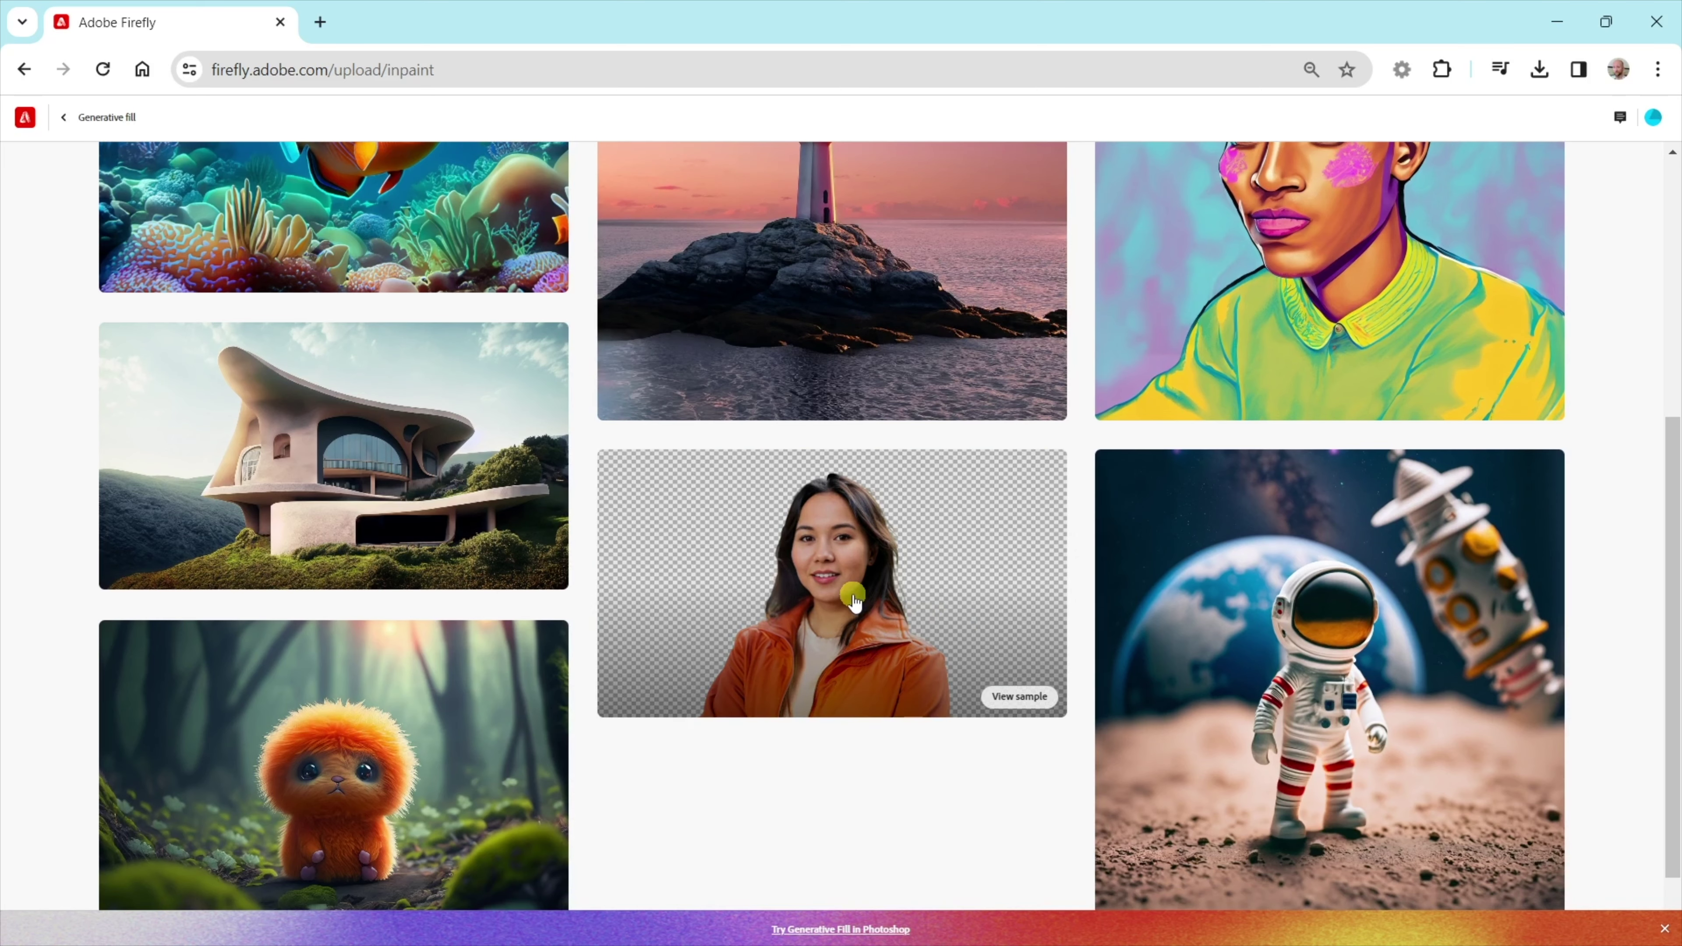
Open the sample portrait of the woman in the orange jacket and brush an insert mask over both her eyes.
left_click(856, 595)
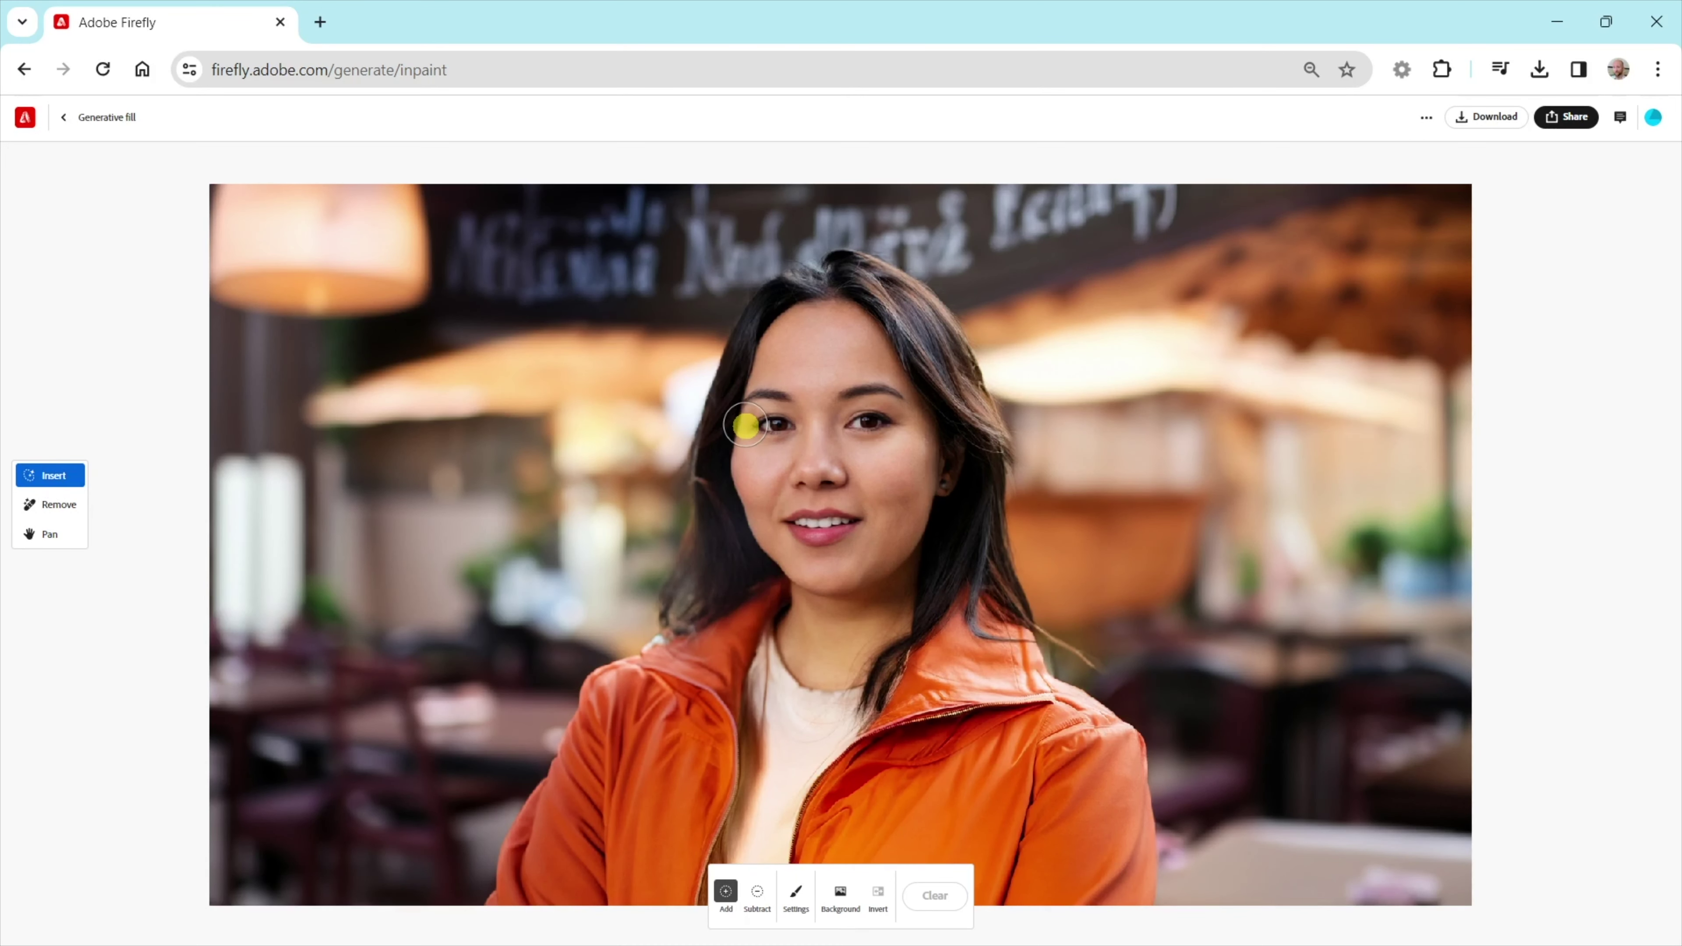
mouse_move(746, 425)
left_mouse_down()
mouse_move(910, 429)
mouse_move(913, 413)
mouse_move(751, 412)
left_mouse_up()
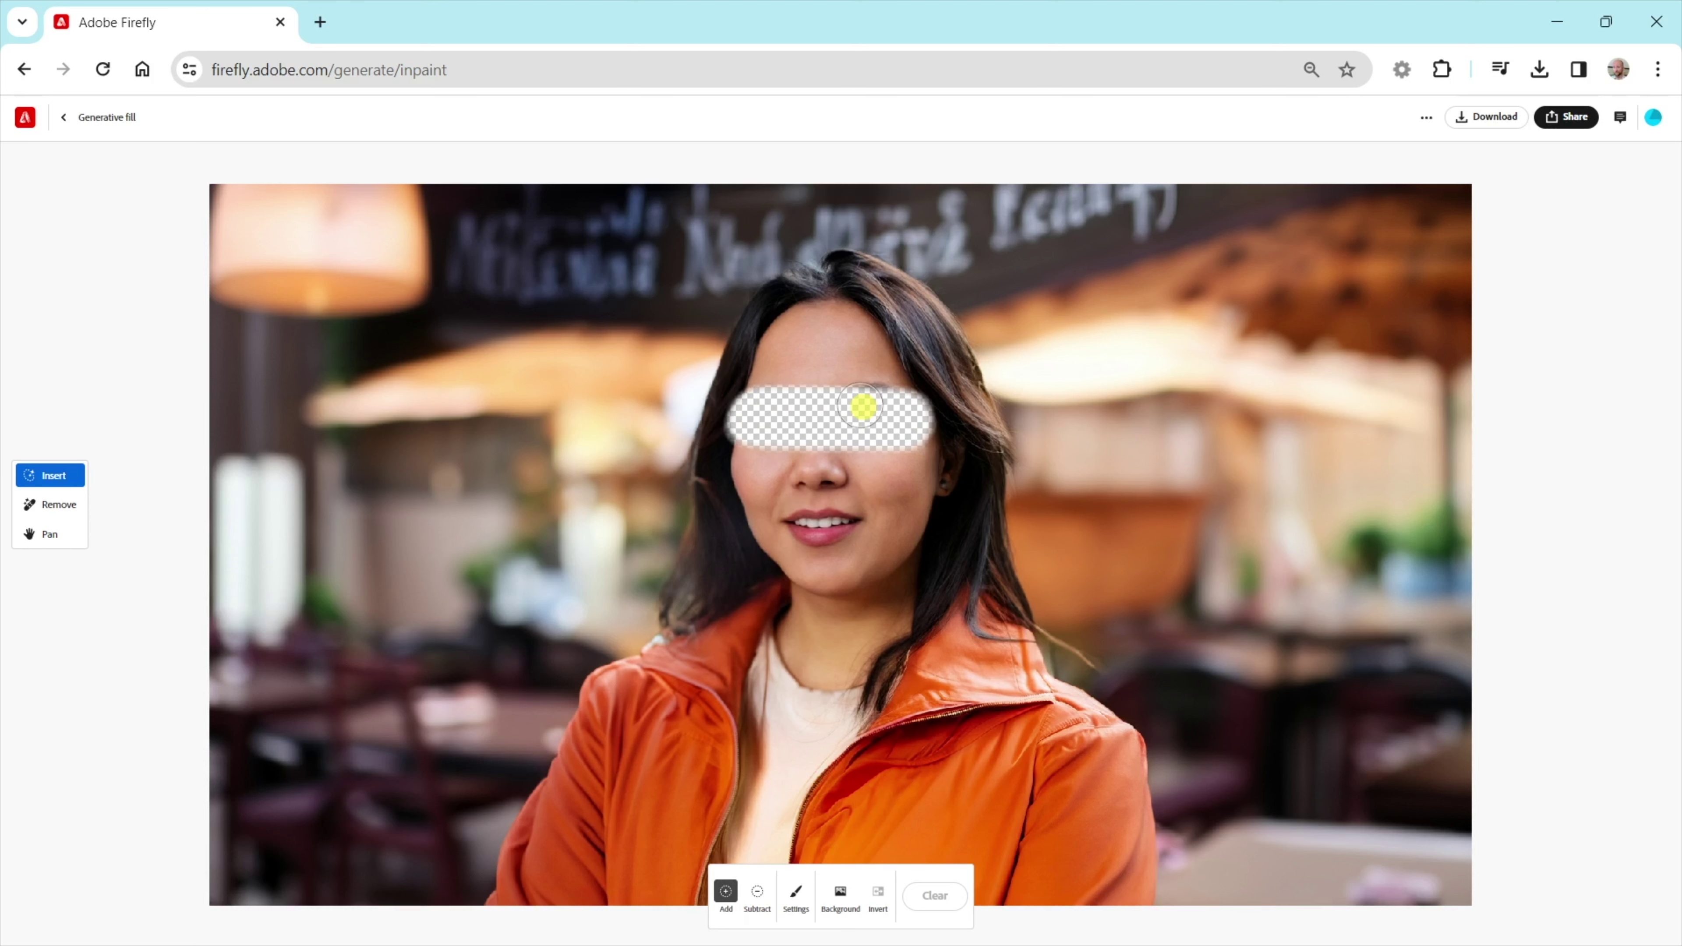
left_click_drag(888, 402, 838, 407)
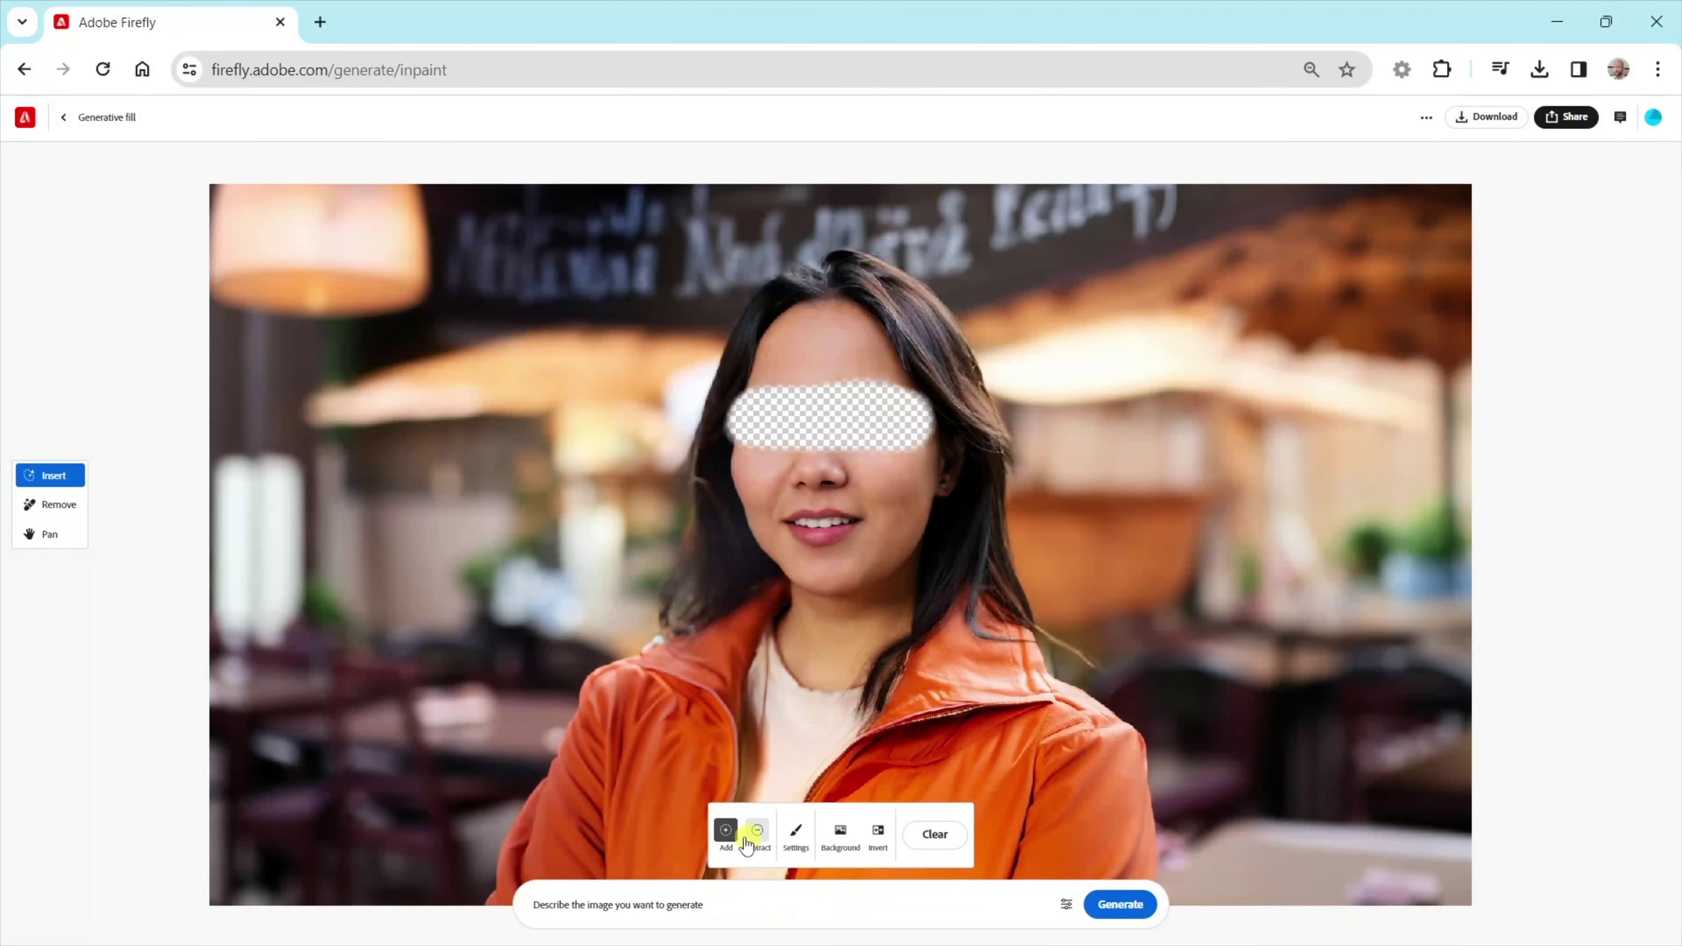
Generate a fill for the masked eye area with the prompt "glasses".
left_click(692, 905)
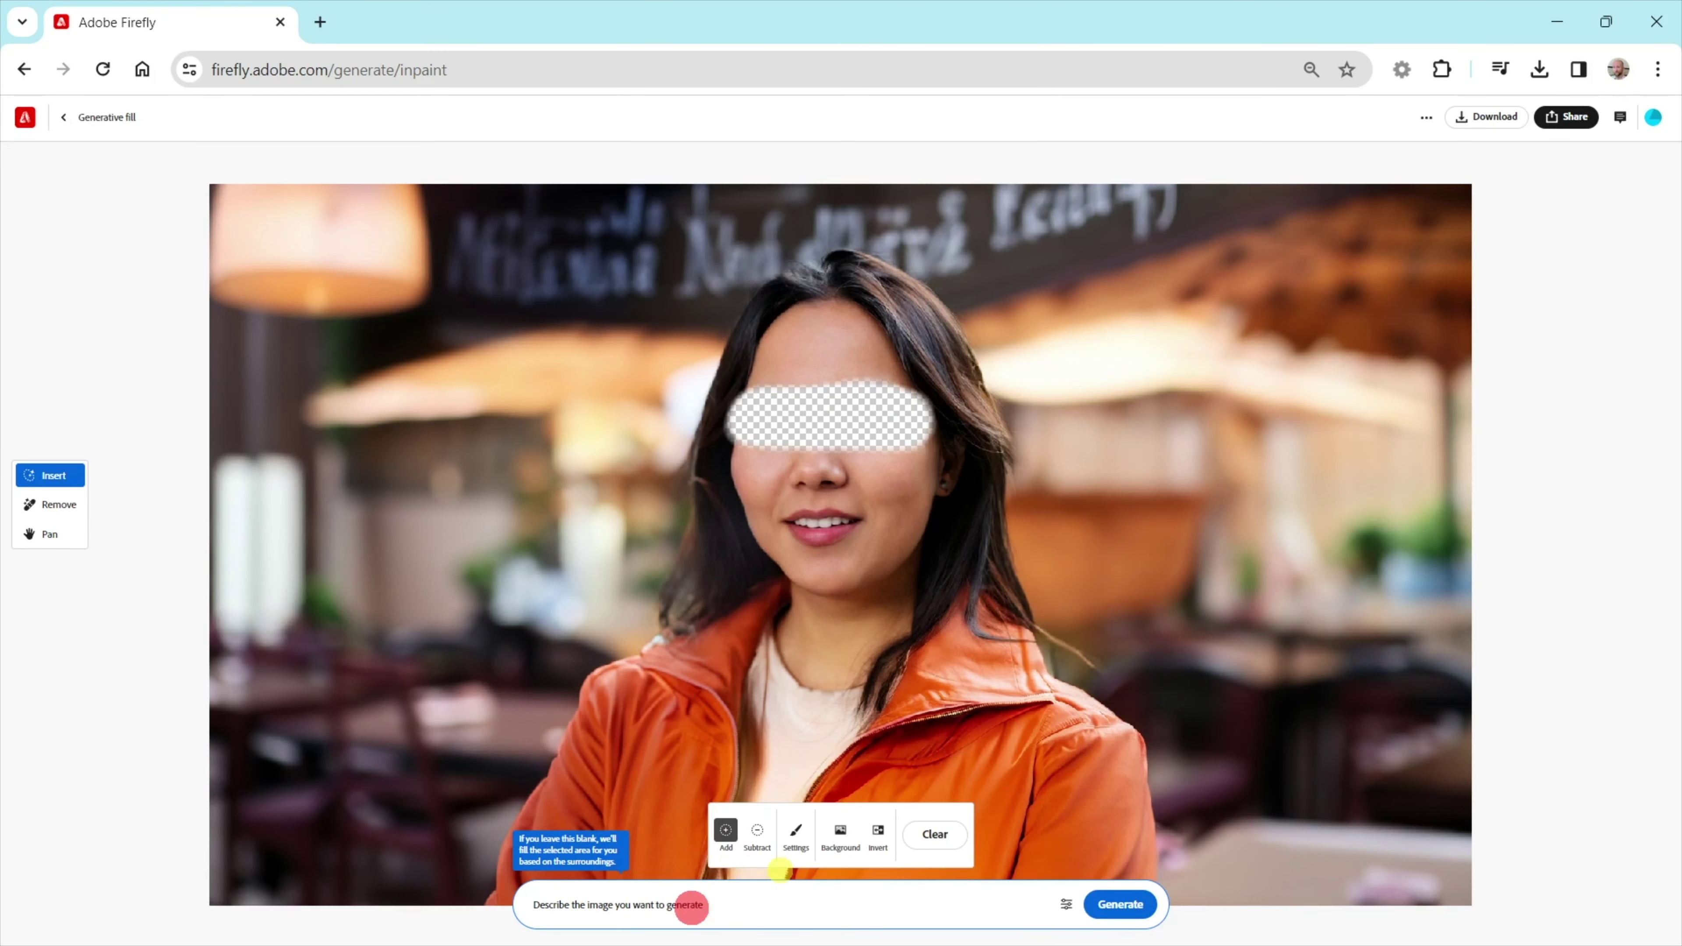
type("glasses")
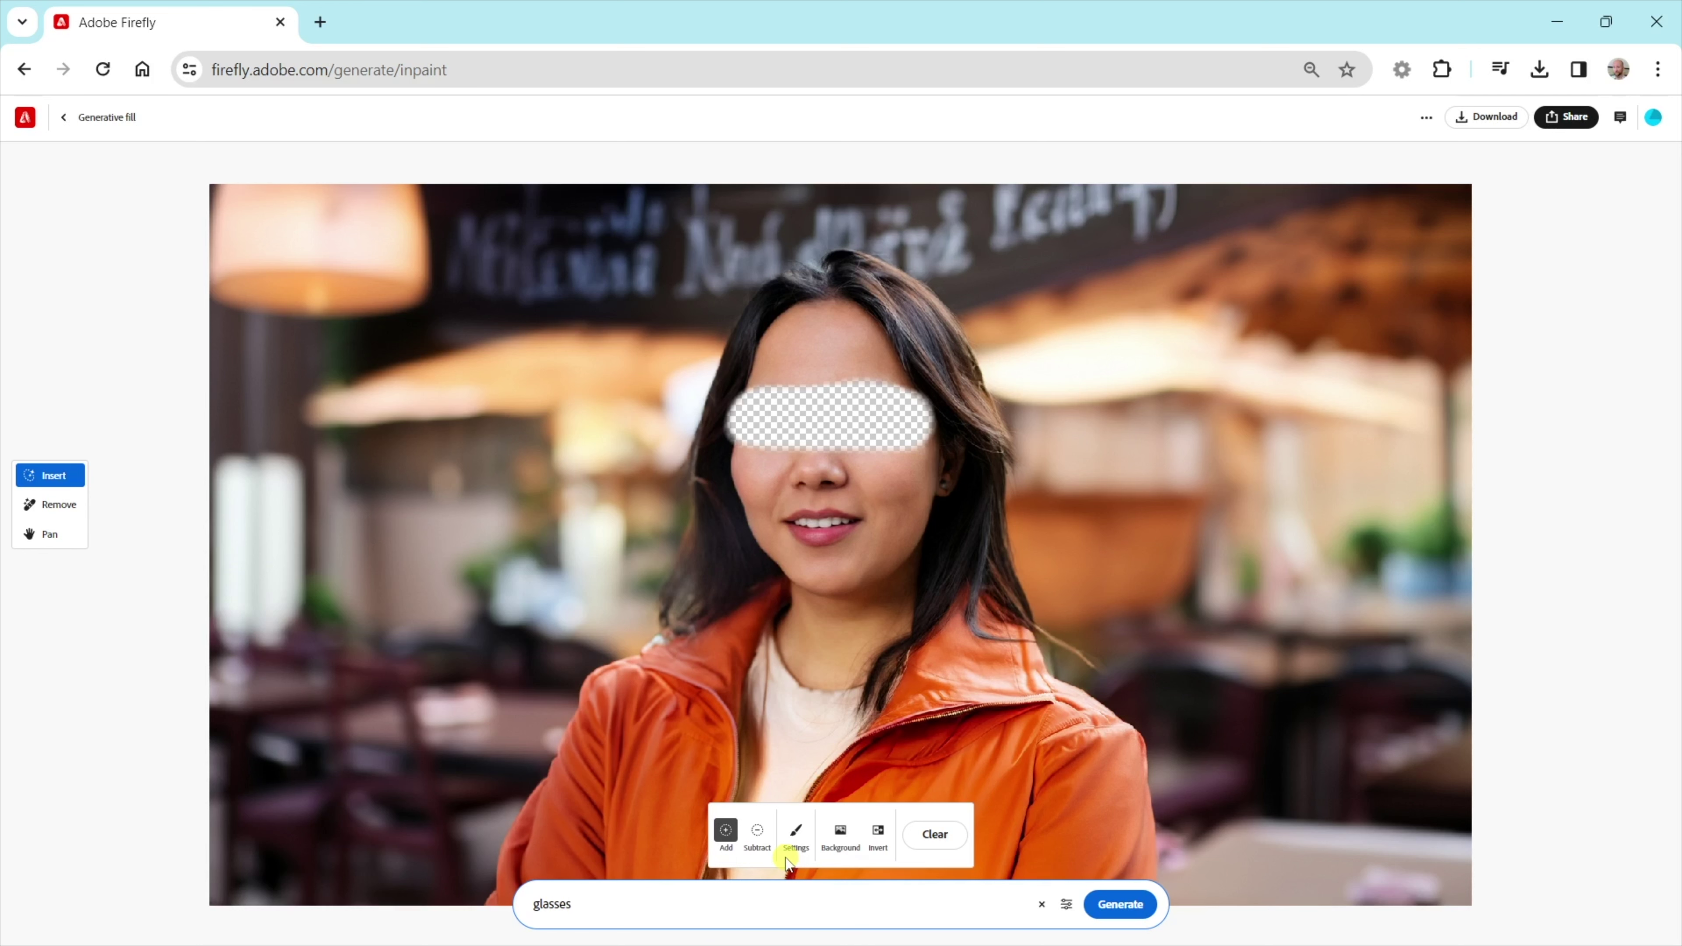
key("Return")
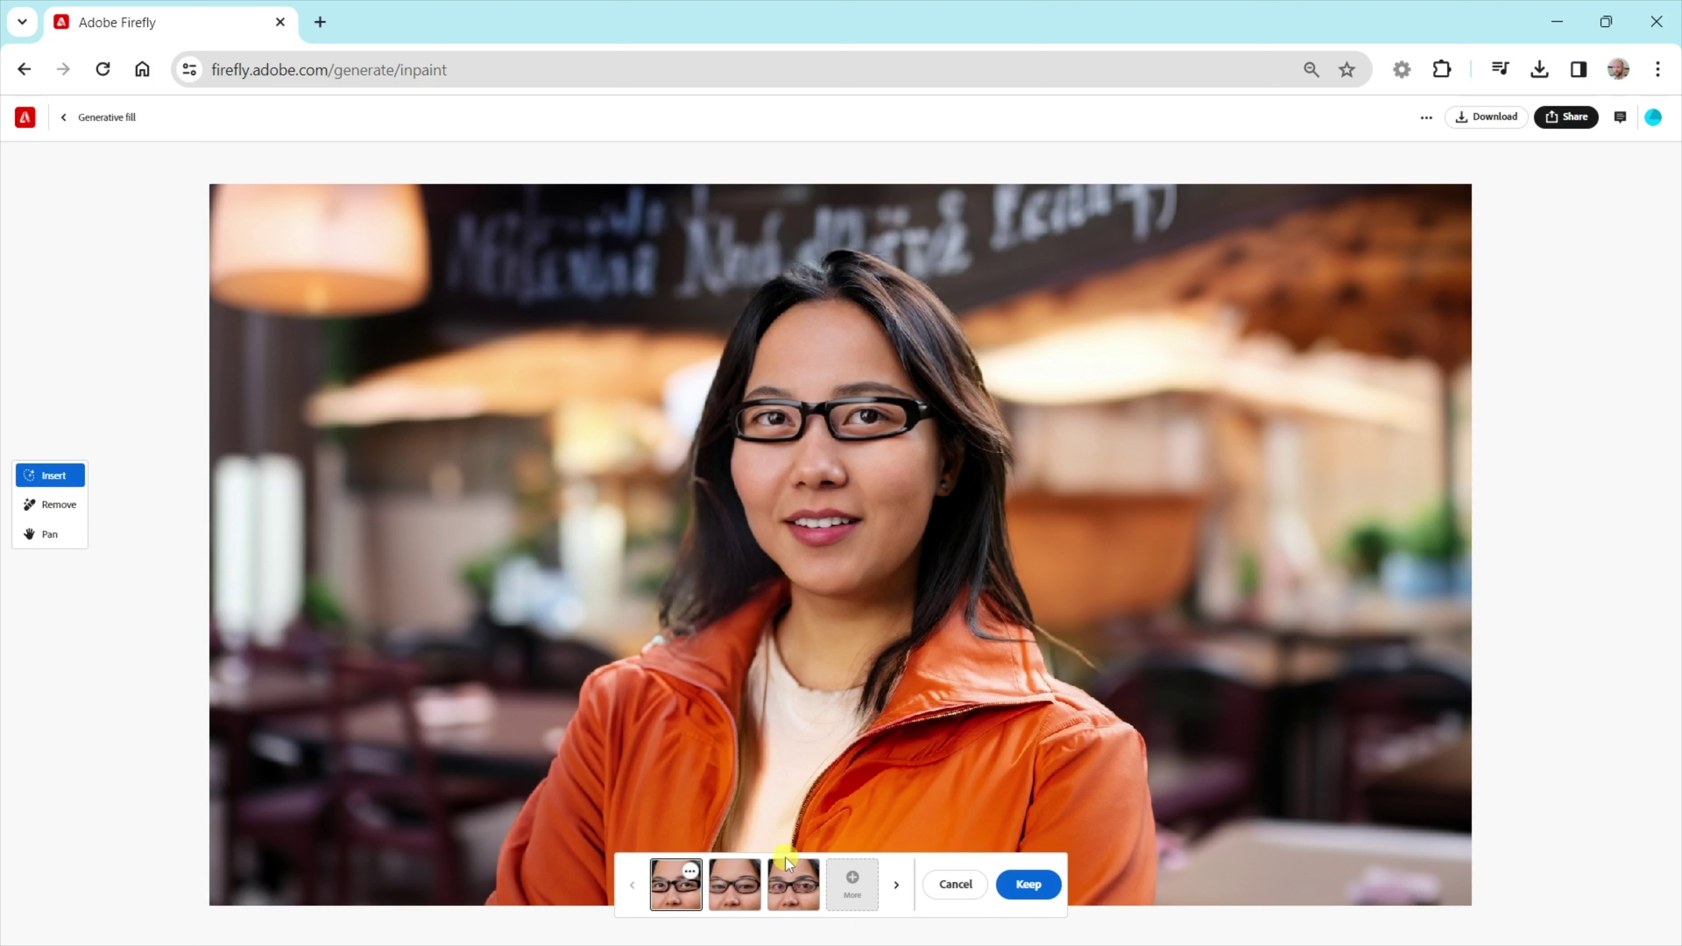
Compare the generated glasses variations on the portrait, ending back on the first one.
left_click(750, 899)
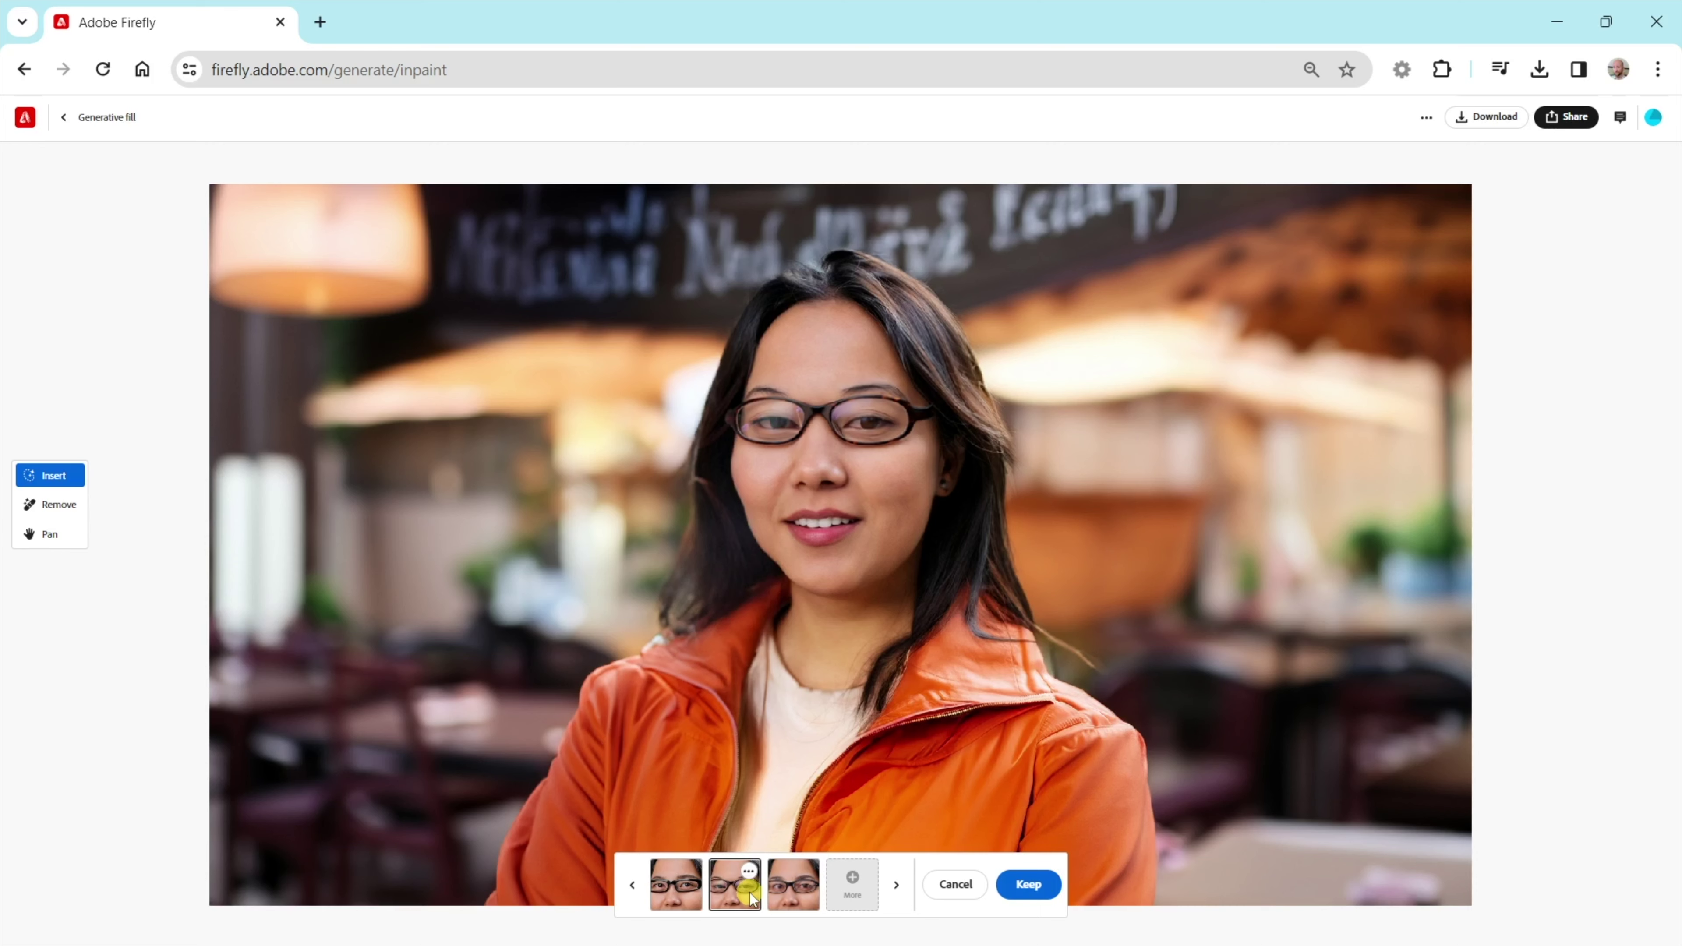
left_click(798, 896)
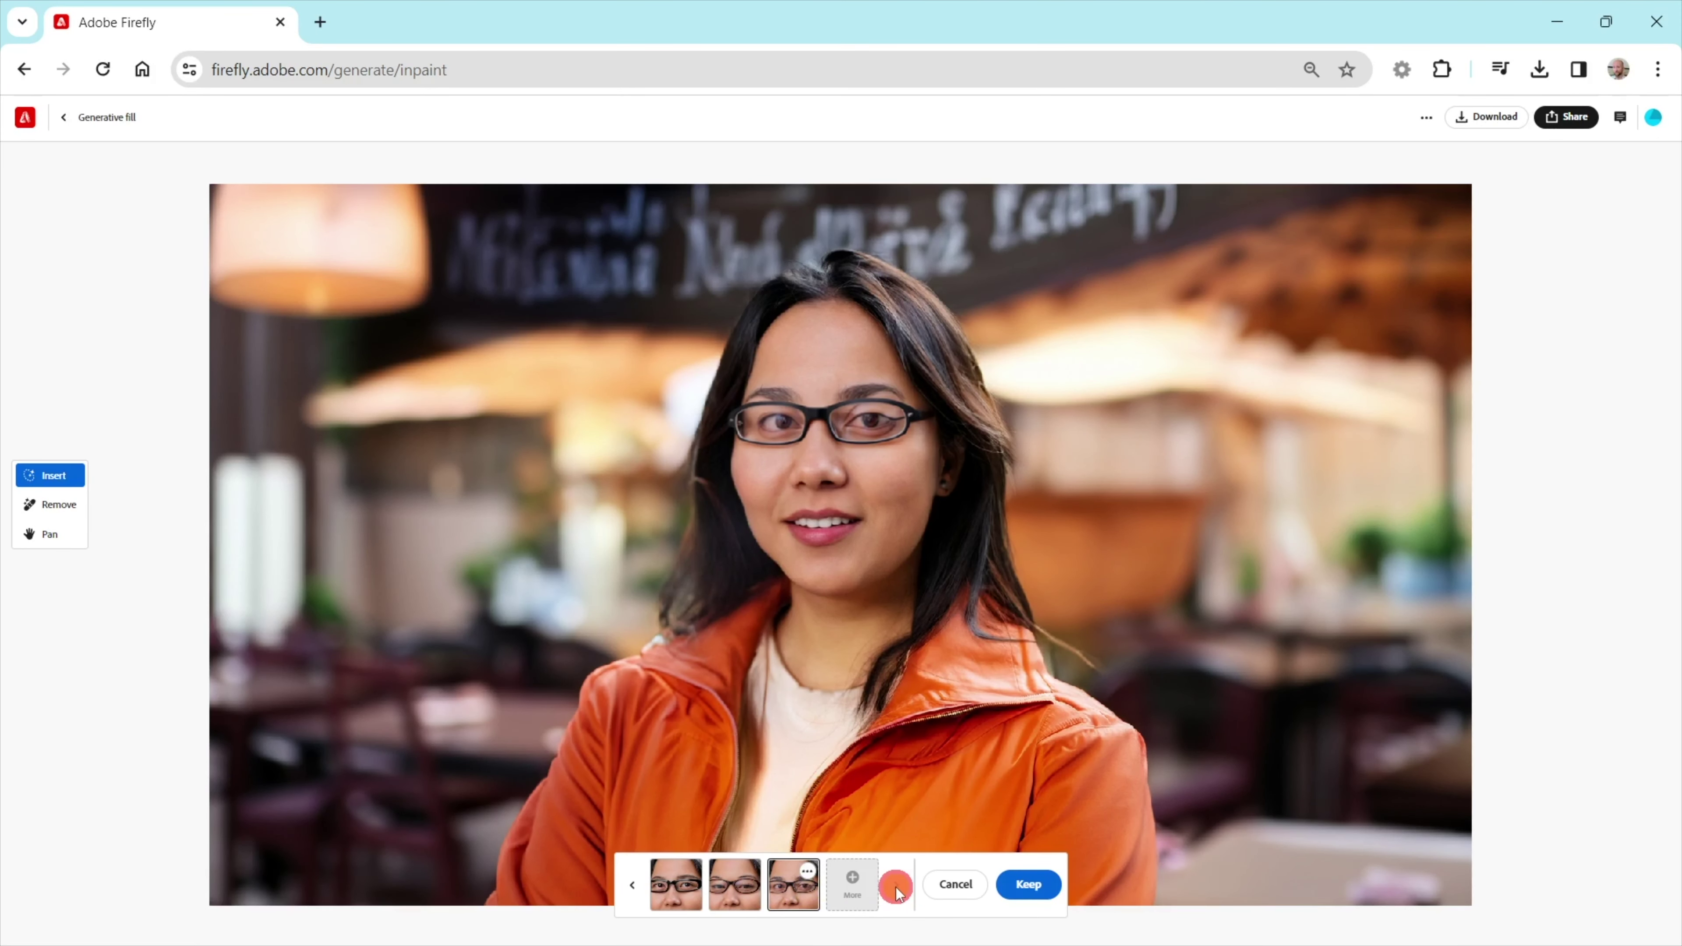
left_click(634, 888)
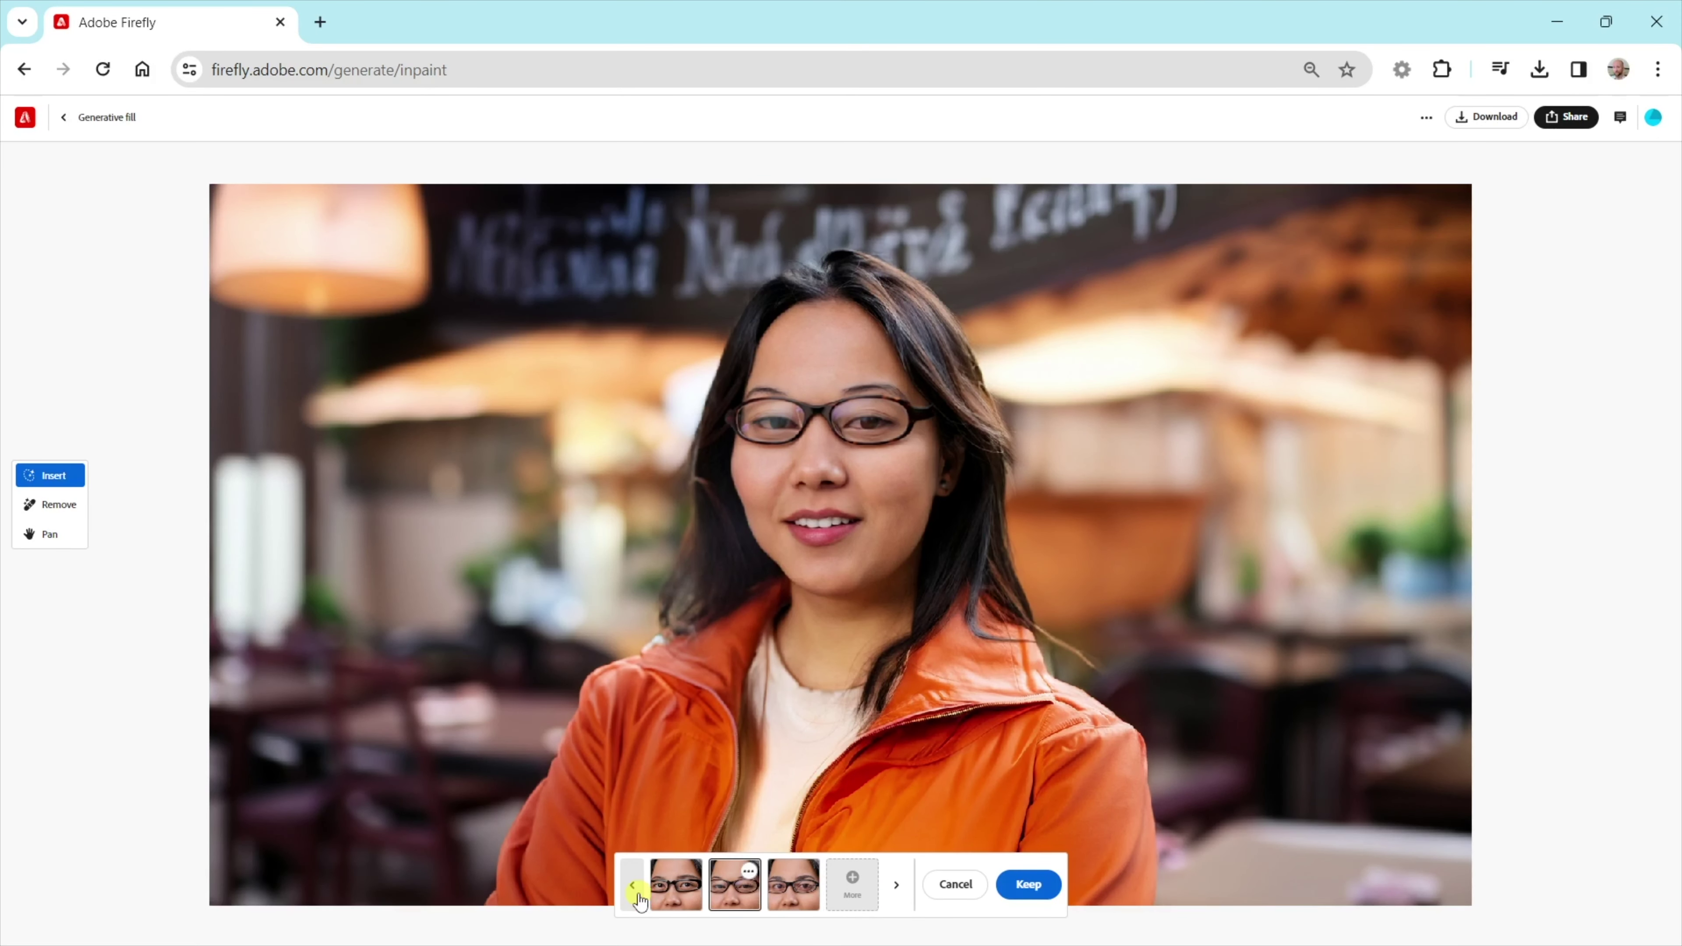
left_click(633, 888)
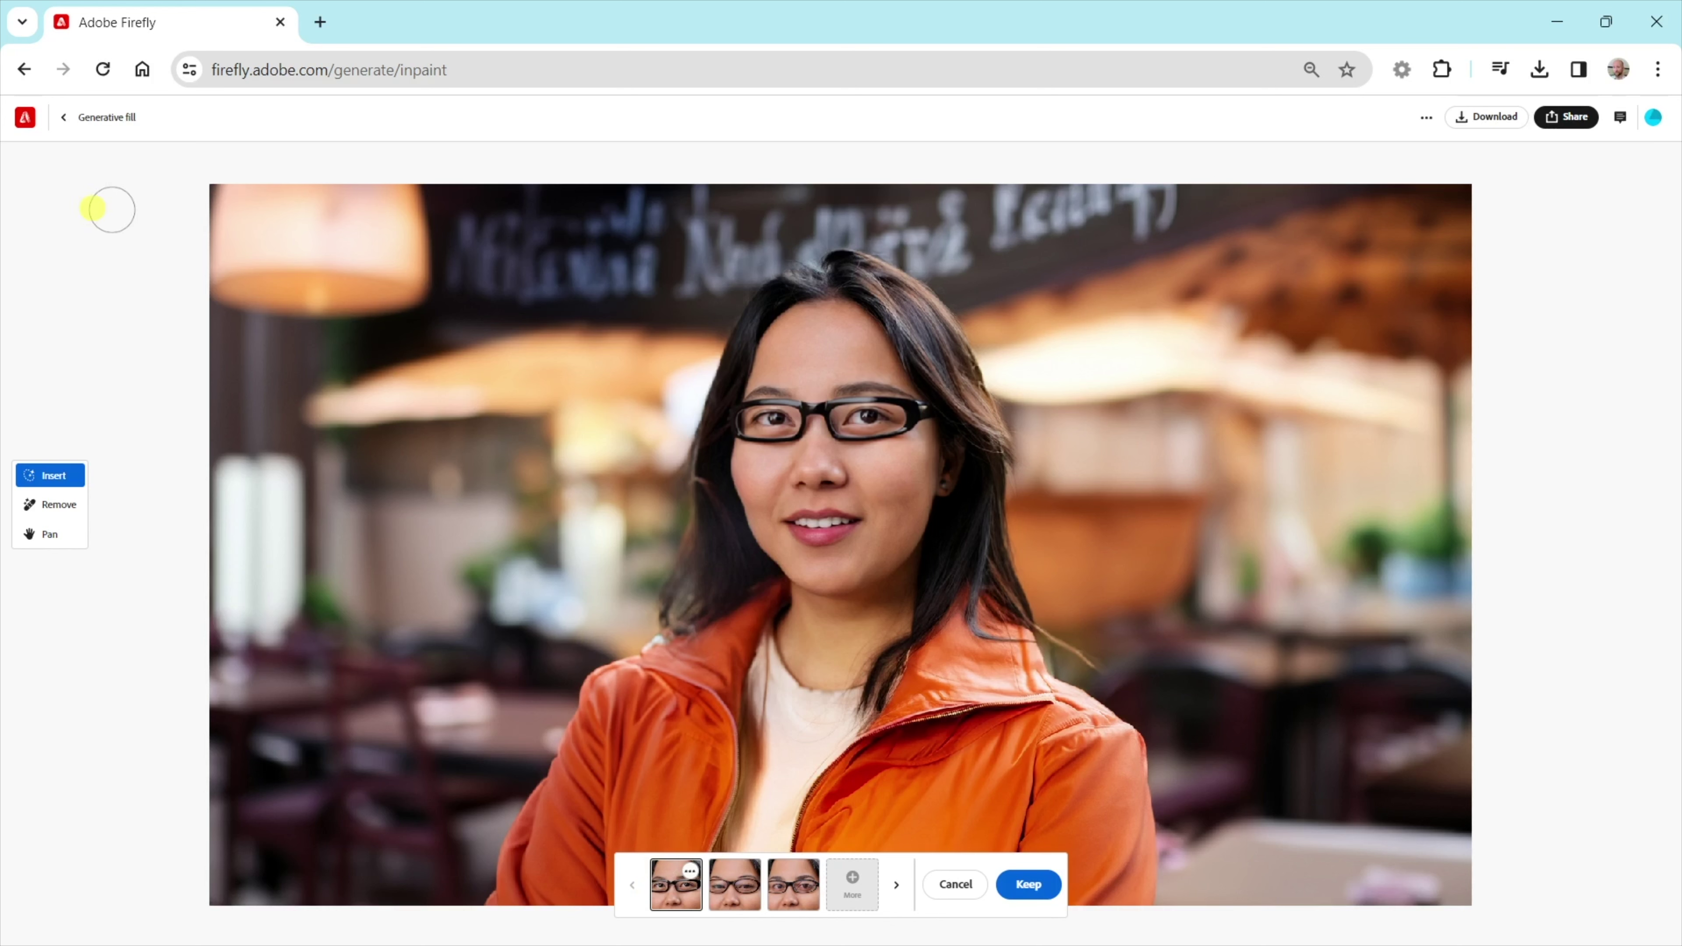
Leave Generative fill for the Firefly home page and open Text to image.
left_click(26, 122)
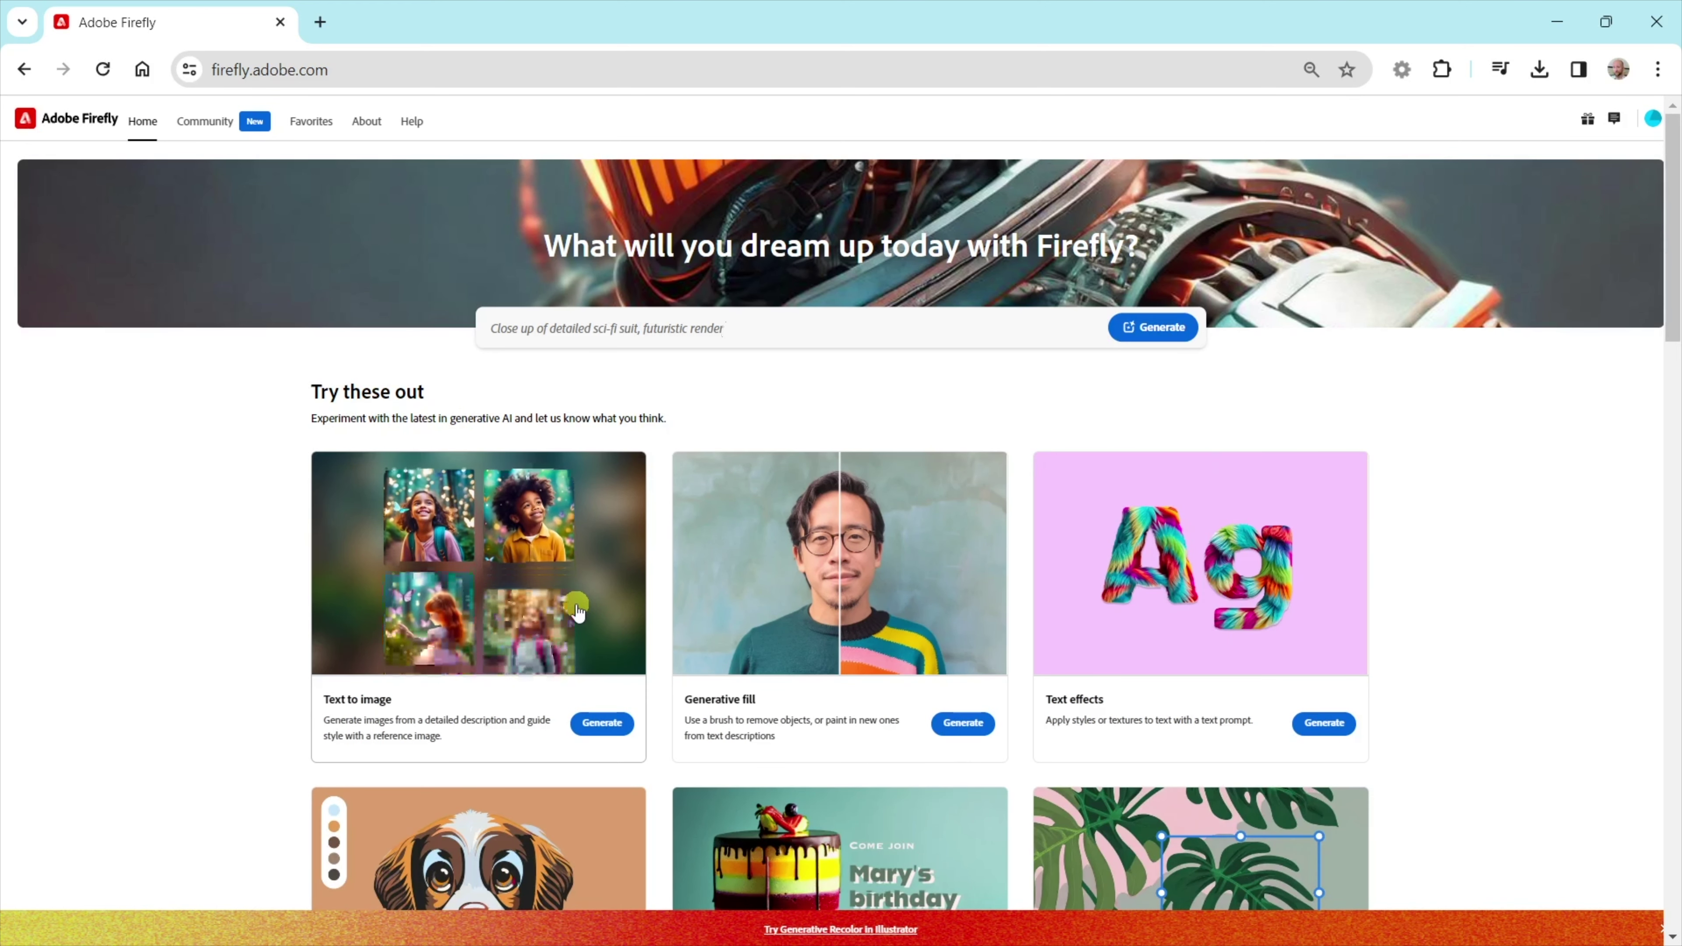
left_click(577, 612)
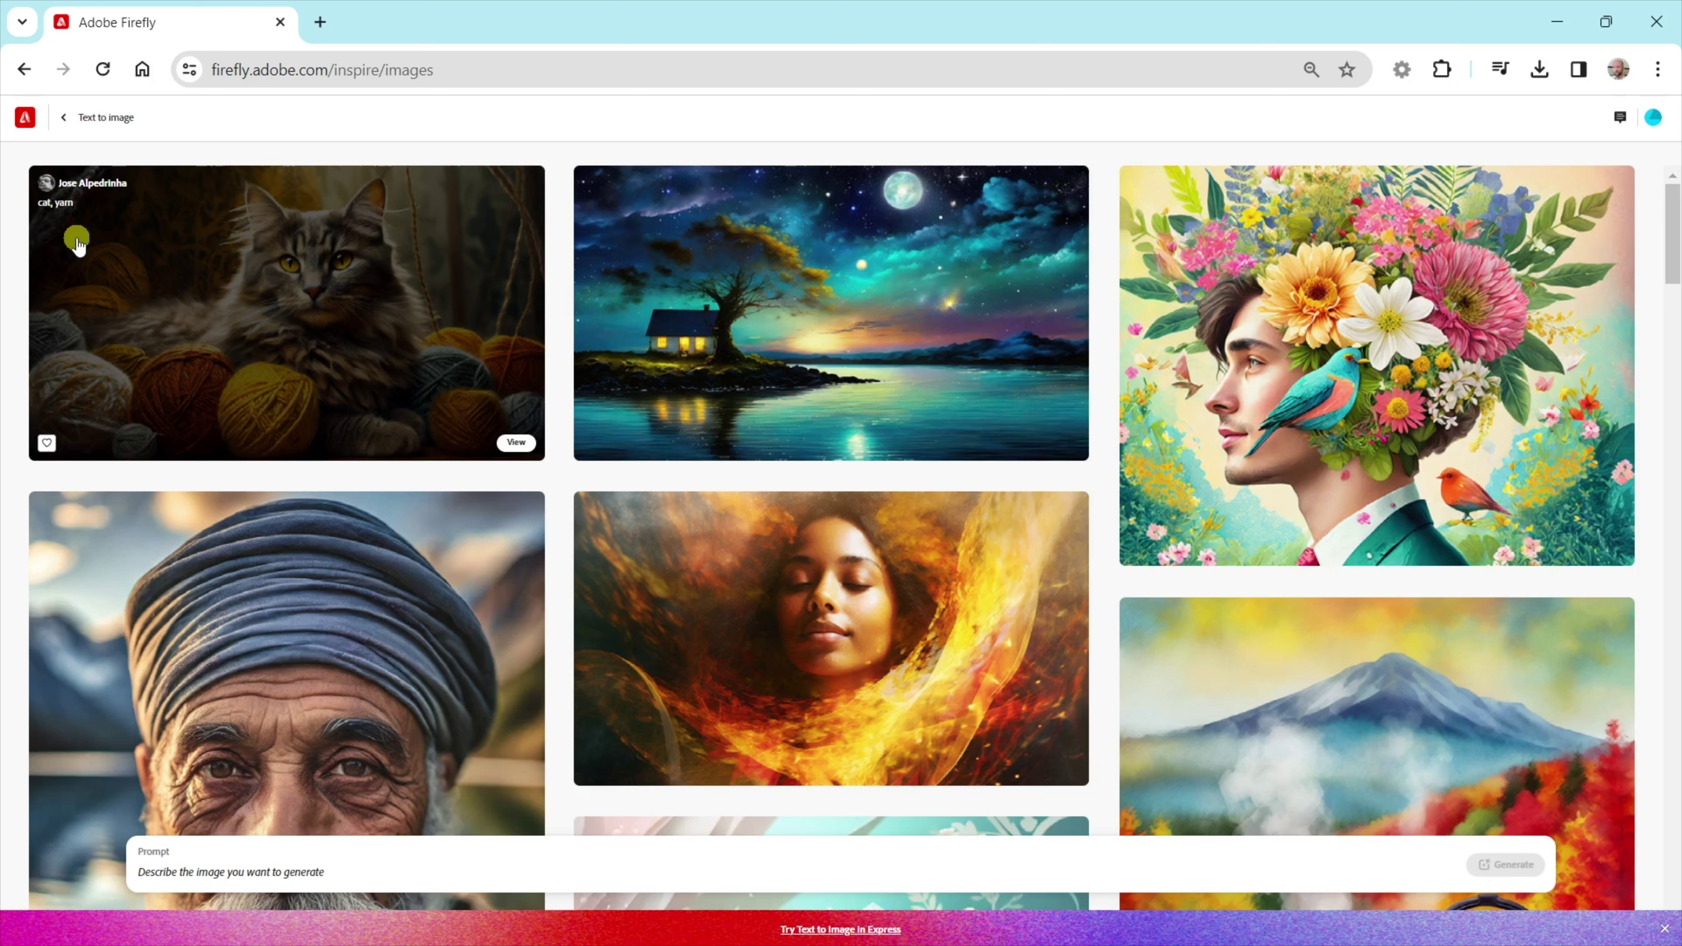
Browse the Text to image inspiration gallery and examine the prompts behind the sample images.
mouse_move(774, 375)
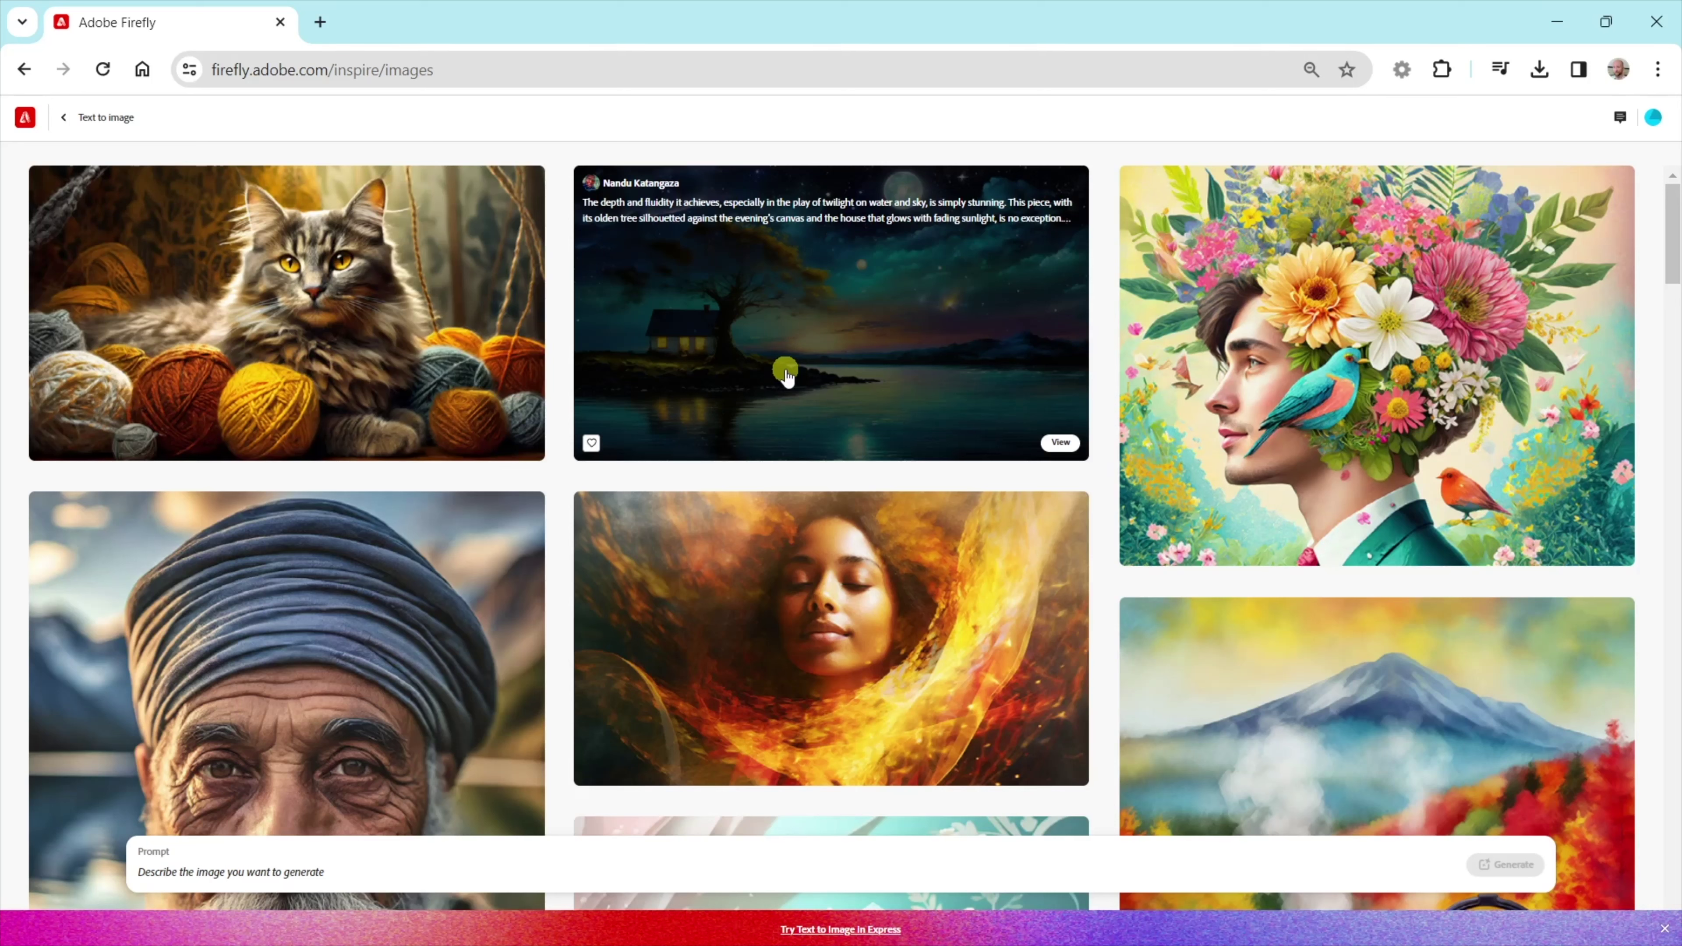
mouse_move(1357, 365)
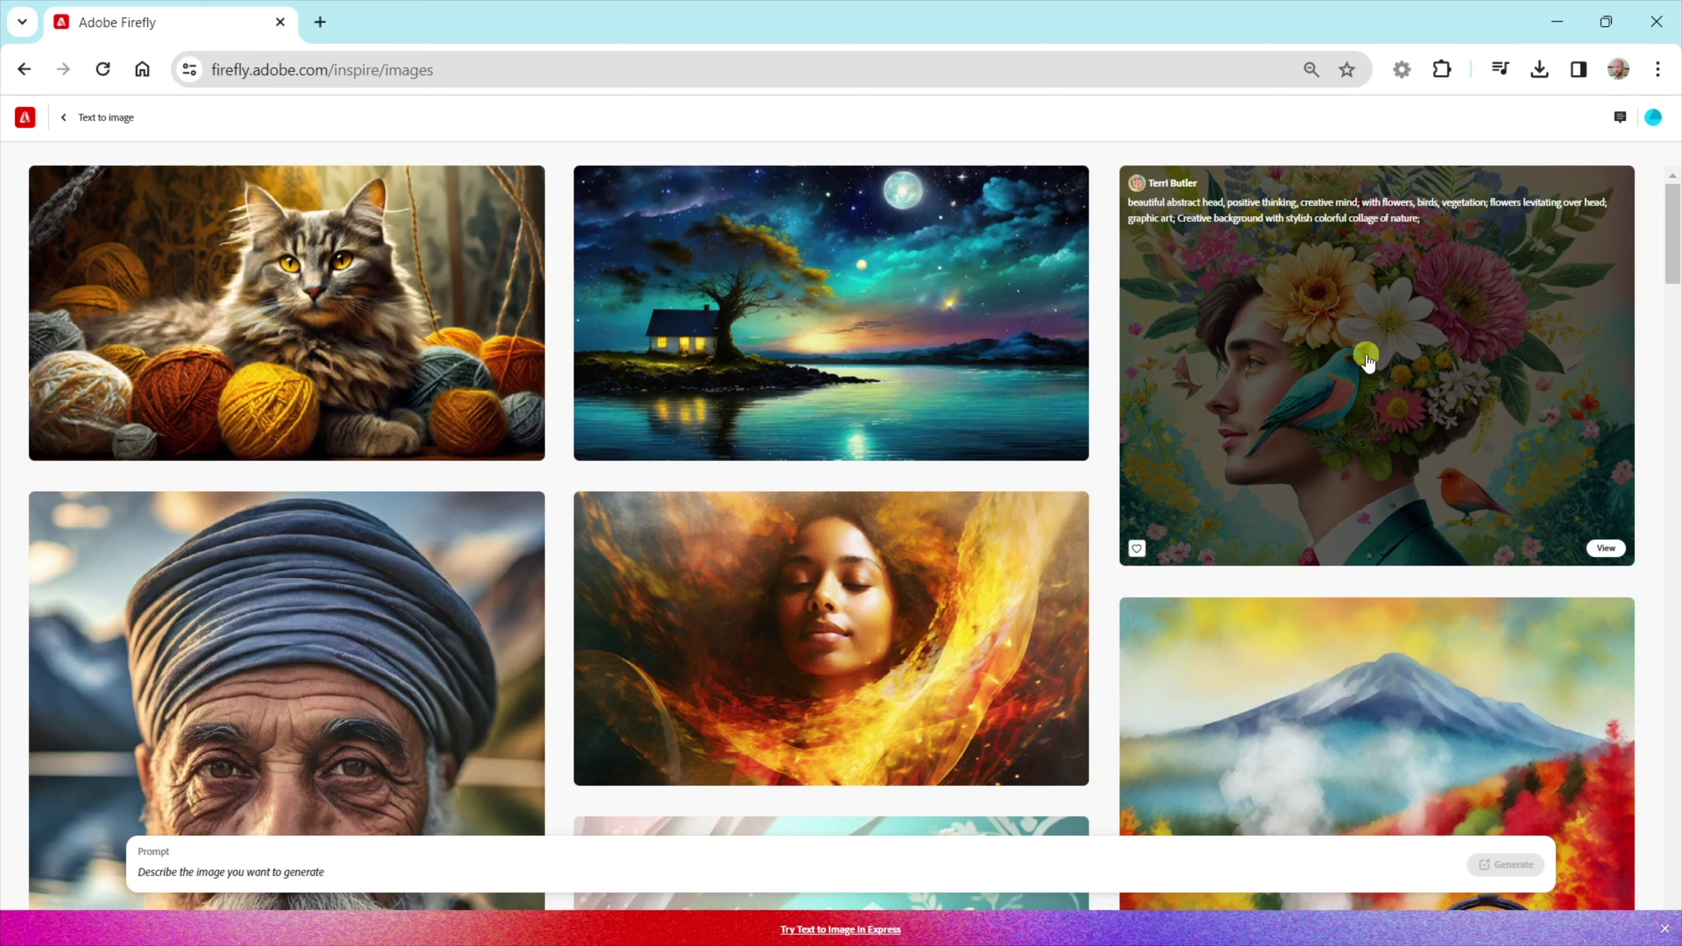
scroll(1333, 547, "down", 3)
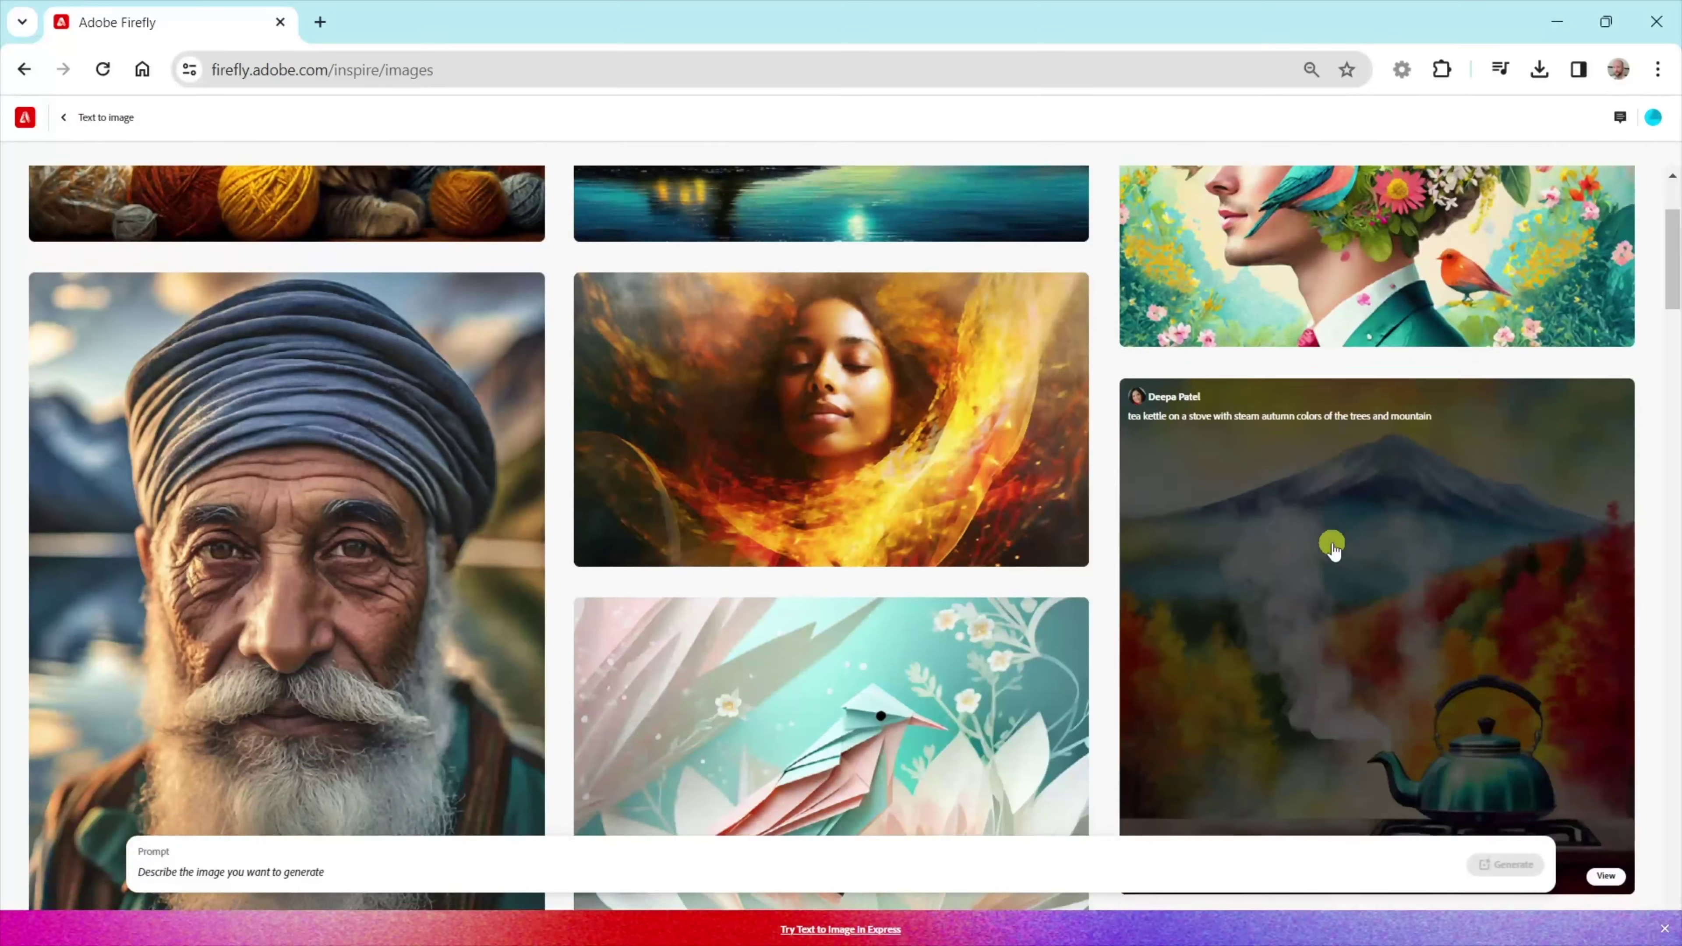
scroll(1333, 548, "down", 3)
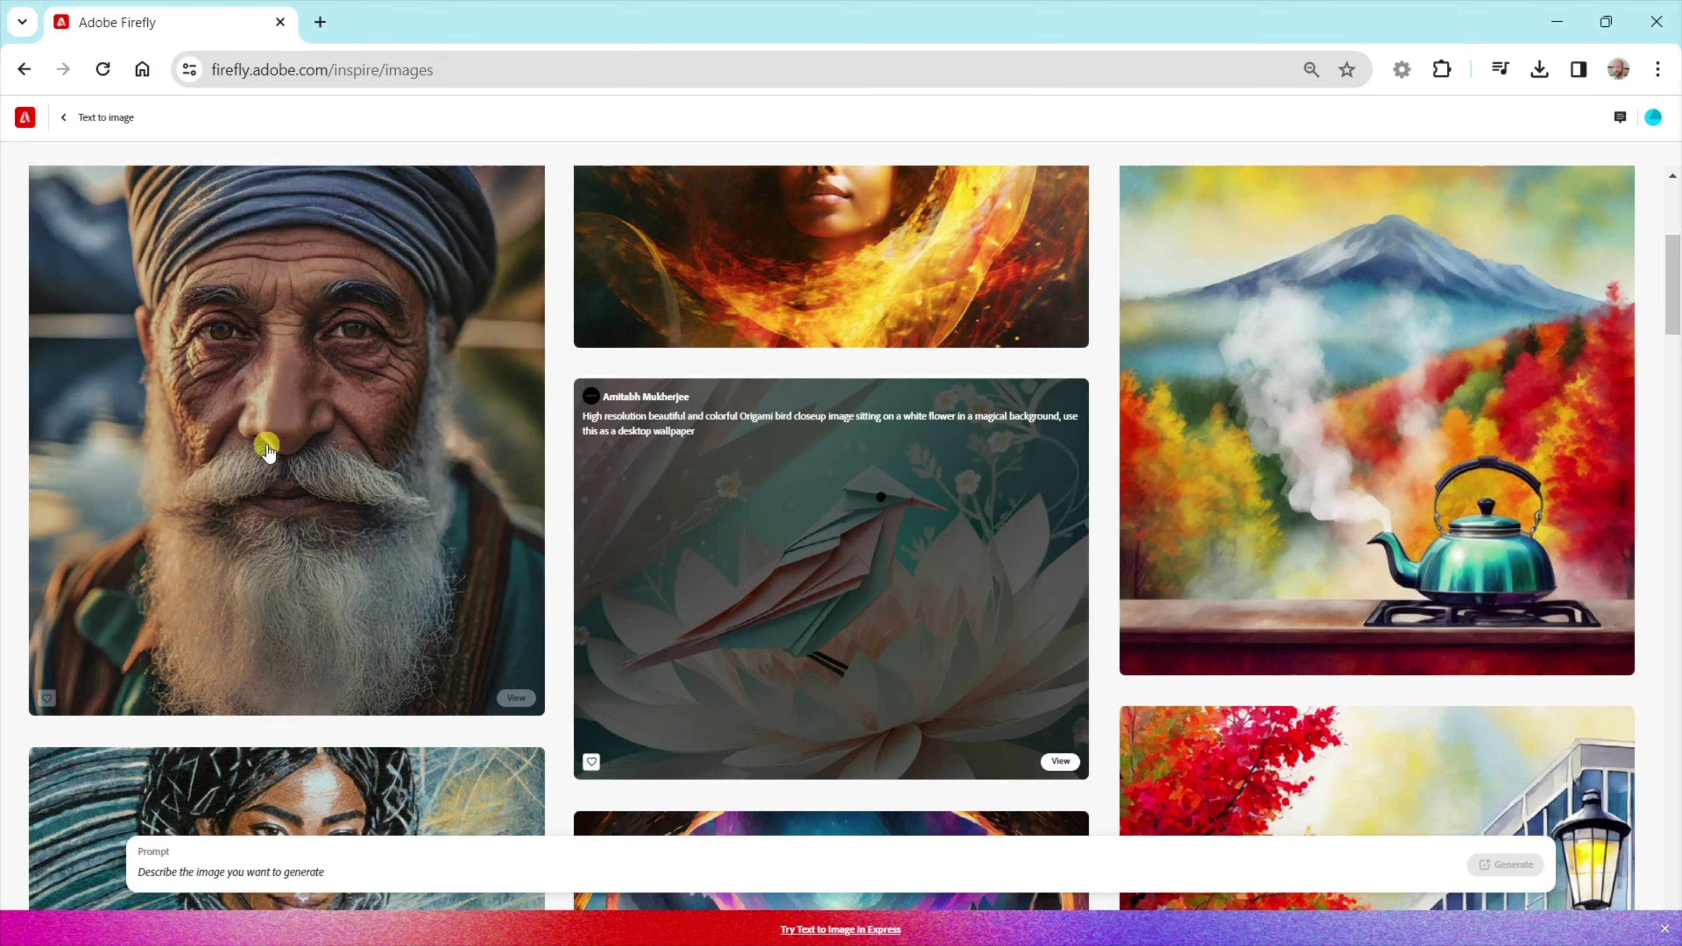
scroll(319, 488, "up", 3)
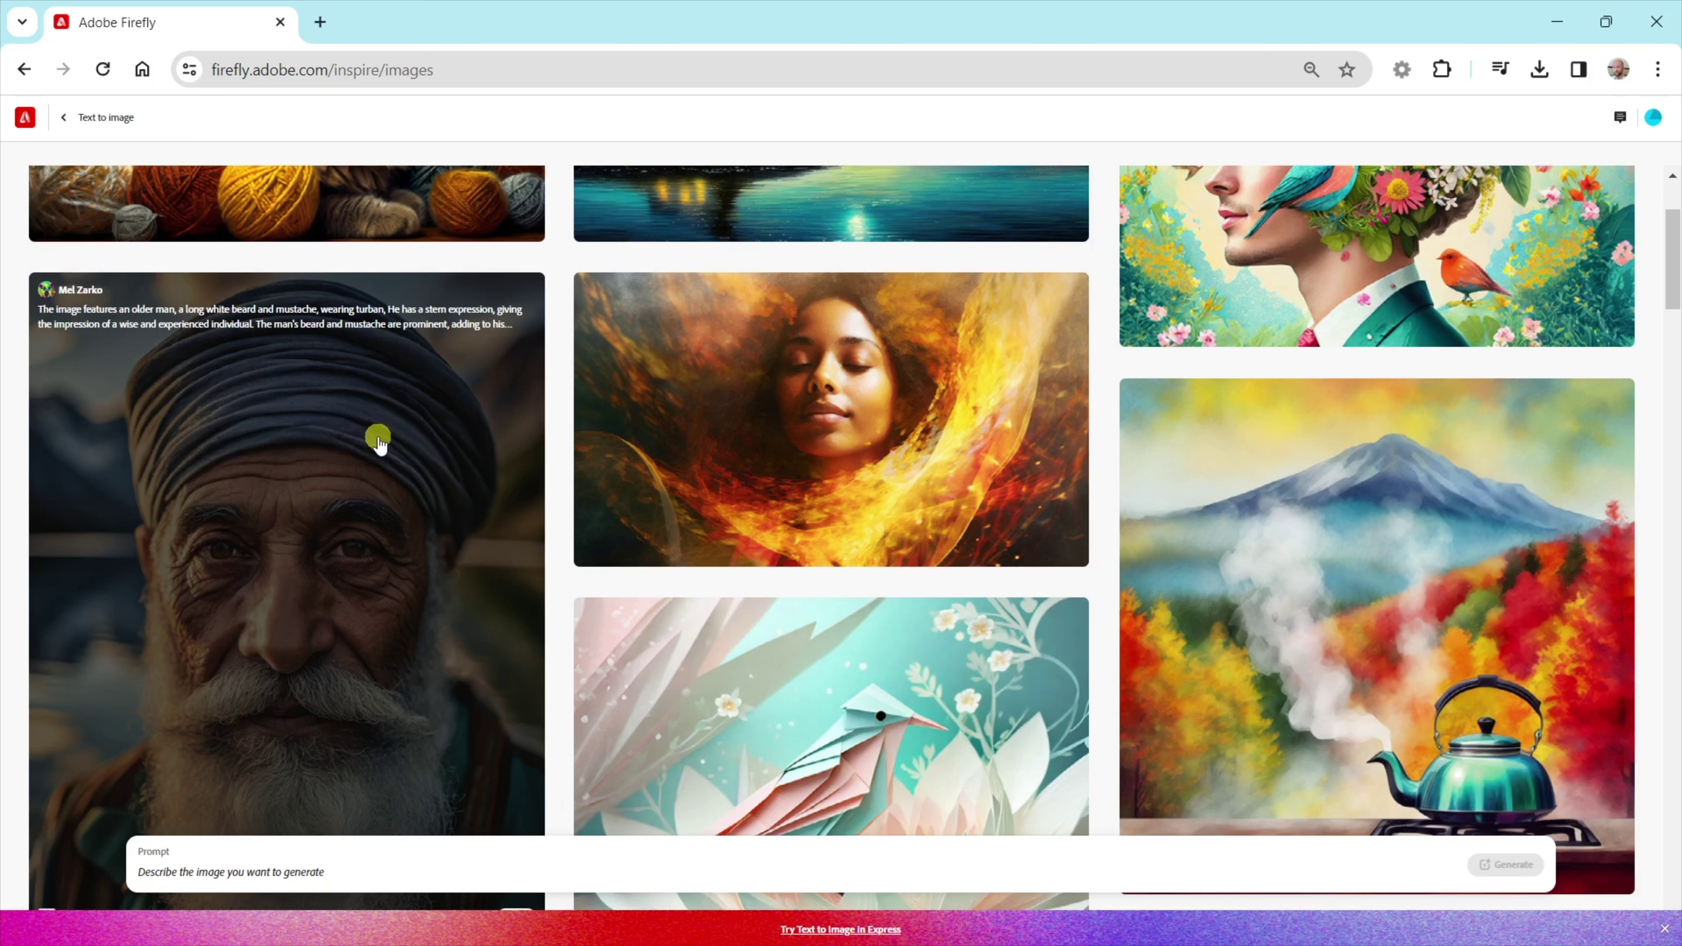
scroll(679, 458, "down", 4)
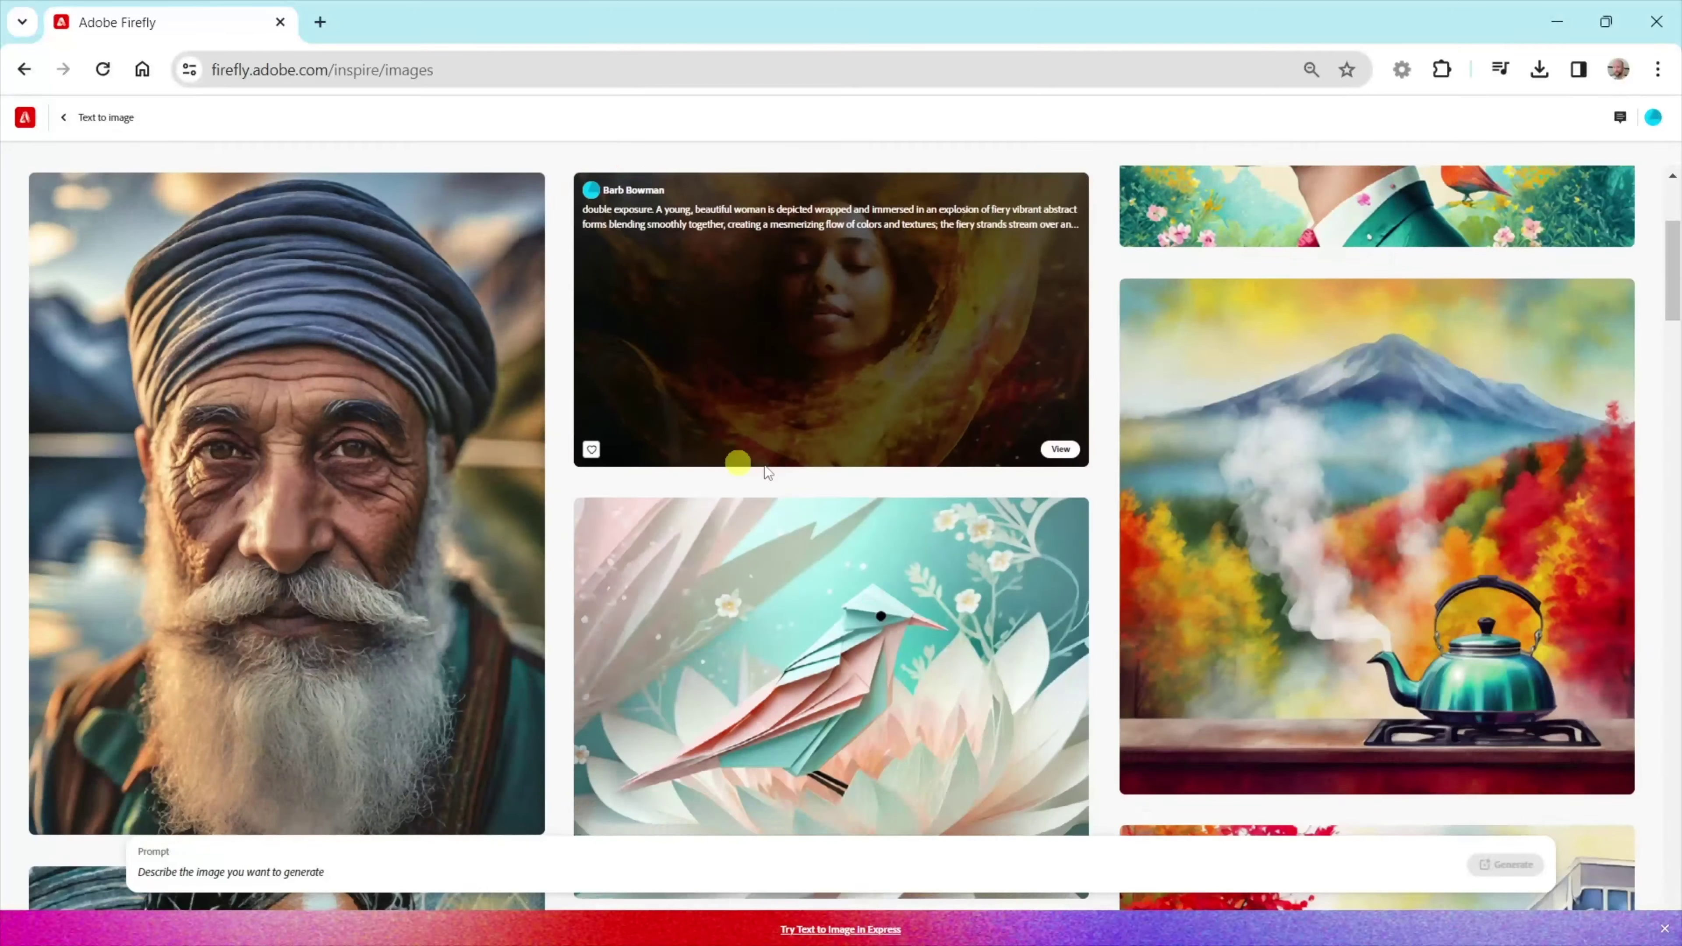
scroll(907, 468, "down", 6)
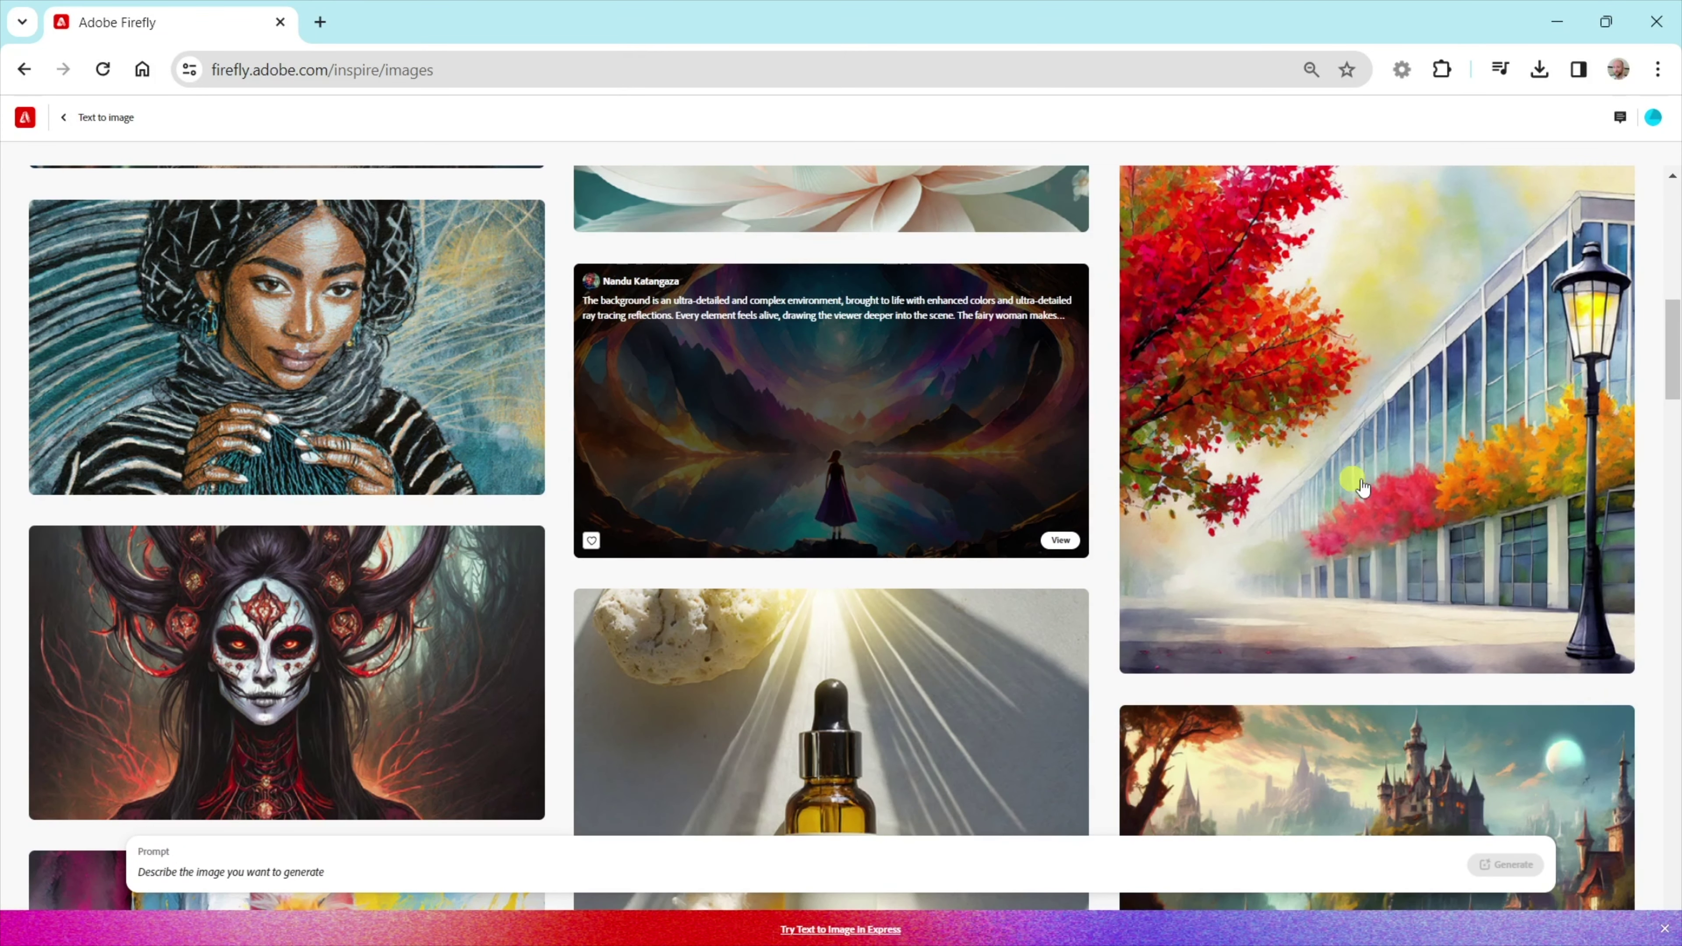
mouse_move(1361, 487)
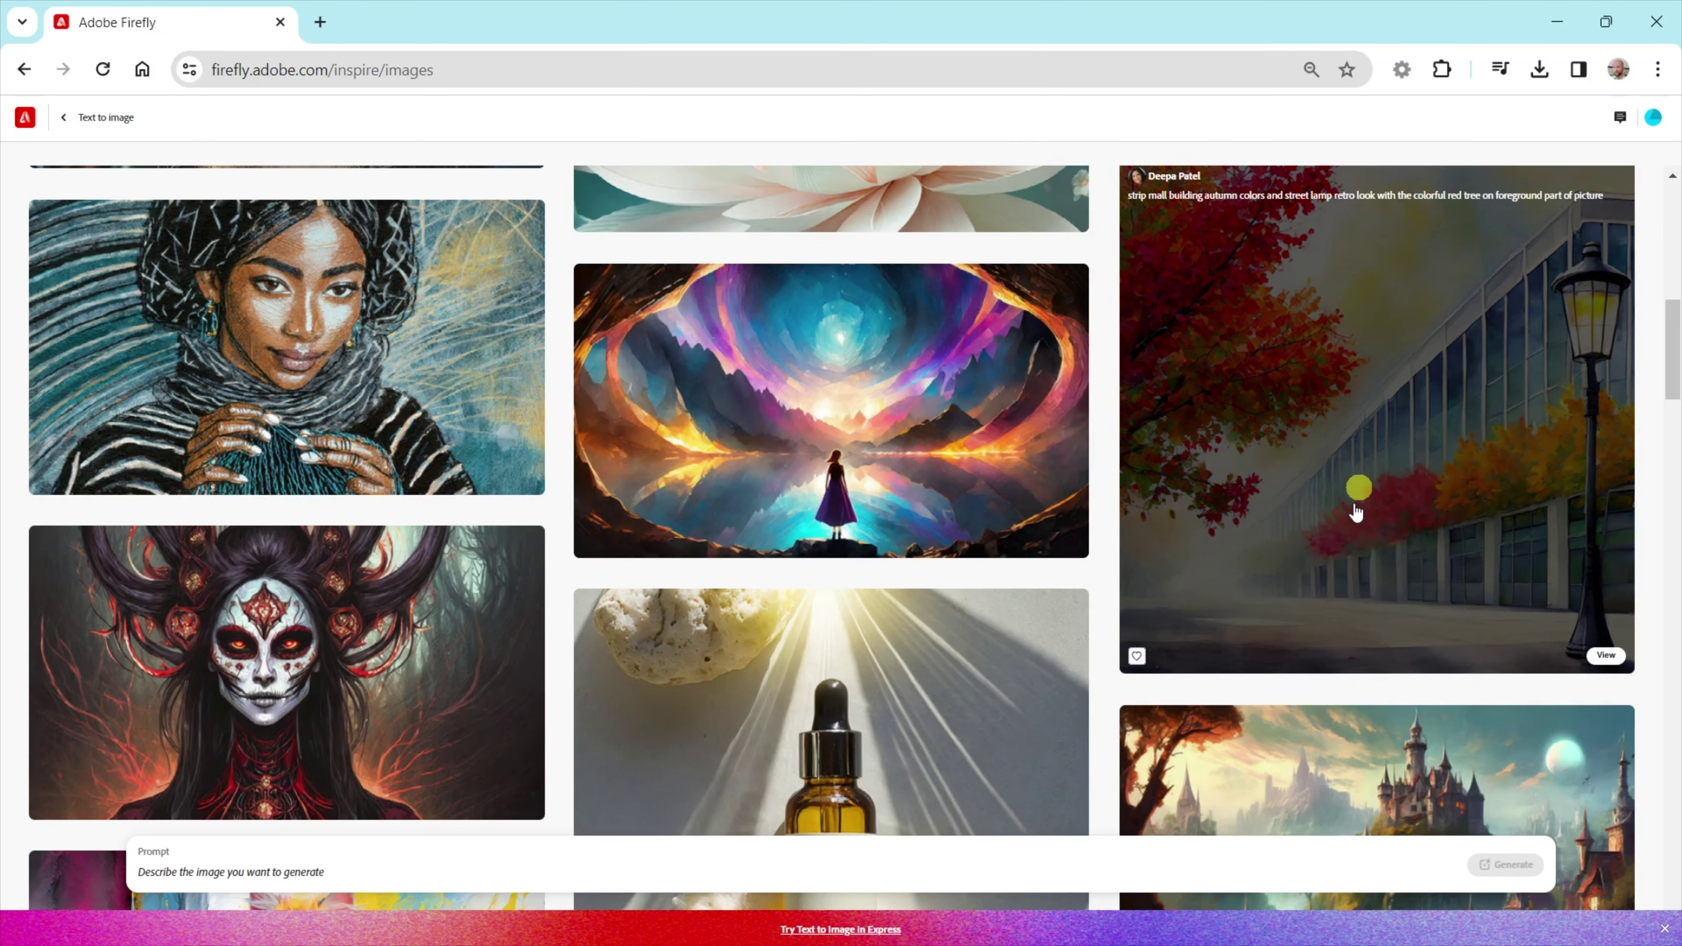
scroll(1331, 646, "down", 5)
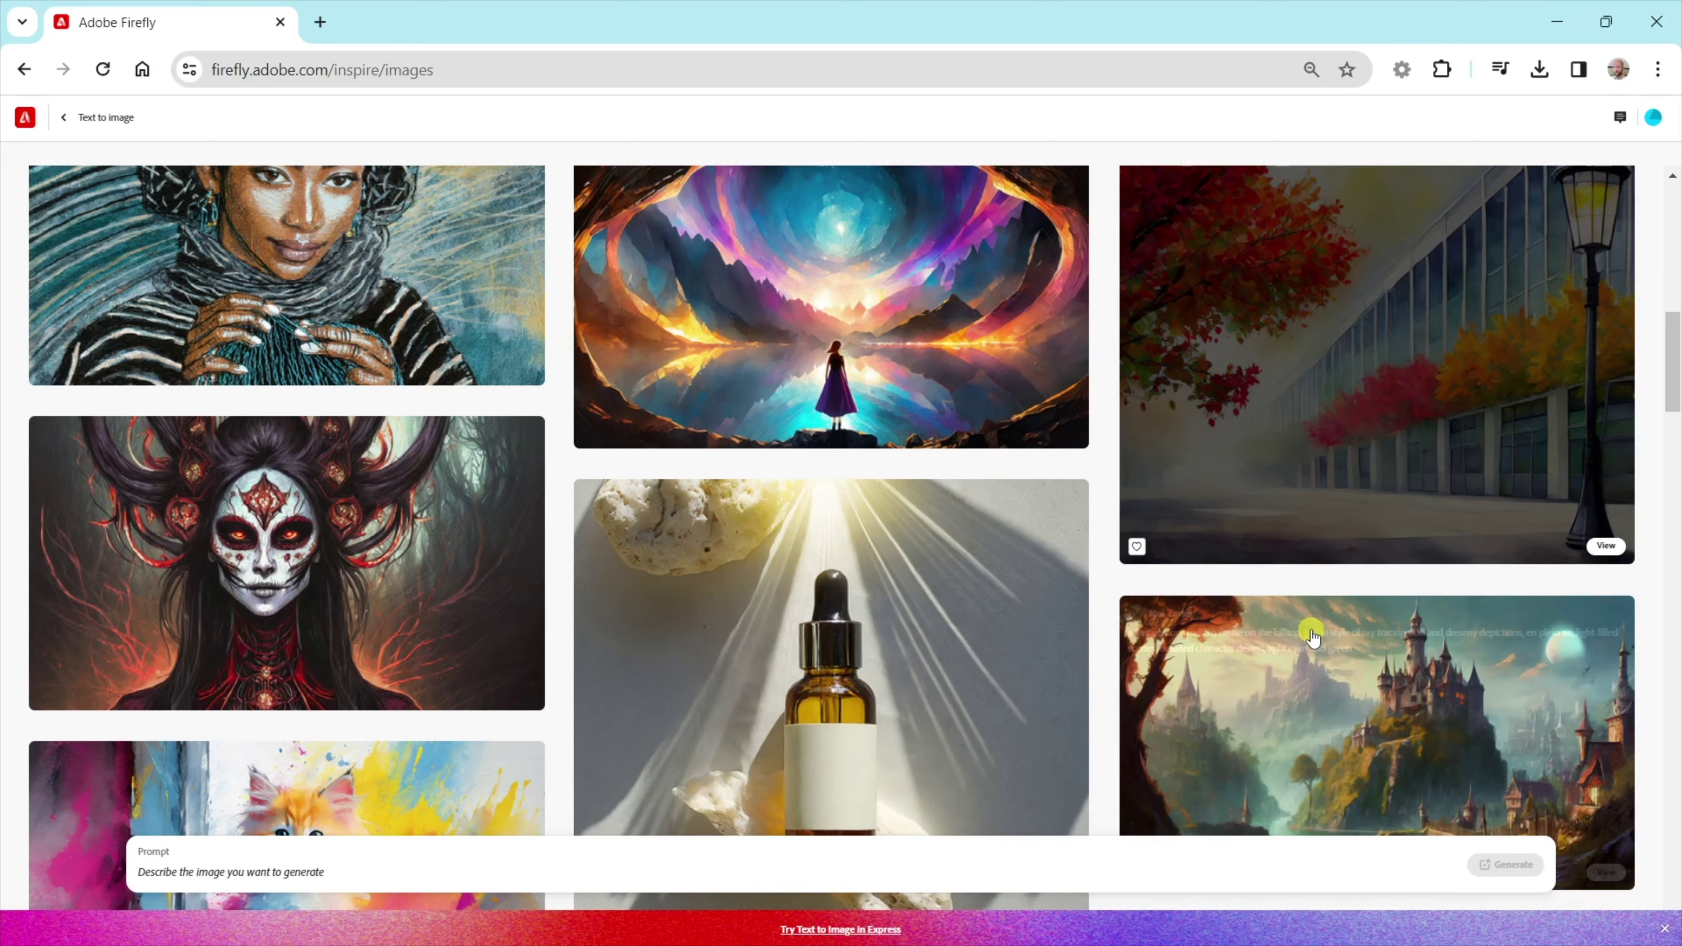
scroll(1311, 634, "down", 2)
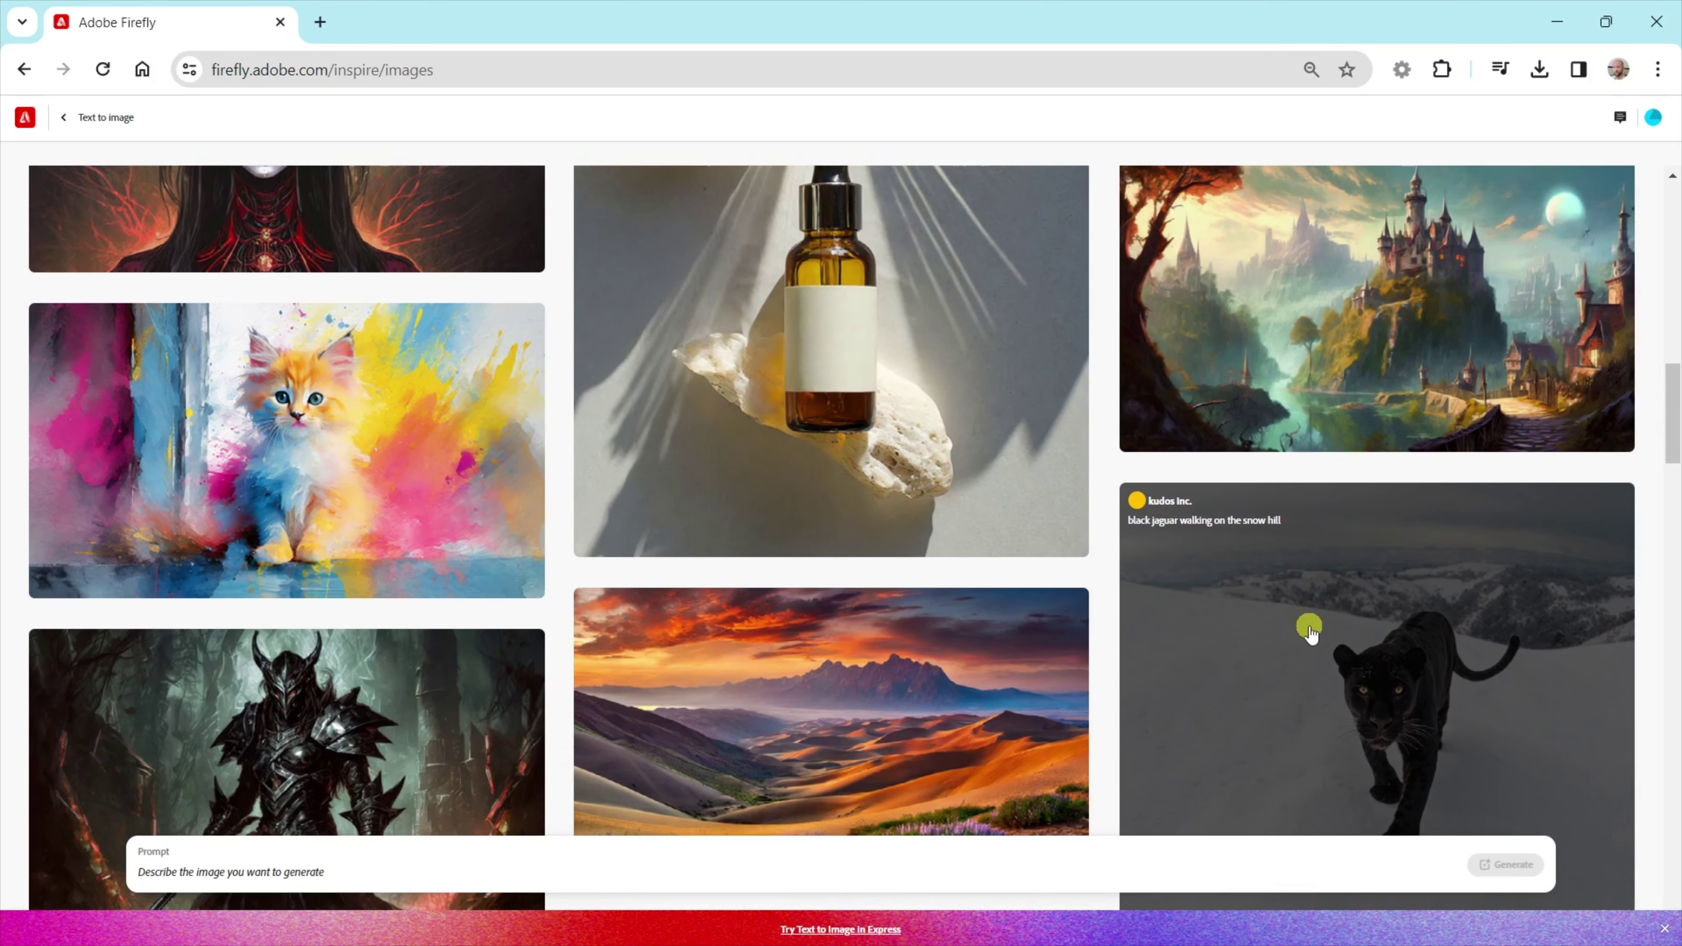
scroll(1311, 633, "down", 6)
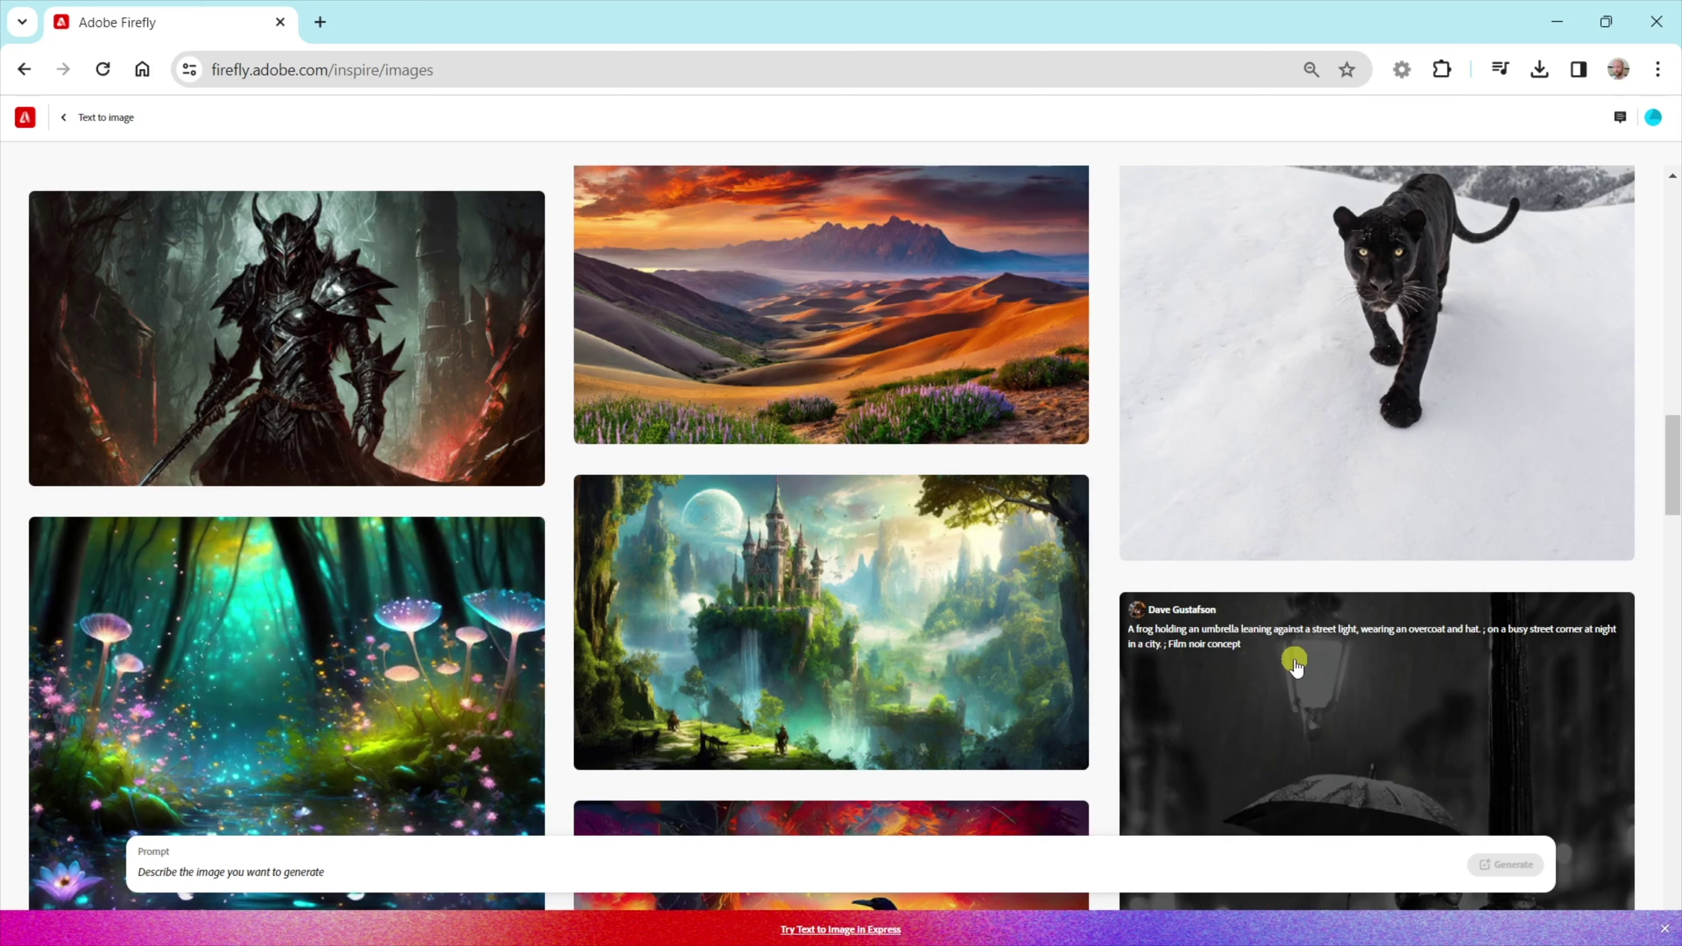
scroll(1296, 666, "down", 12)
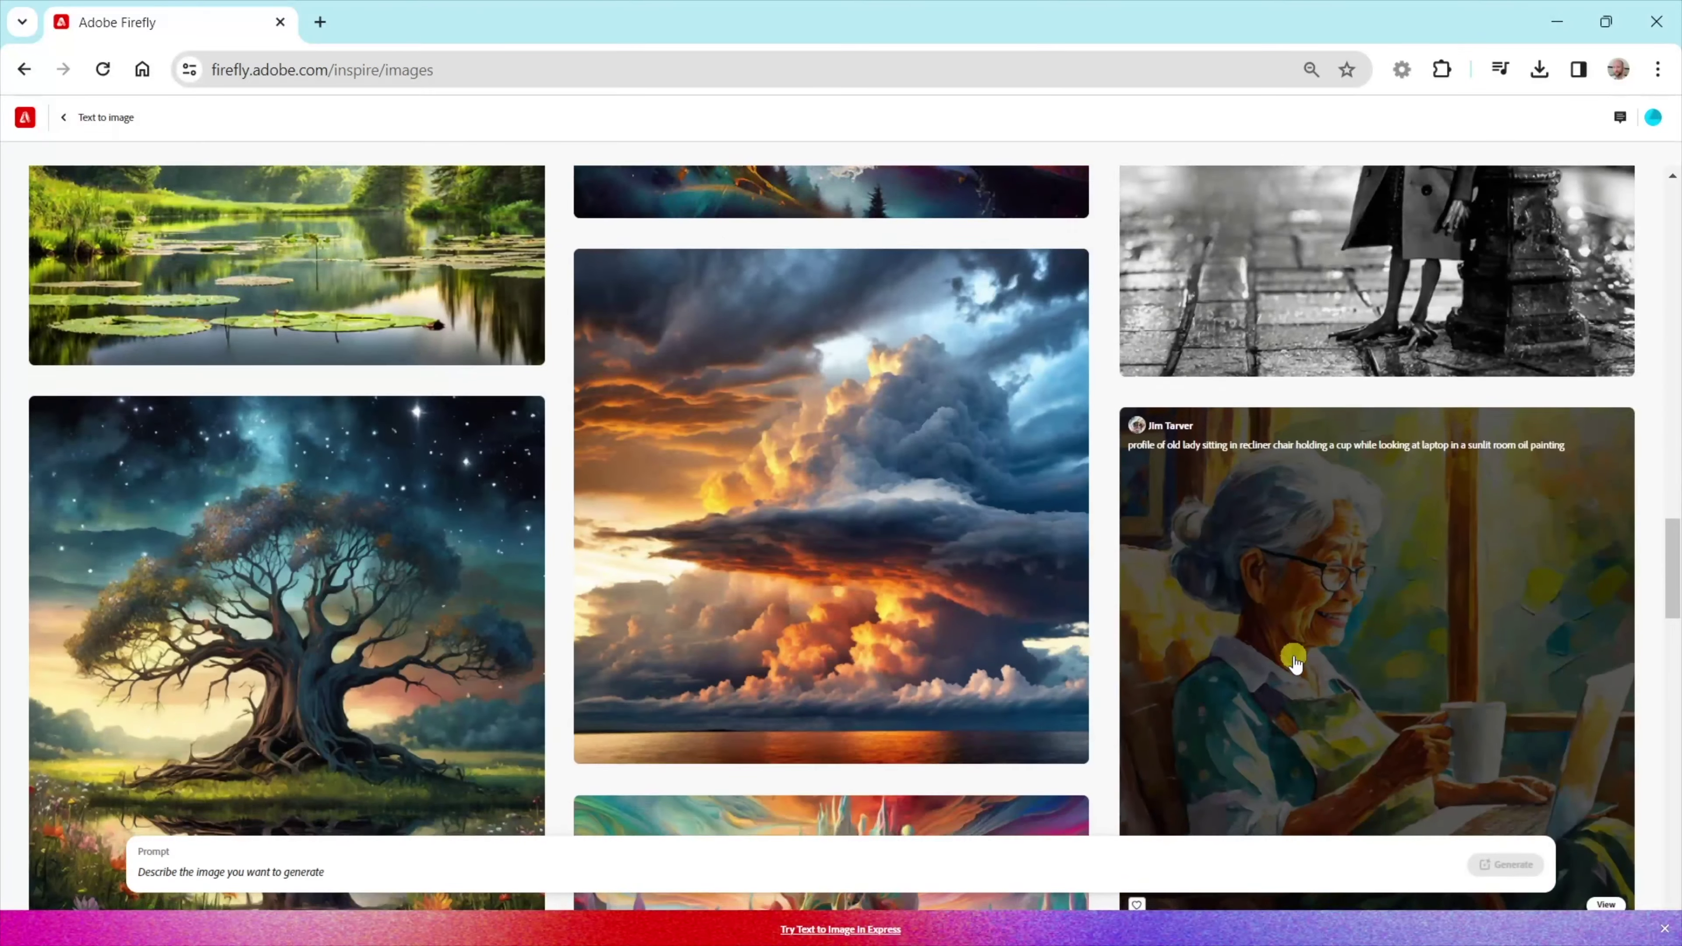
scroll(1294, 663, "down", 18)
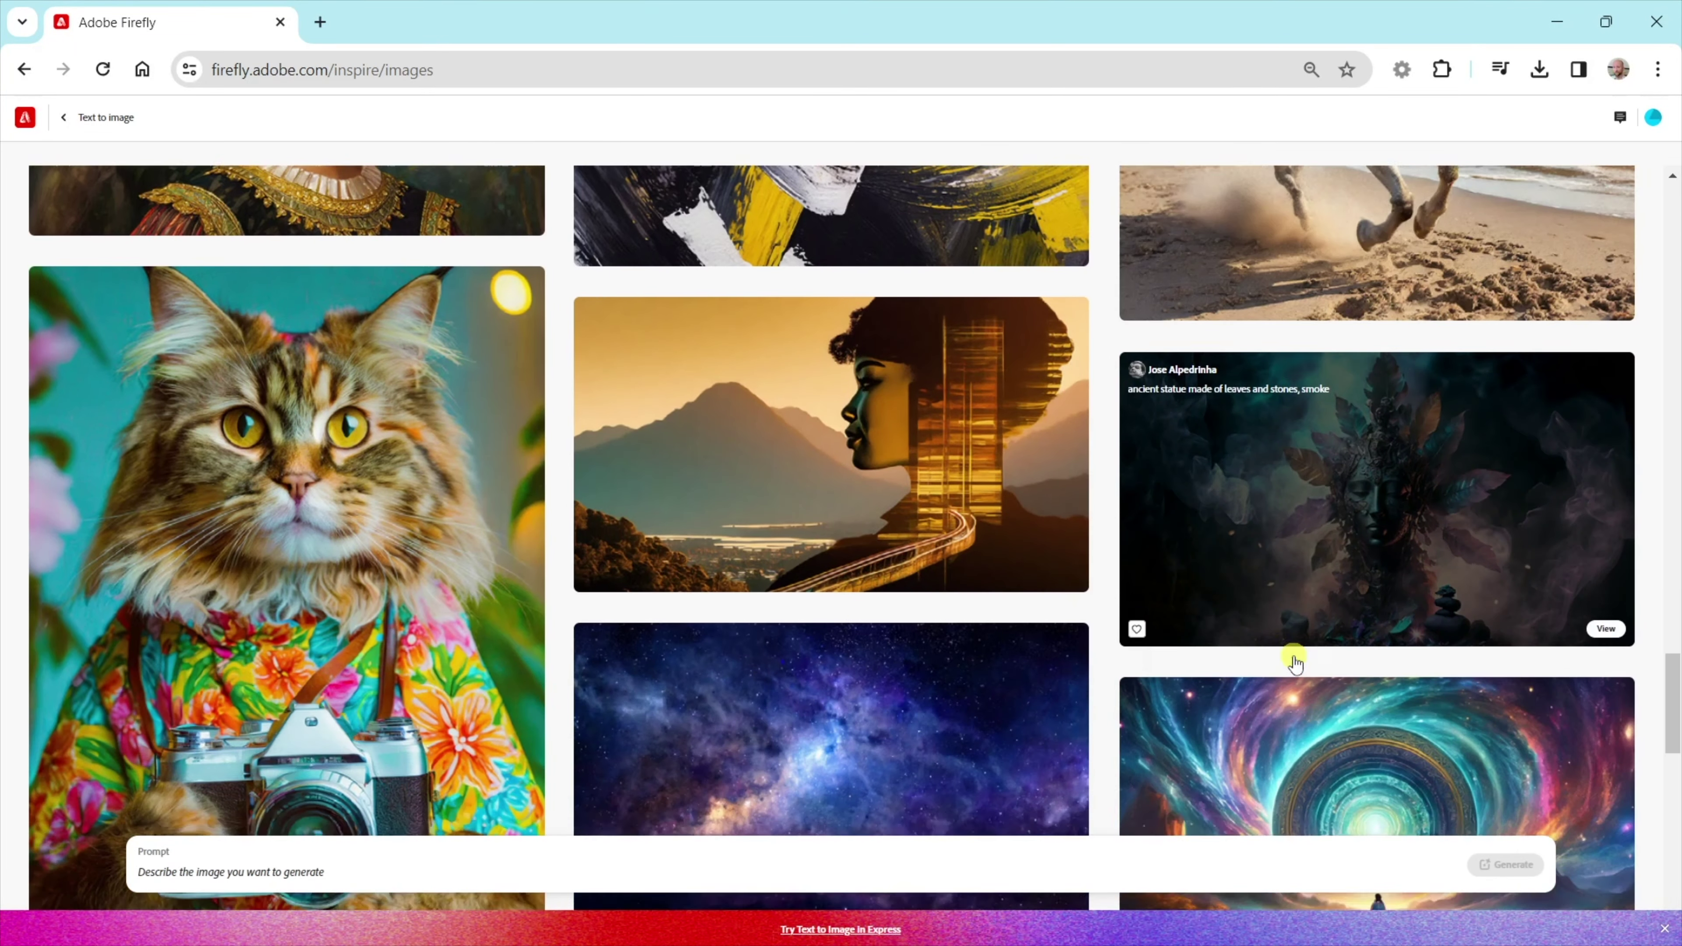
scroll(1295, 662, "down", 2)
scroll(736, 609, "up", 3)
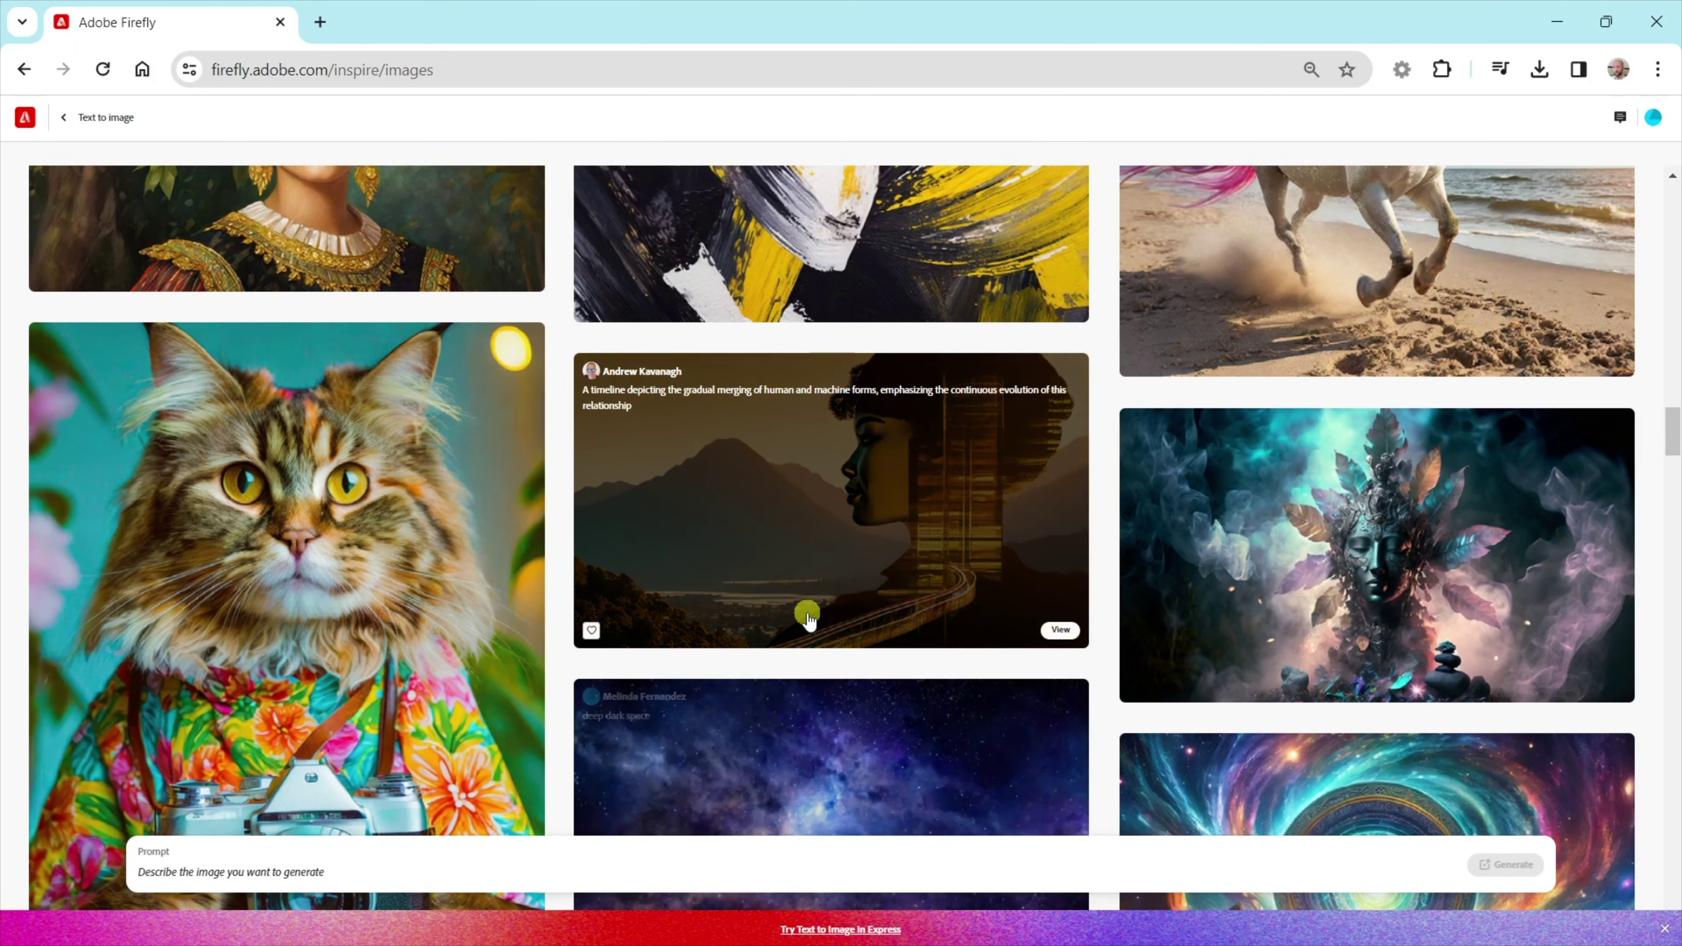
scroll(770, 590, "up", 2)
scroll(788, 583, "down", 3)
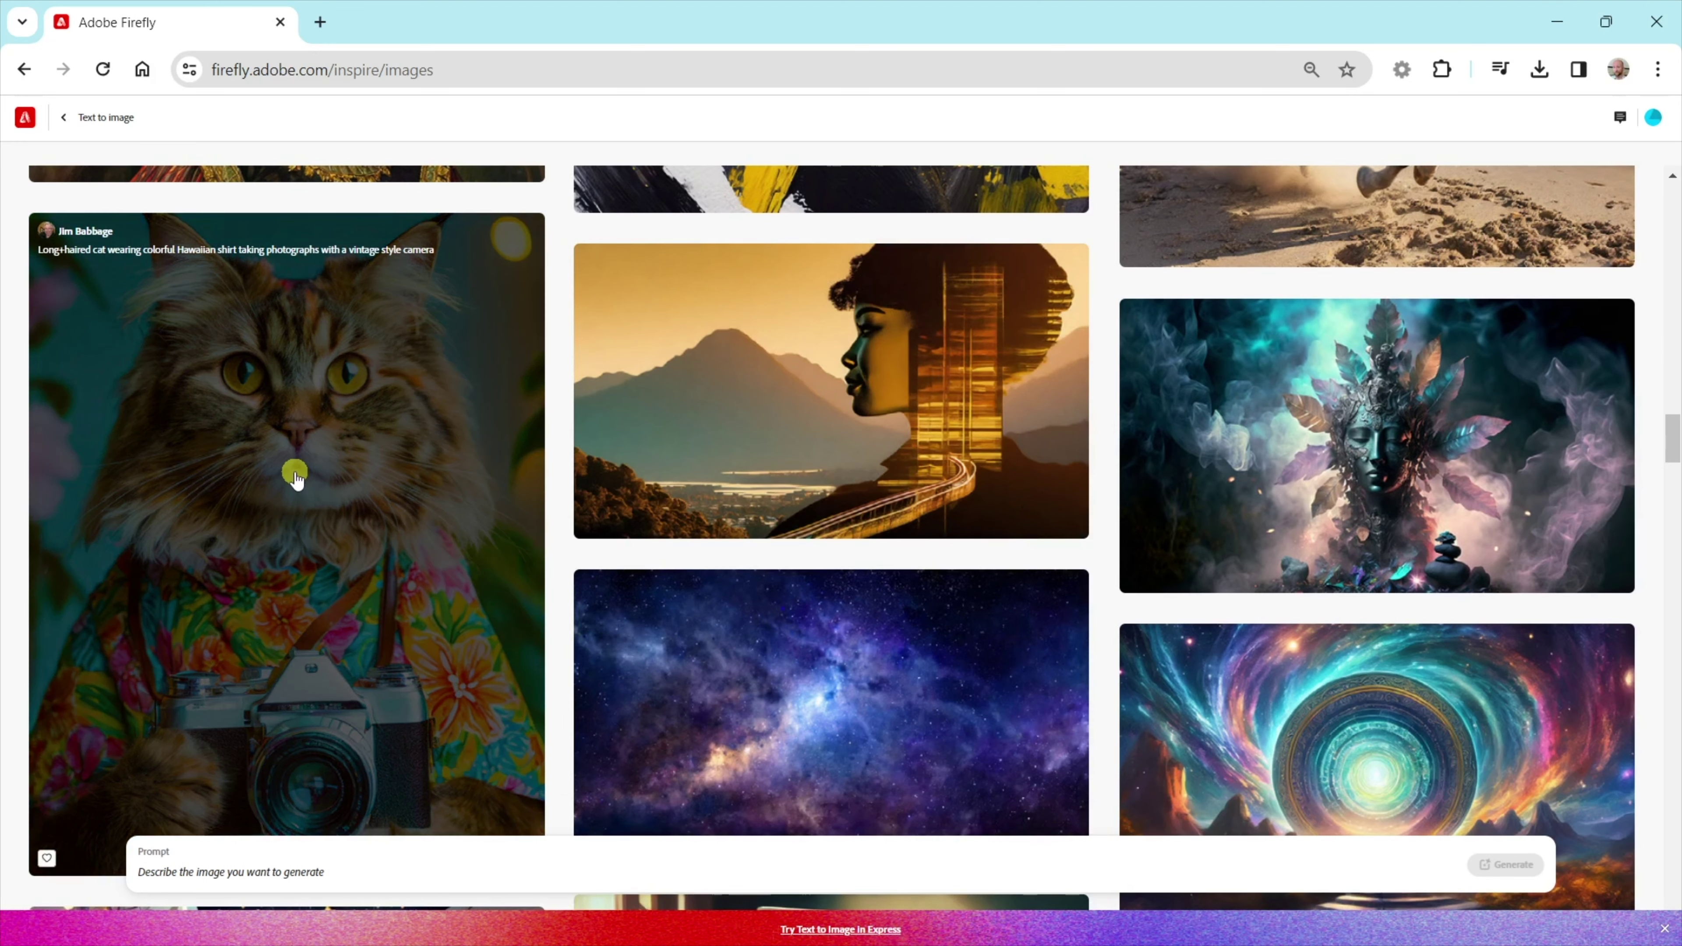
Open the gallery image of the cat in a Hawaiian shirt, change "cat" to "dog" in its prompt, and generate new images.
left_click(294, 472)
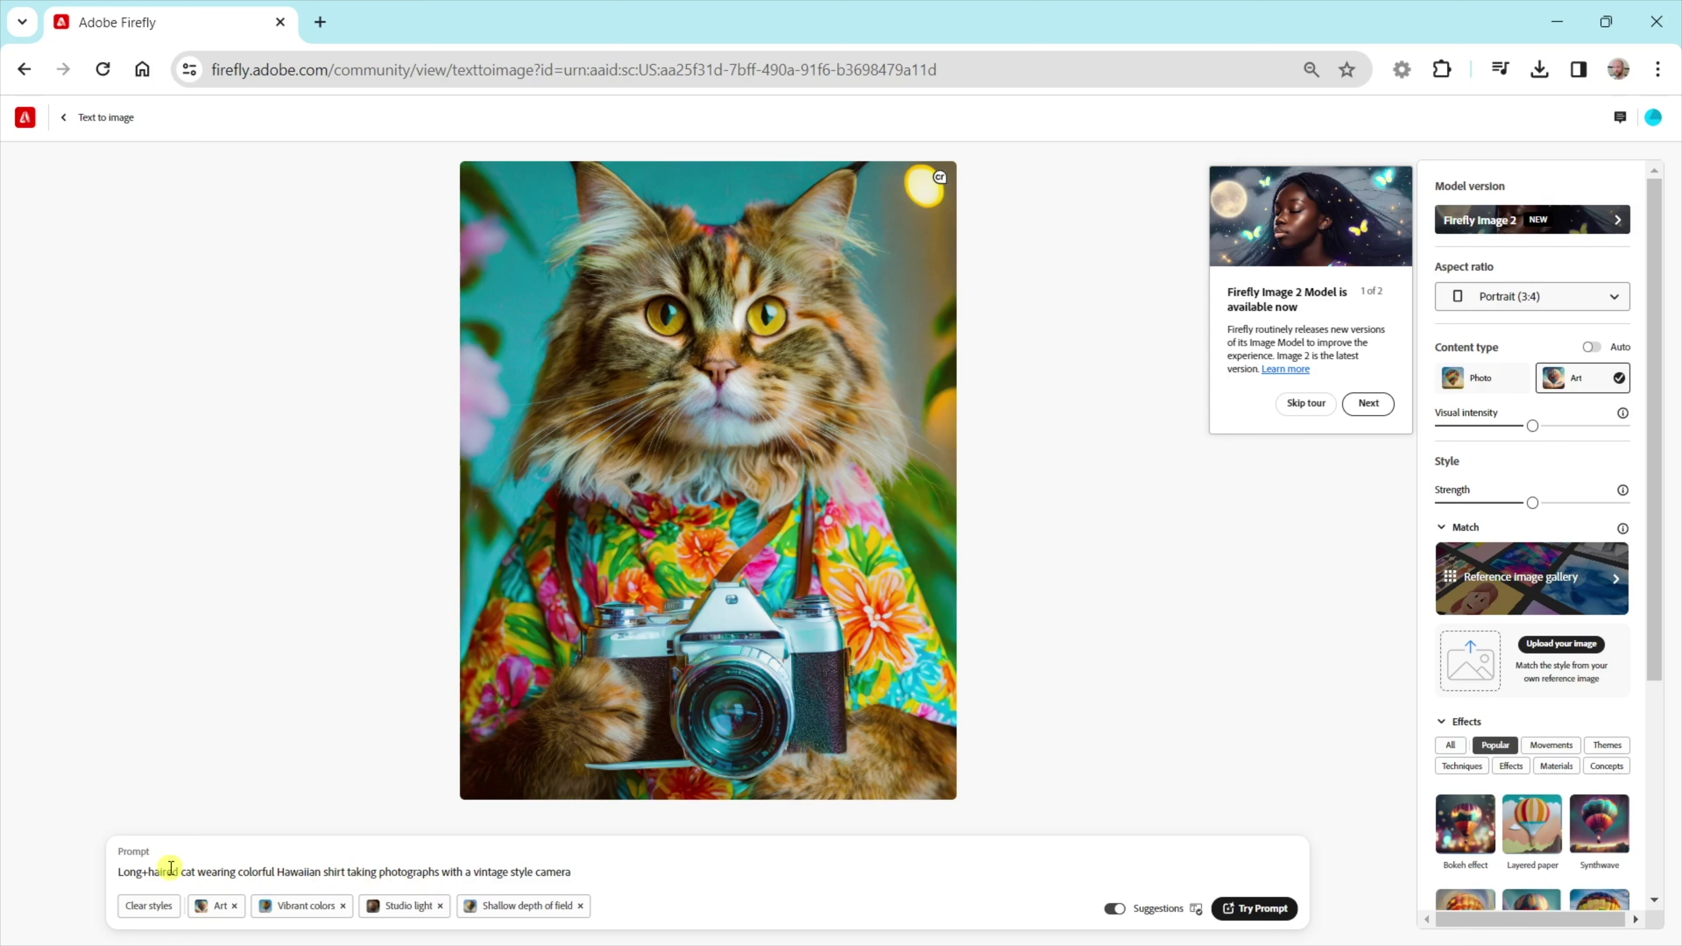
left_click(199, 872)
key("BackSpace")
key("BackSpace")
key("BackSpace")
type("do")
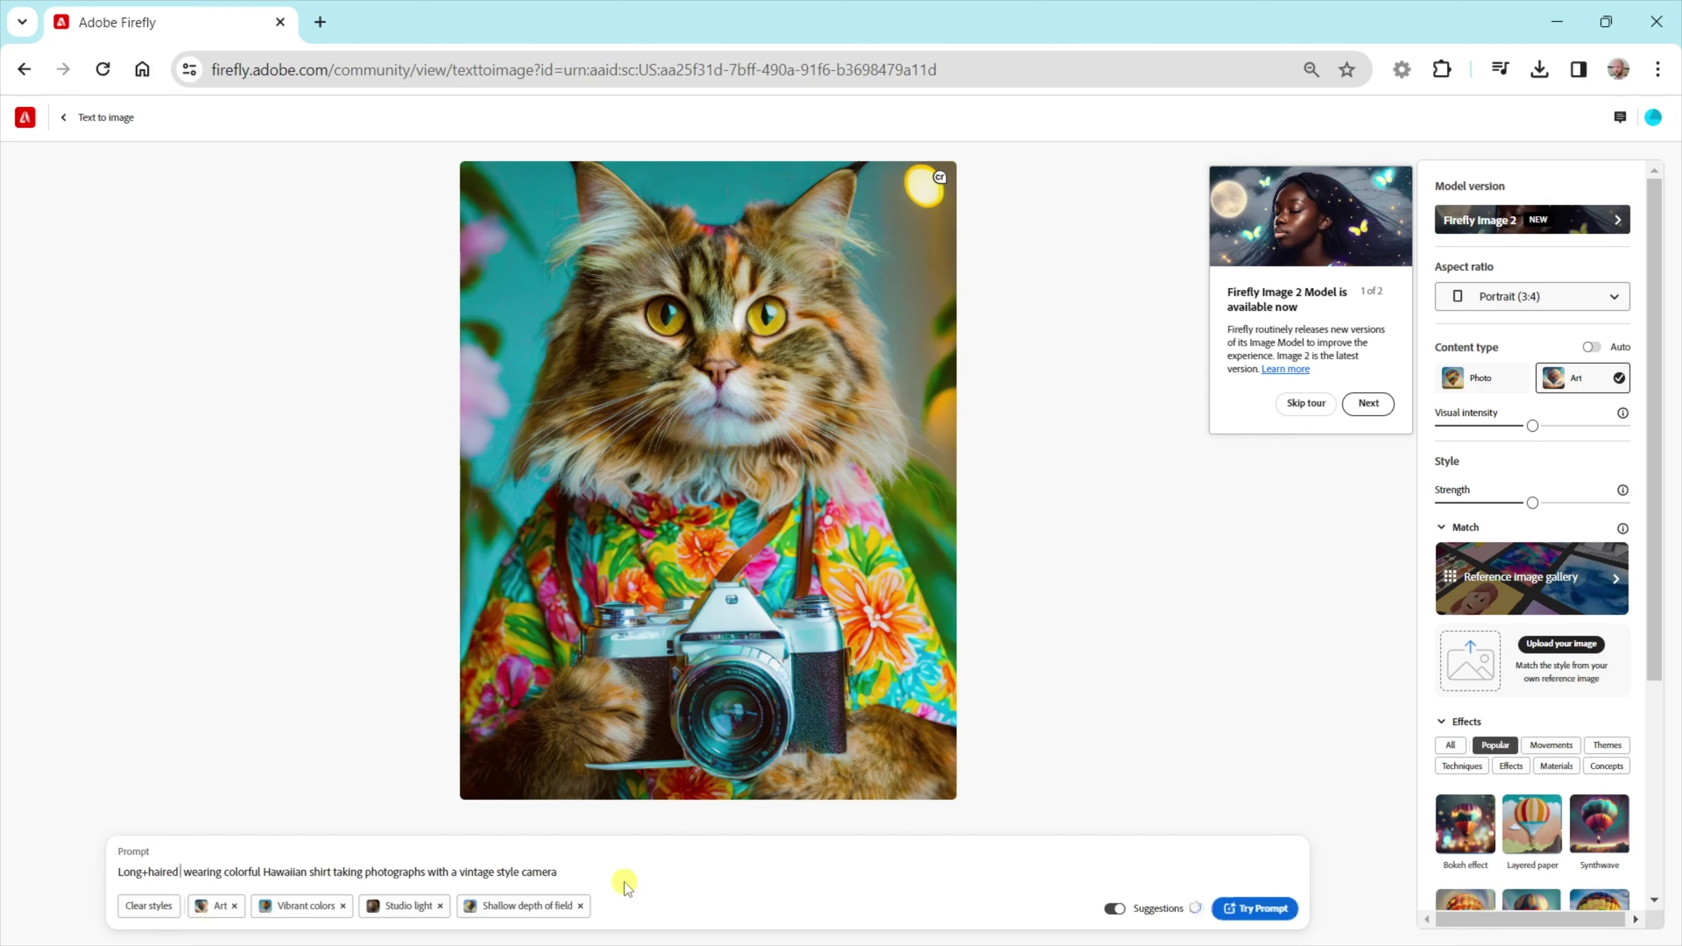
type("g")
key("Return")
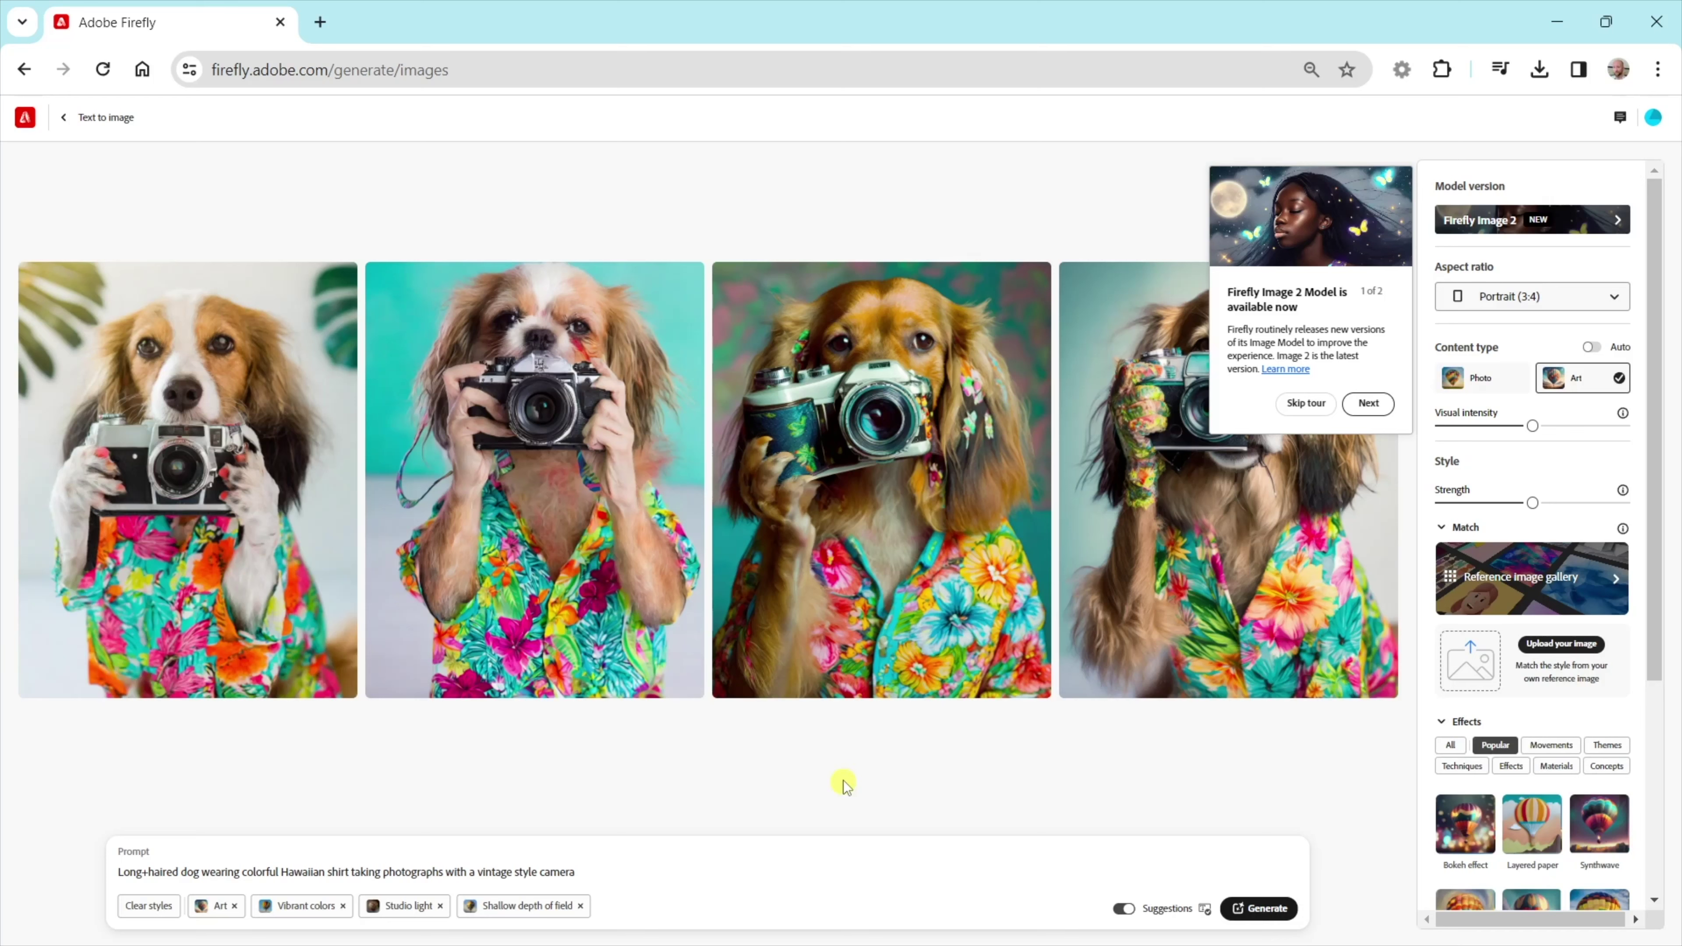
Skip the Firefly Image 2 tour and view each of the generated dog images enlarged.
left_click(1302, 407)
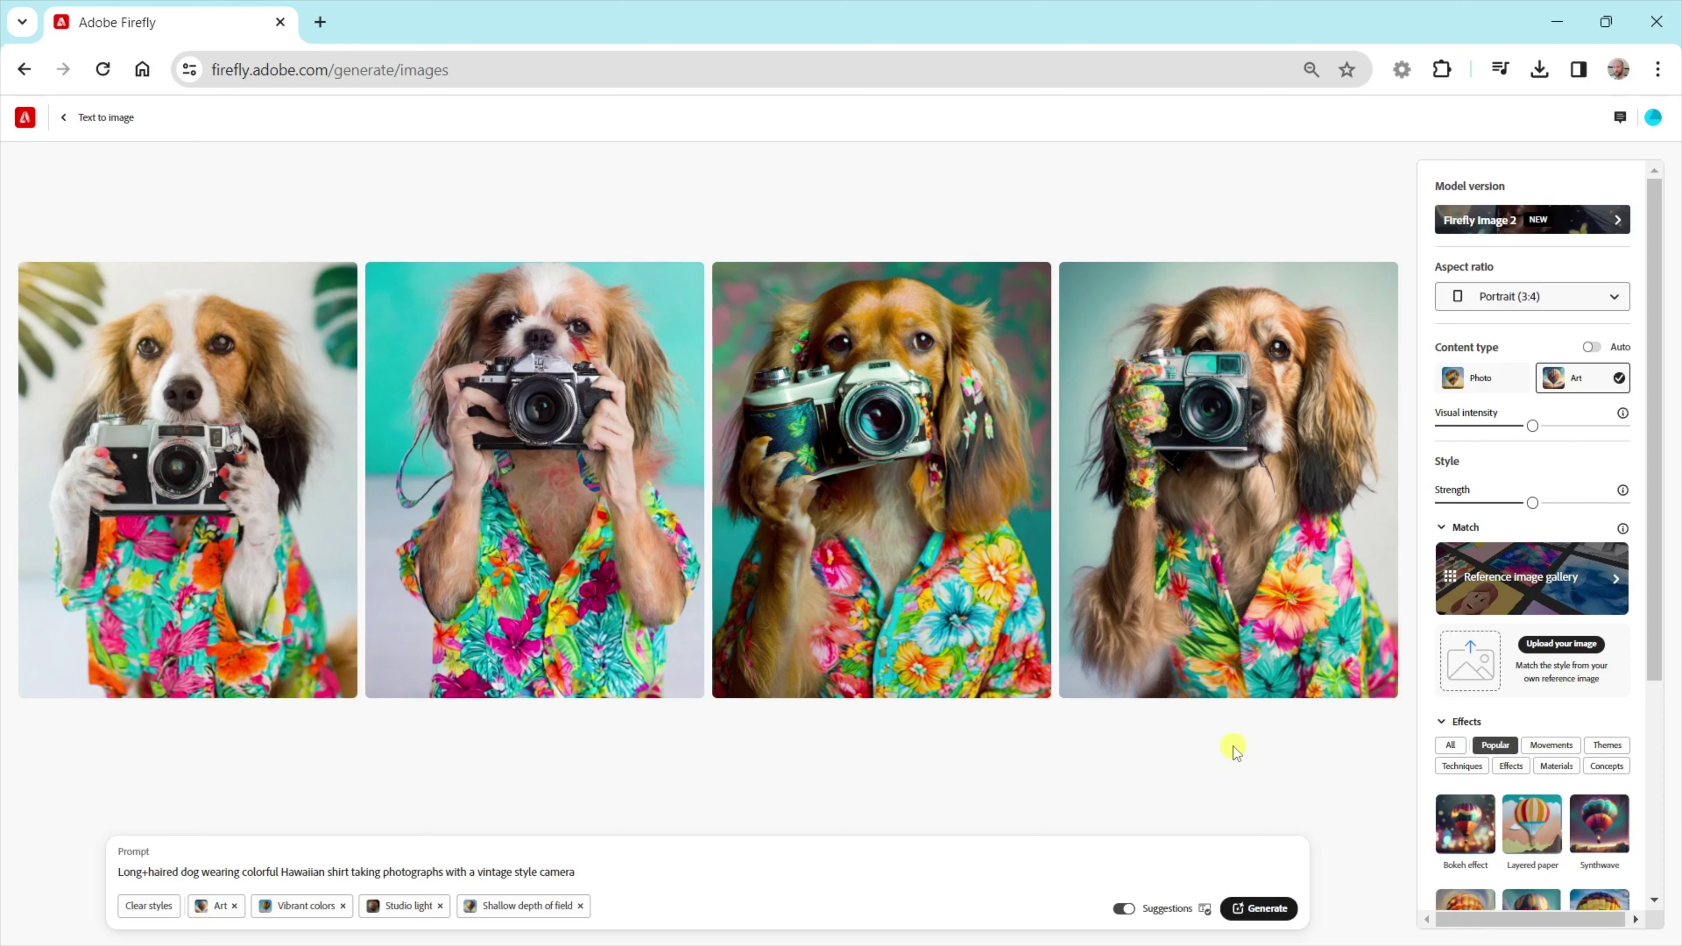
left_click(1260, 578)
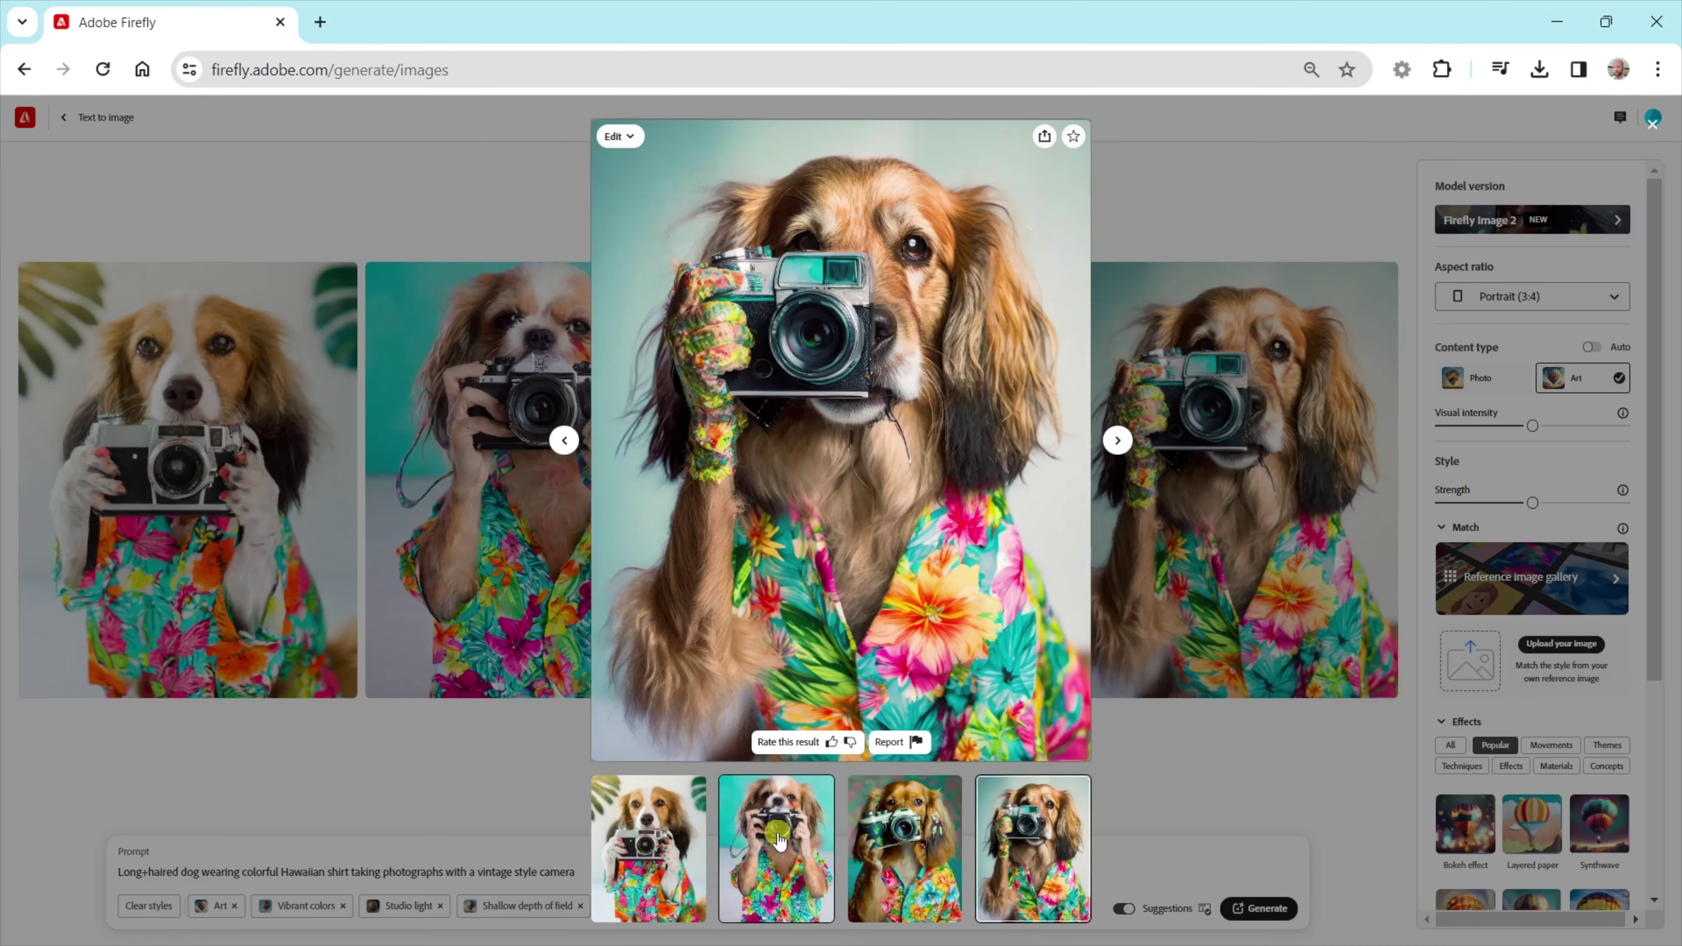
left_click(659, 862)
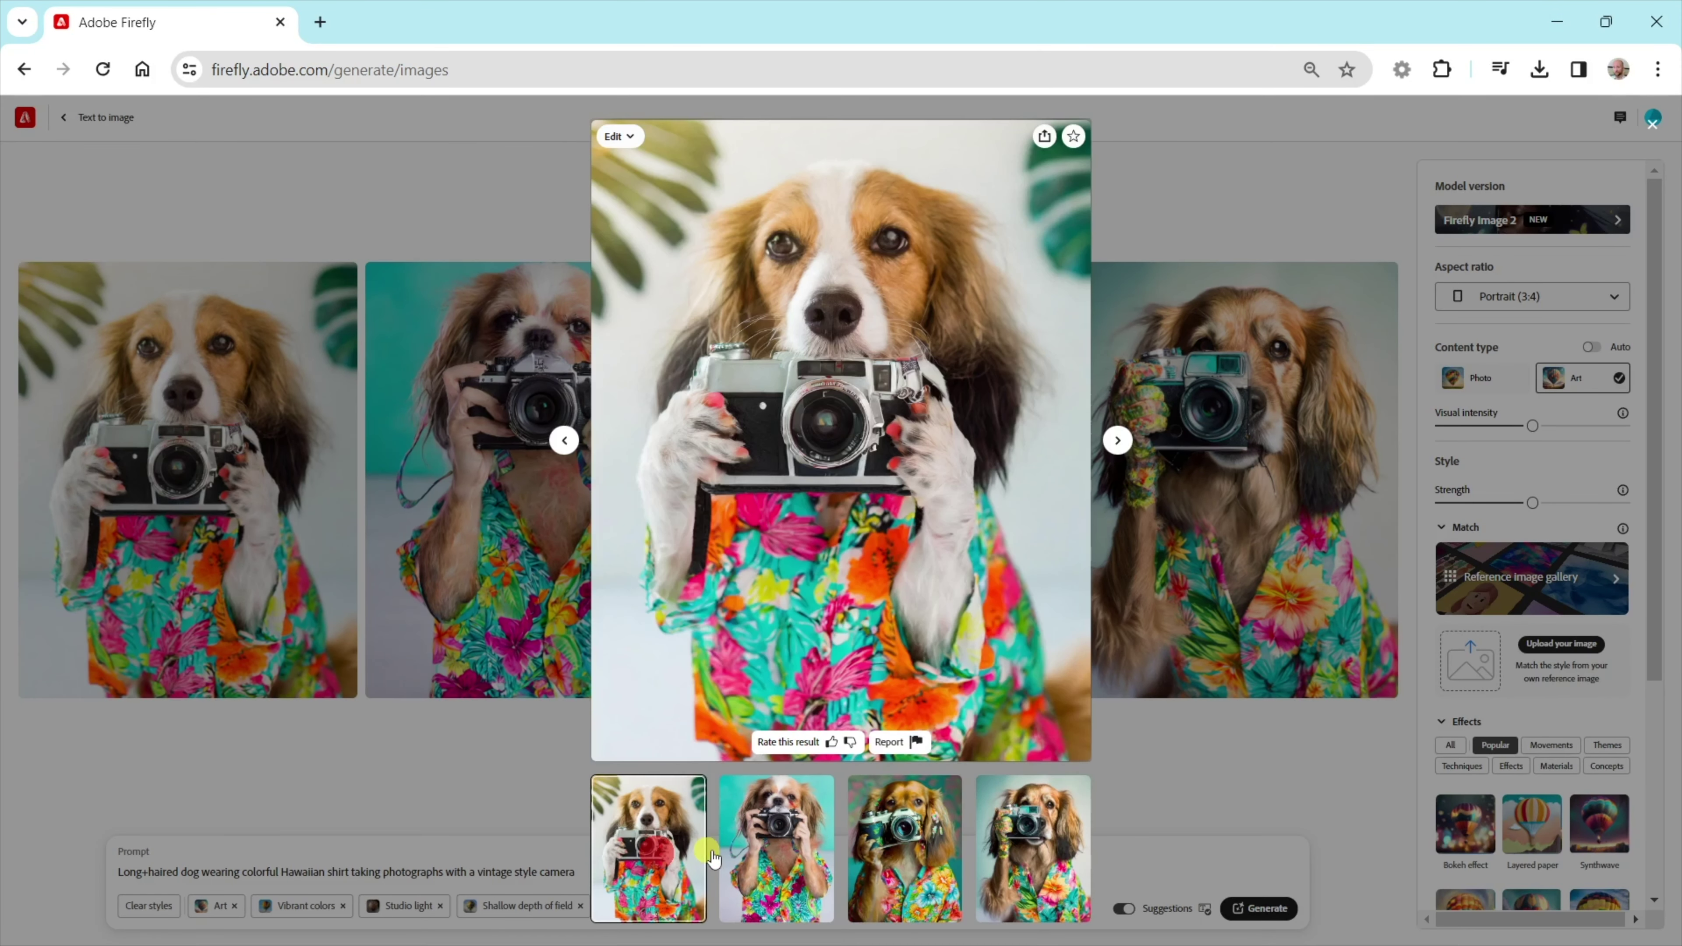
left_click(787, 873)
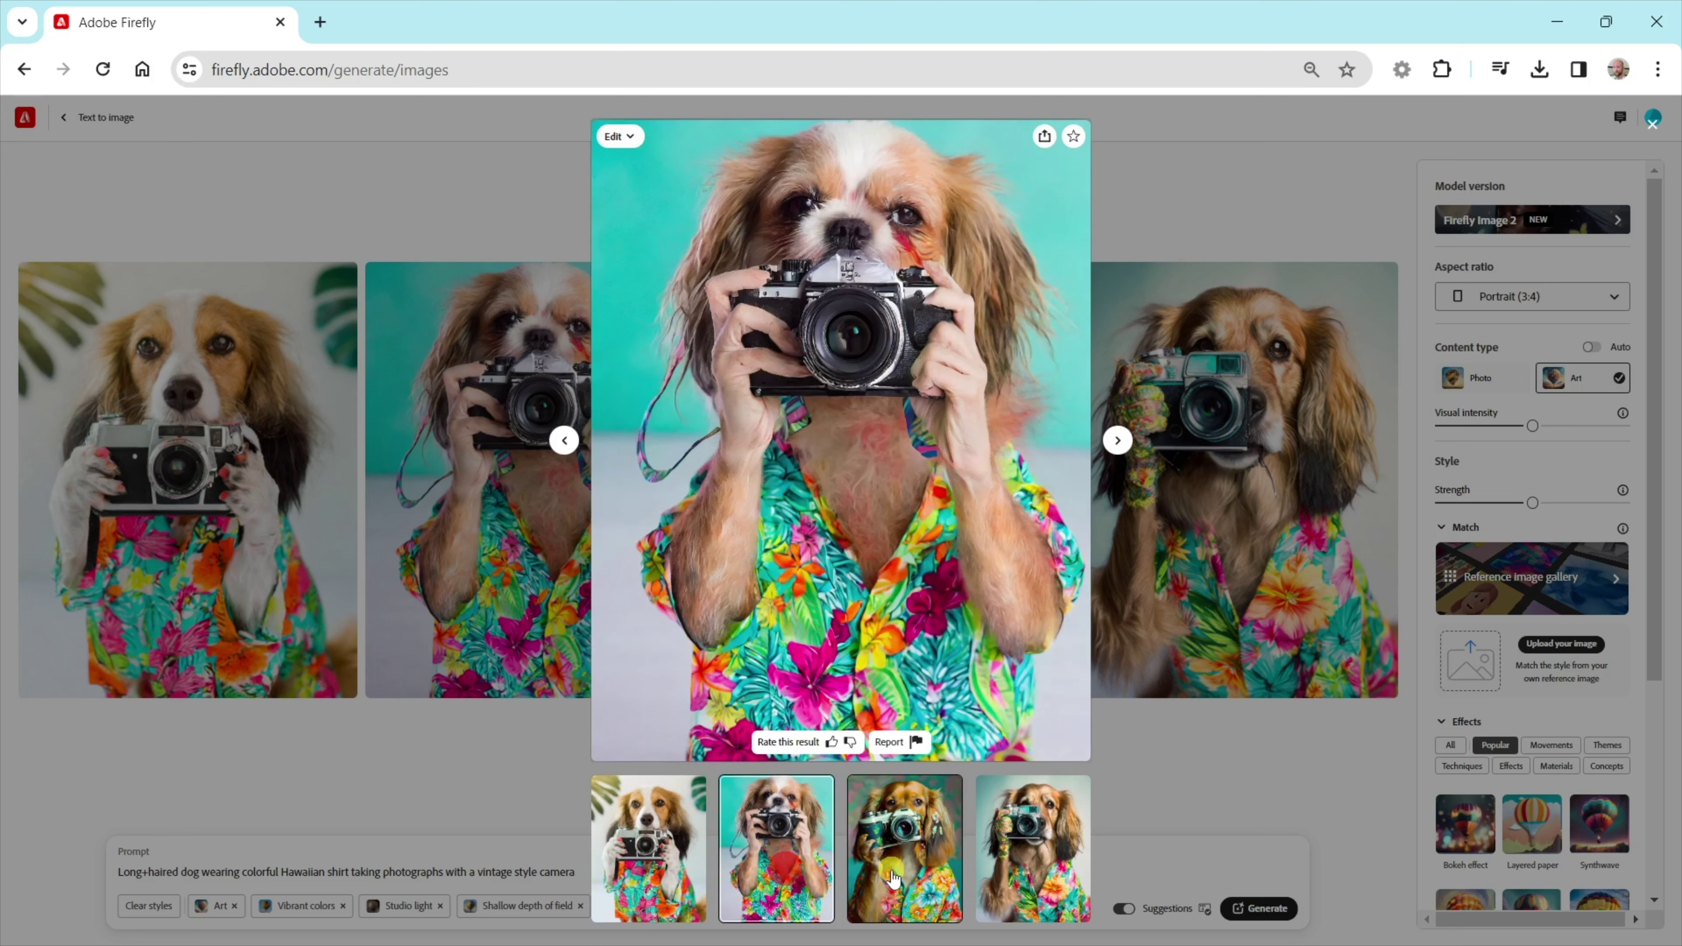
left_click(893, 874)
left_click(1016, 869)
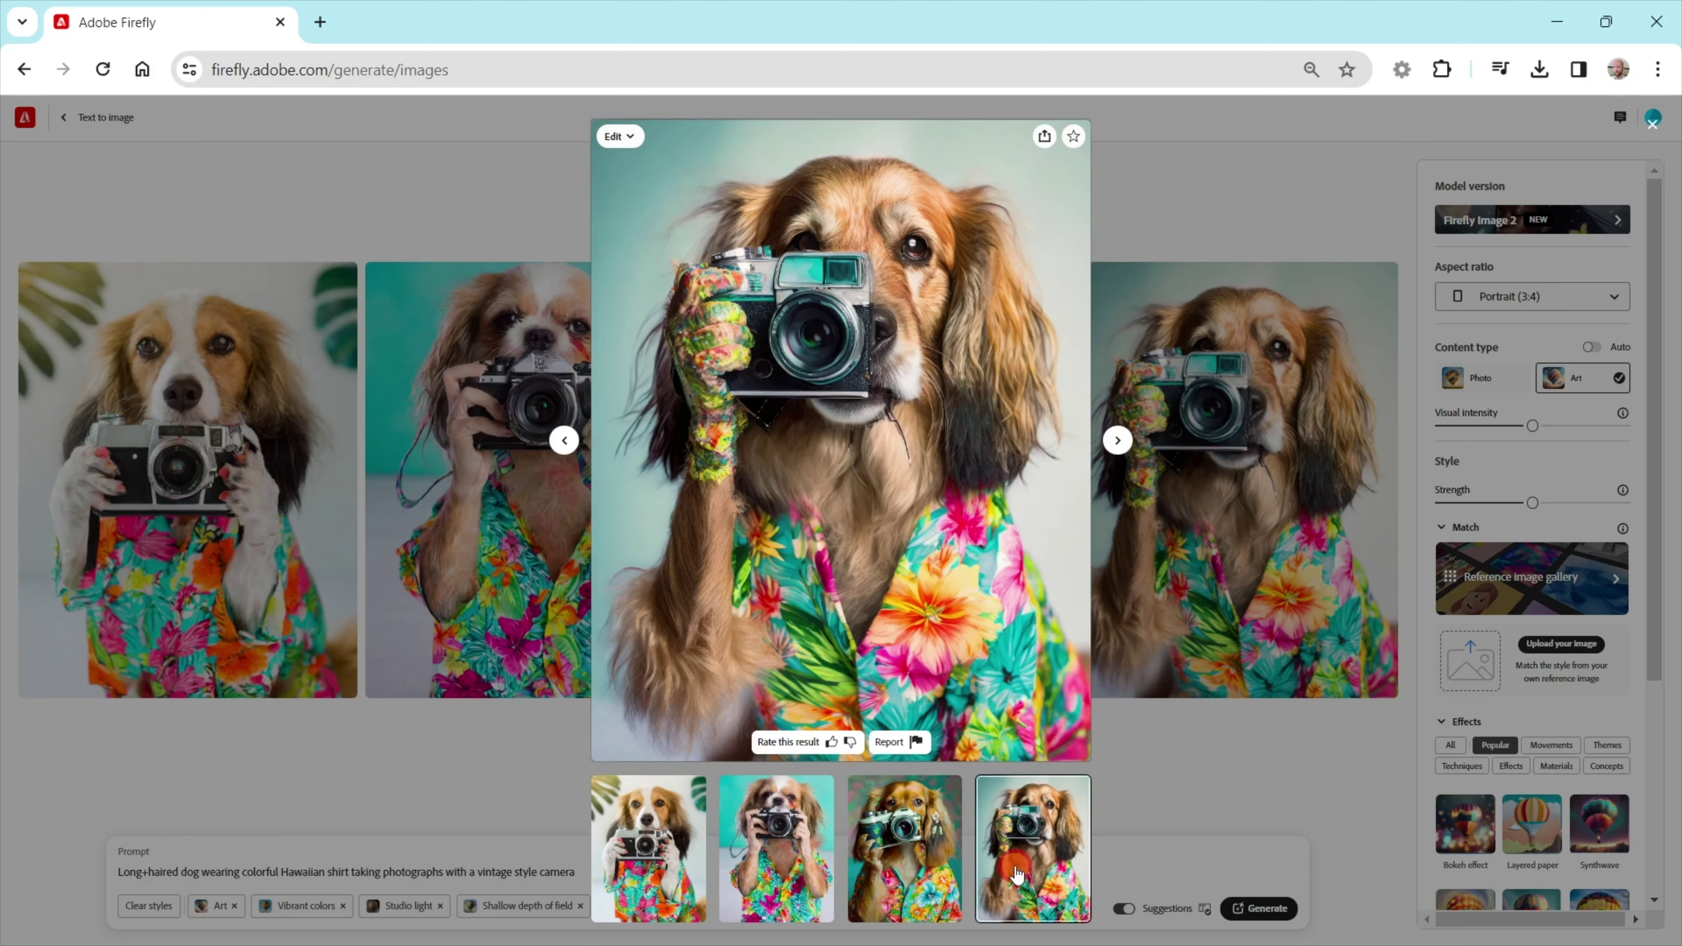
Close the enlarged dog image, return to the Text to image gallery, and browse its sample images and prompts.
left_click(1201, 793)
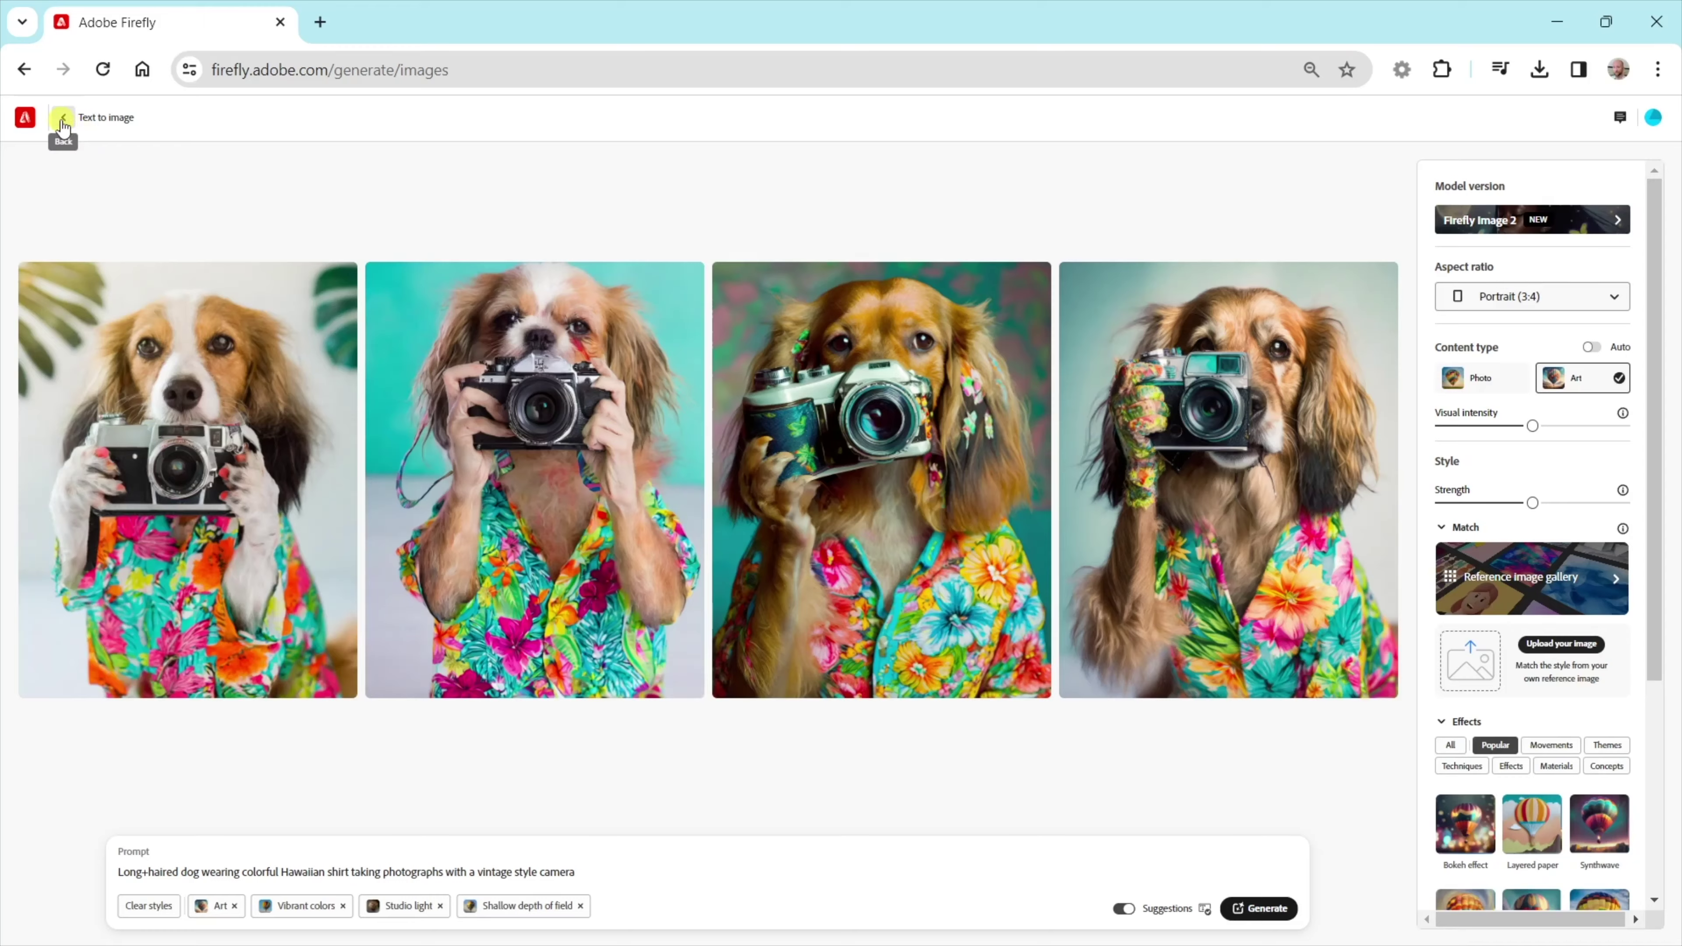
left_click(63, 122)
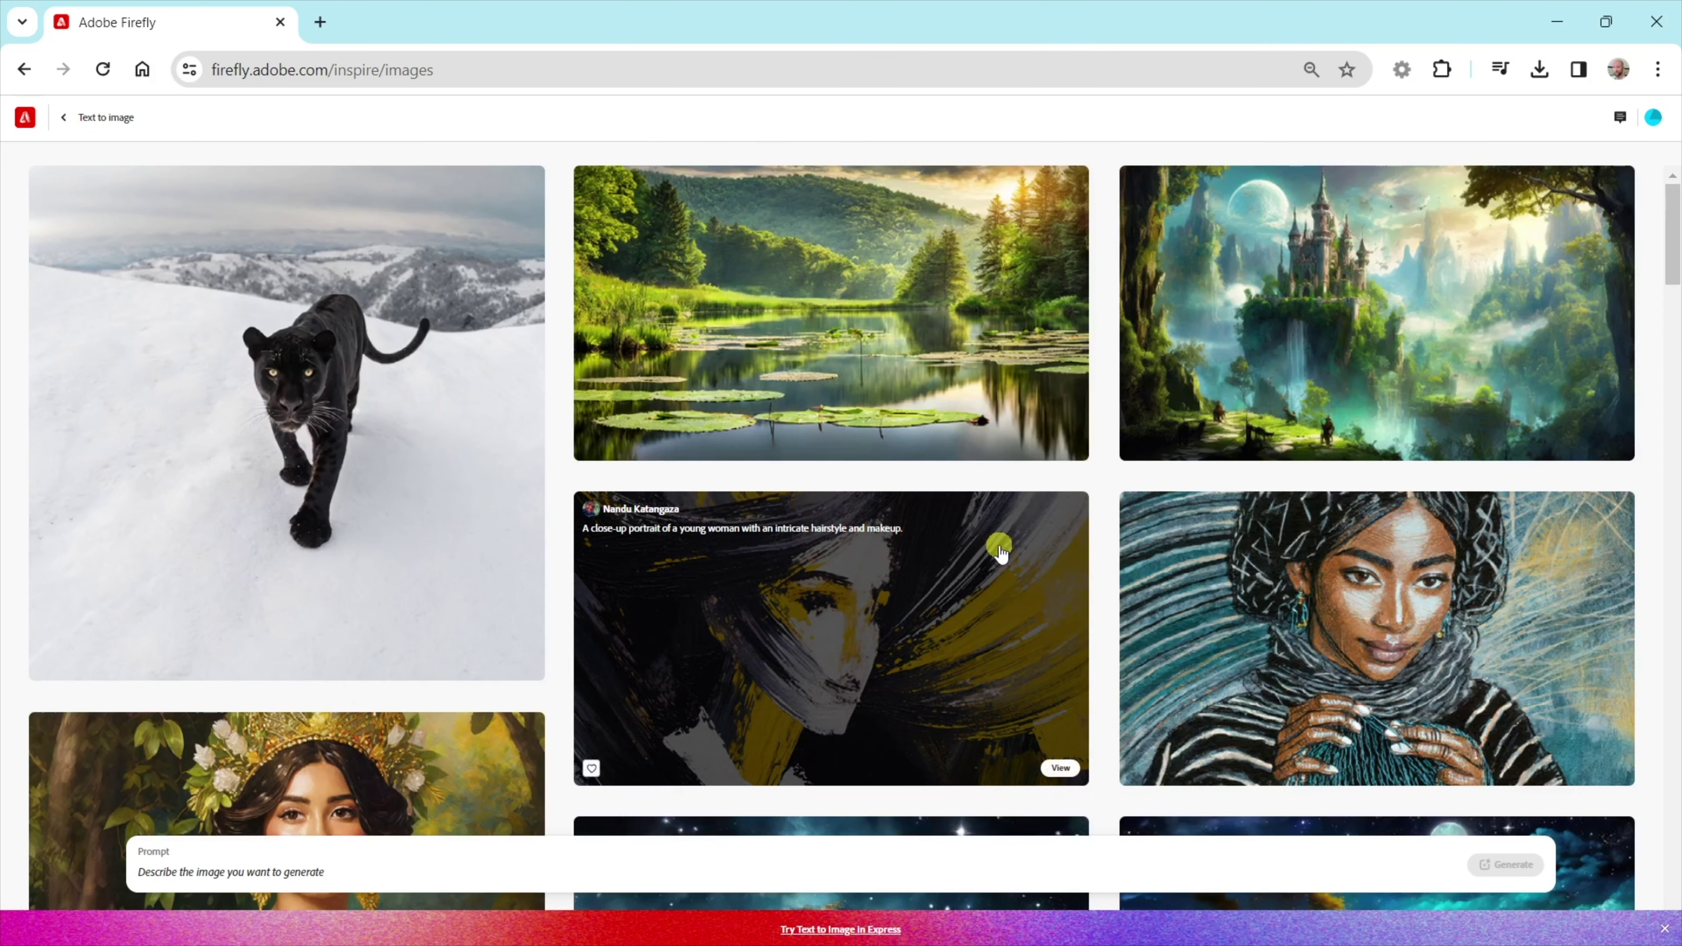
scroll(1000, 552, "down", 10)
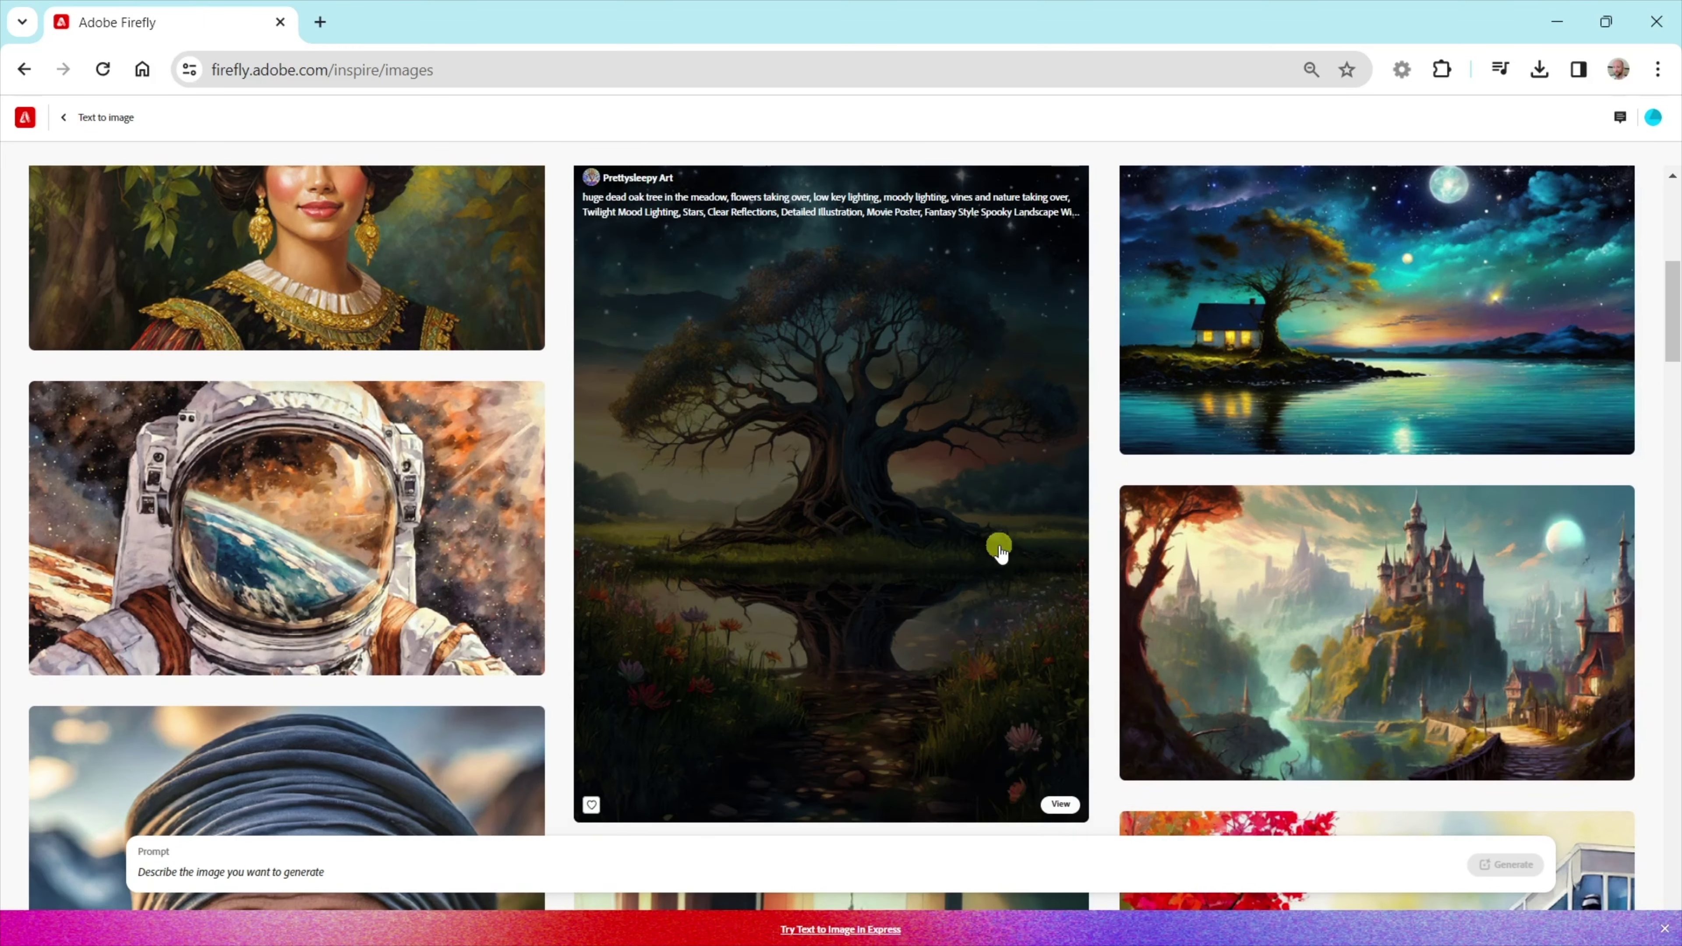
scroll(1000, 552, "down", 7)
scroll(1000, 551, "down", 17)
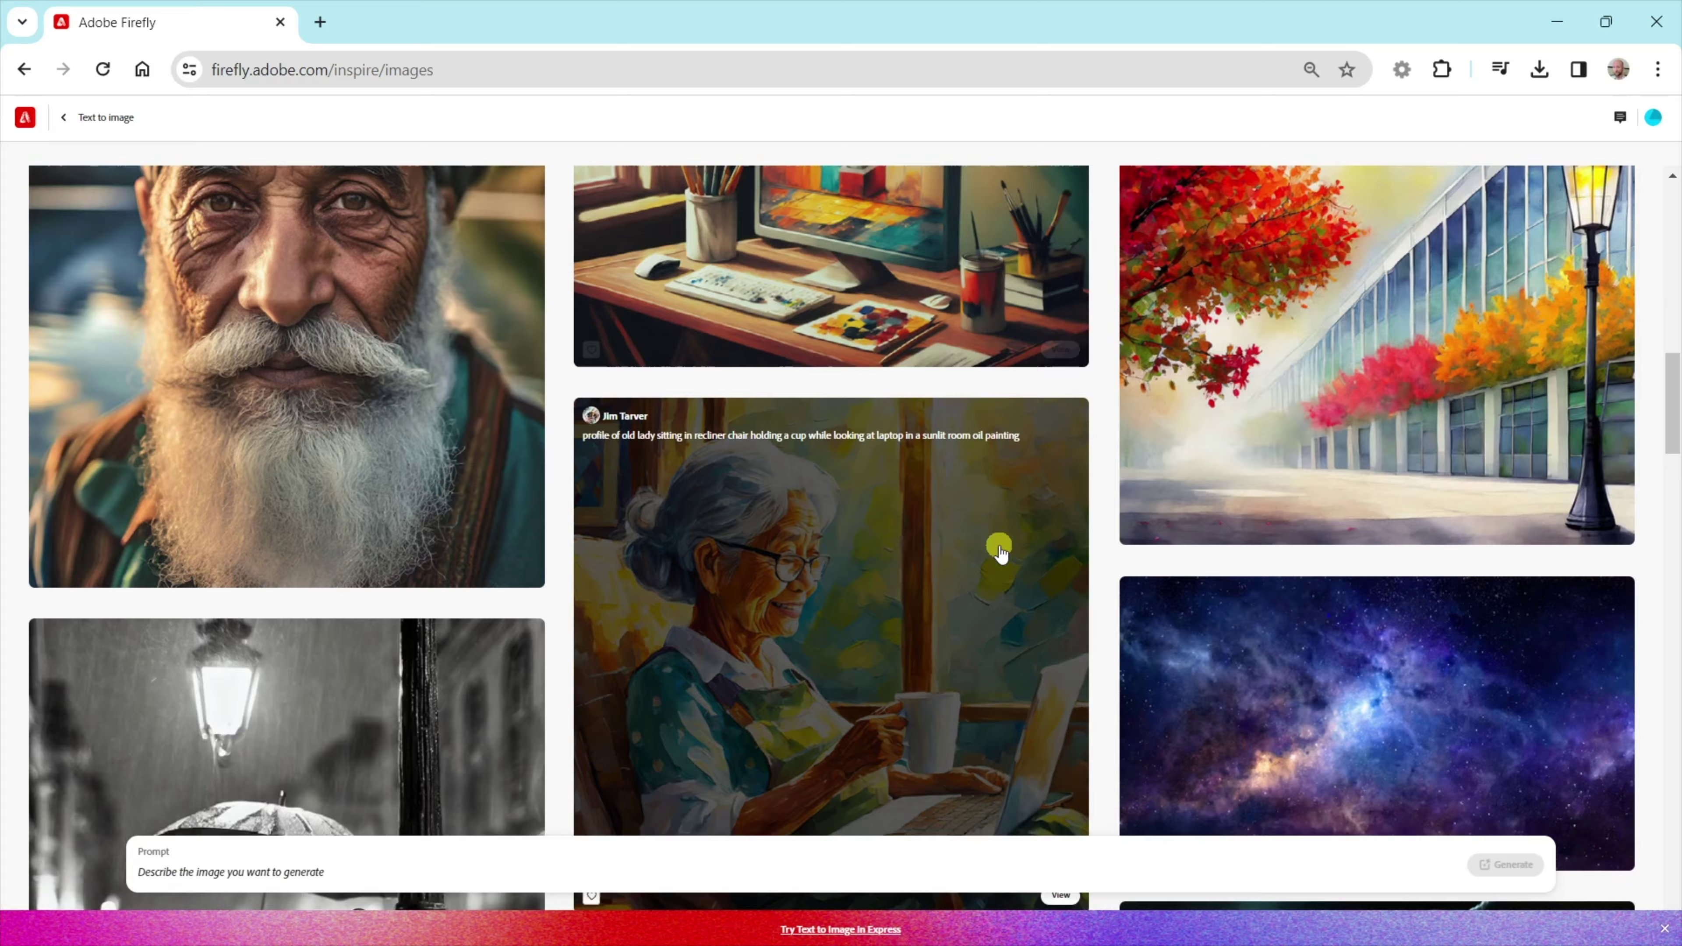
scroll(1000, 552, "down", 18)
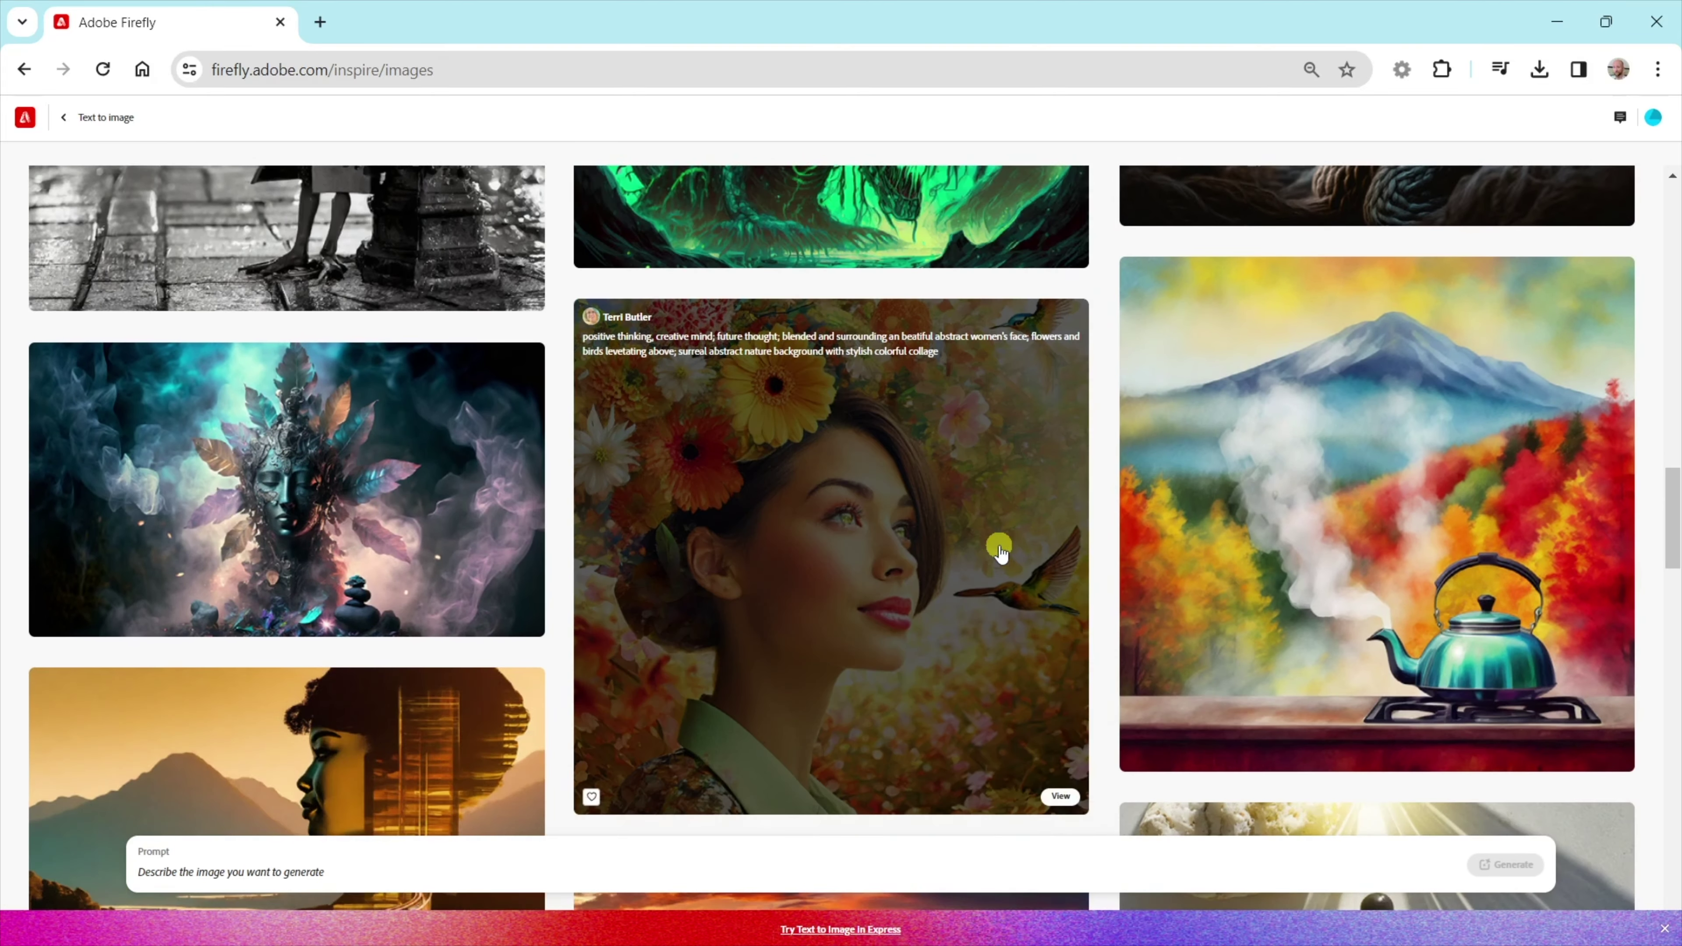
scroll(999, 552, "down", 18)
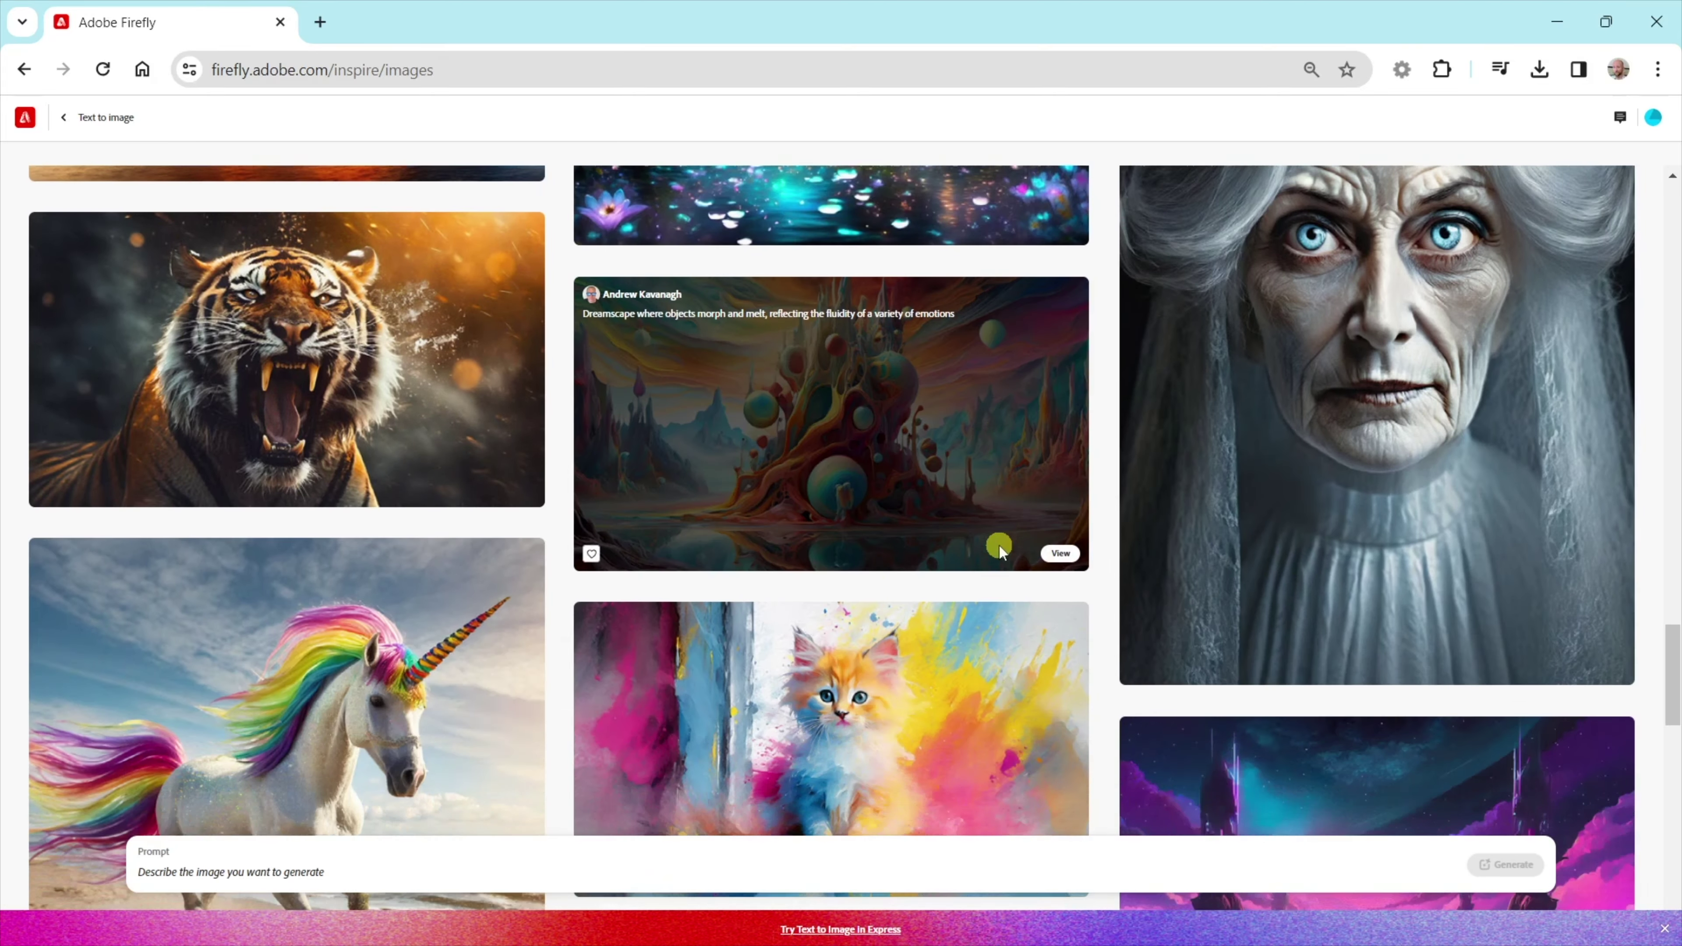
scroll(1000, 552, "down", 15)
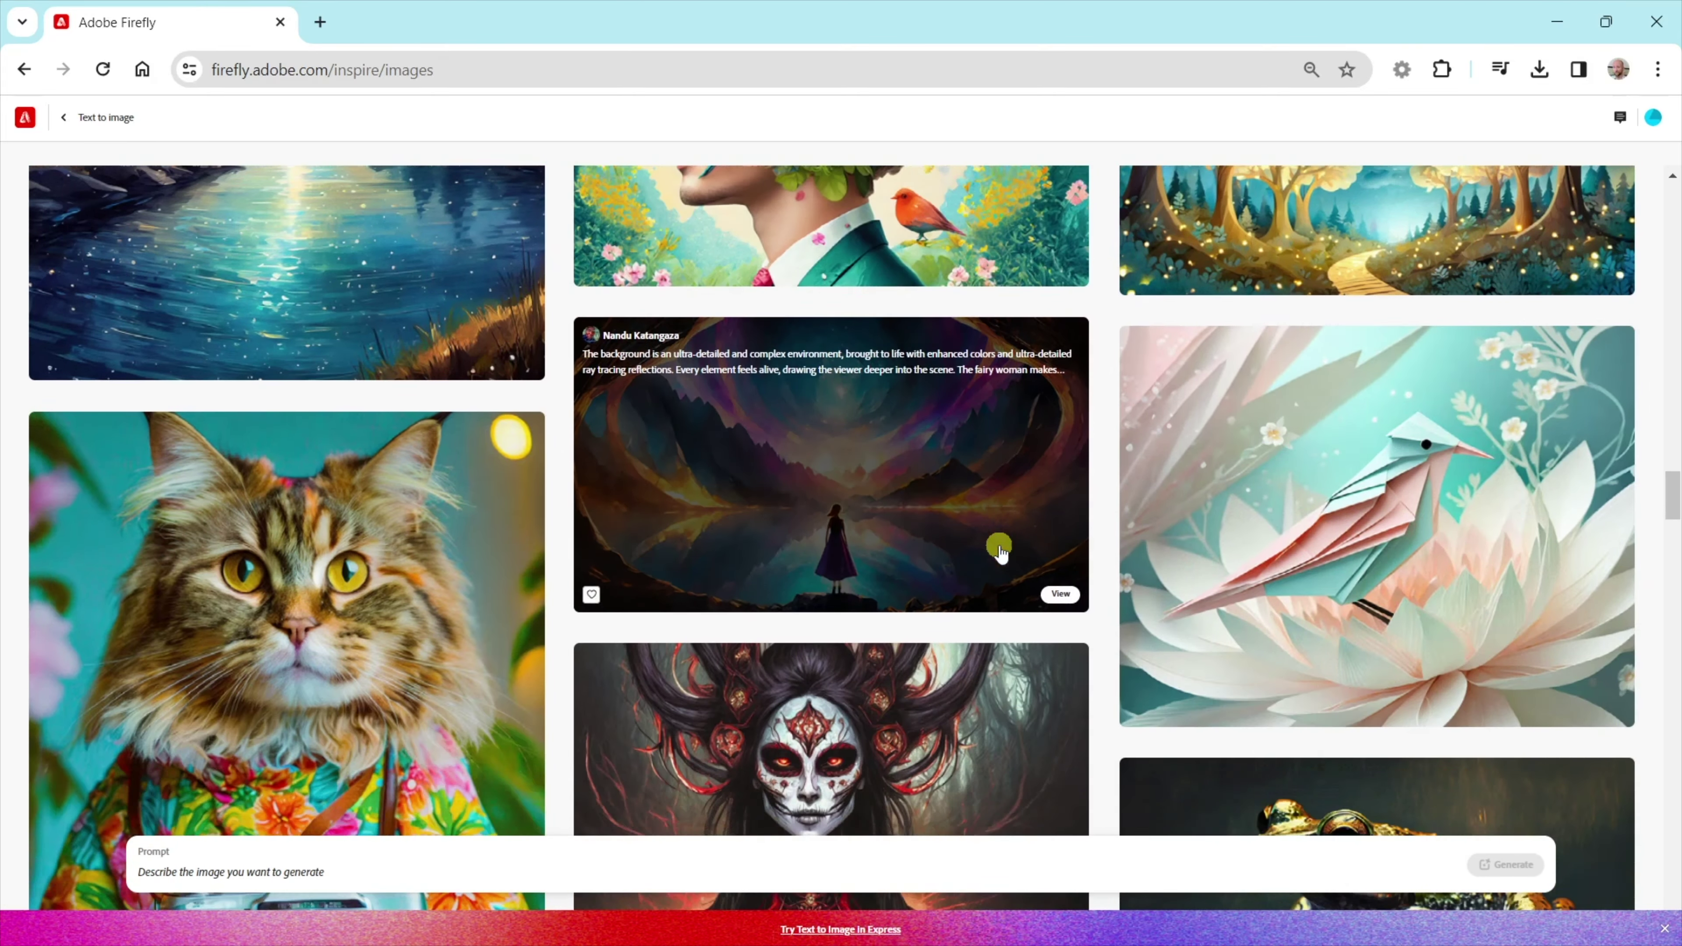
scroll(1000, 552, "up", 4)
scroll(1000, 552, "down", 11)
scroll(1000, 552, "down", 12)
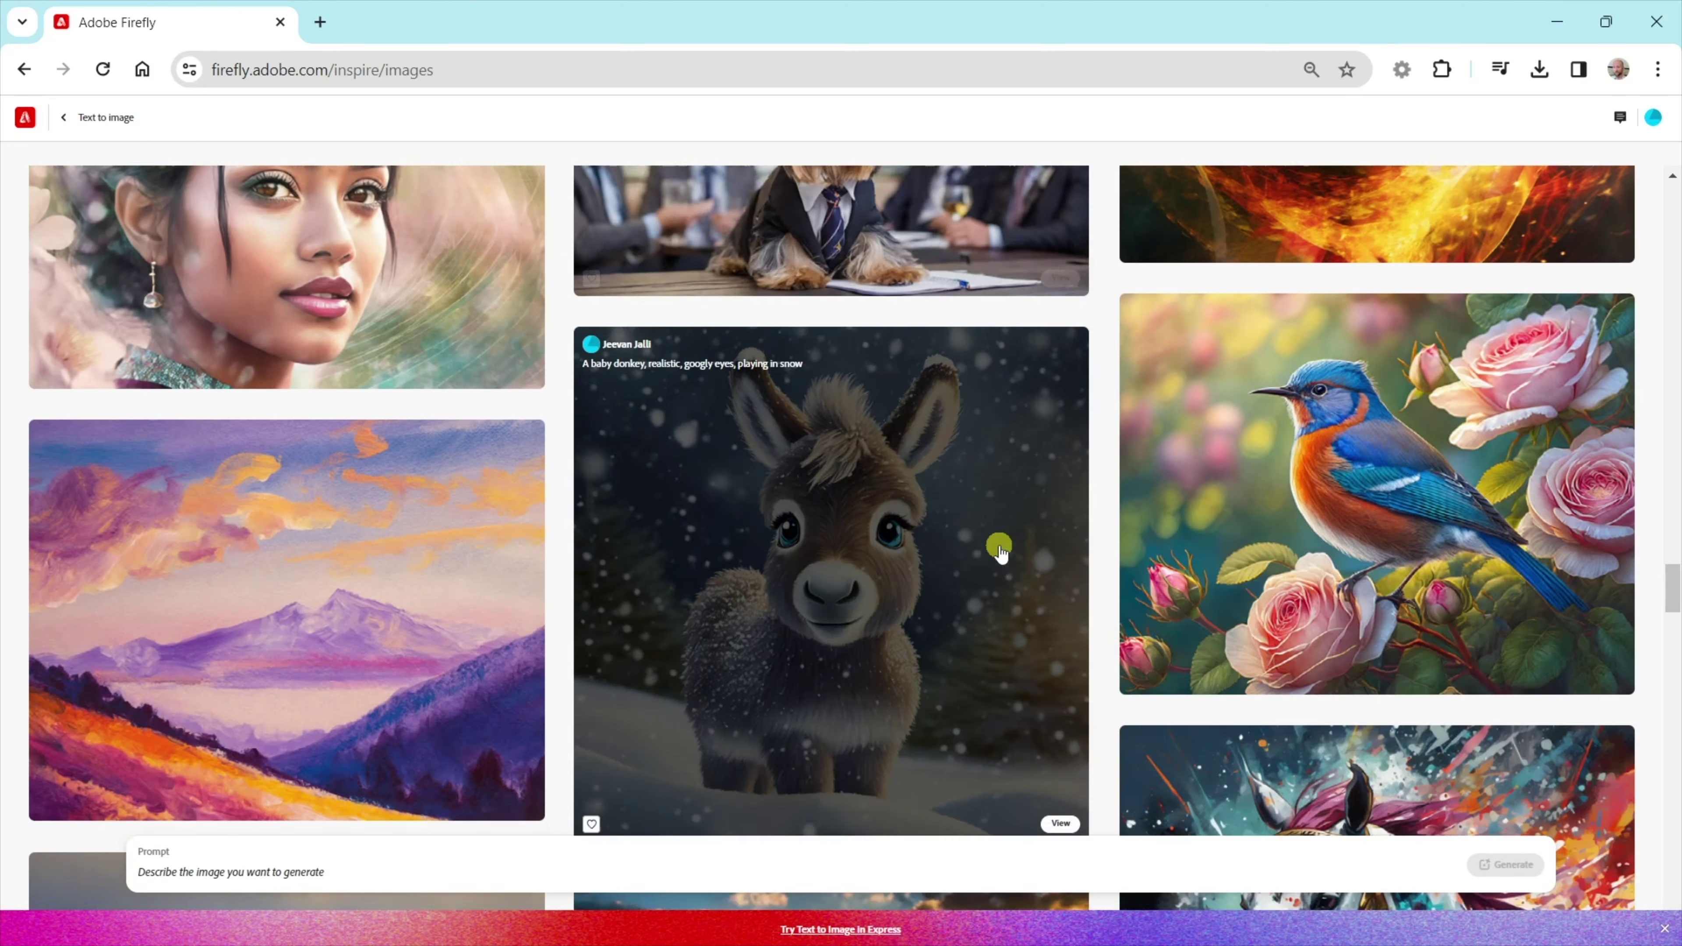
scroll(1000, 552, "down", 15)
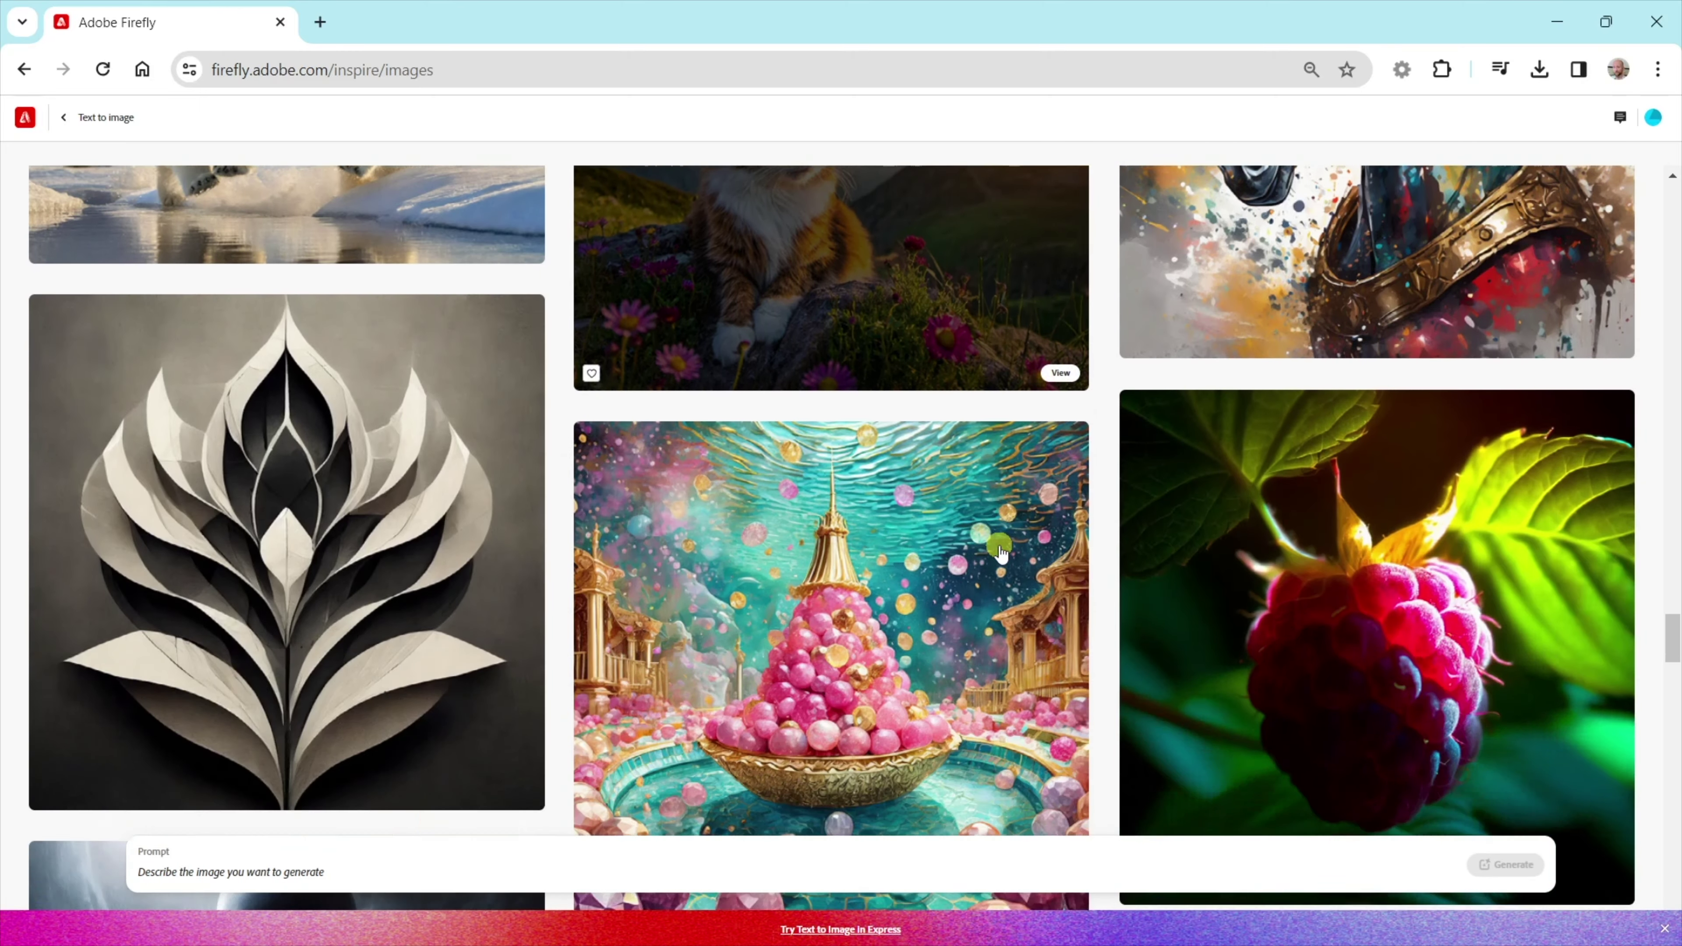
scroll(1000, 552, "down", 10)
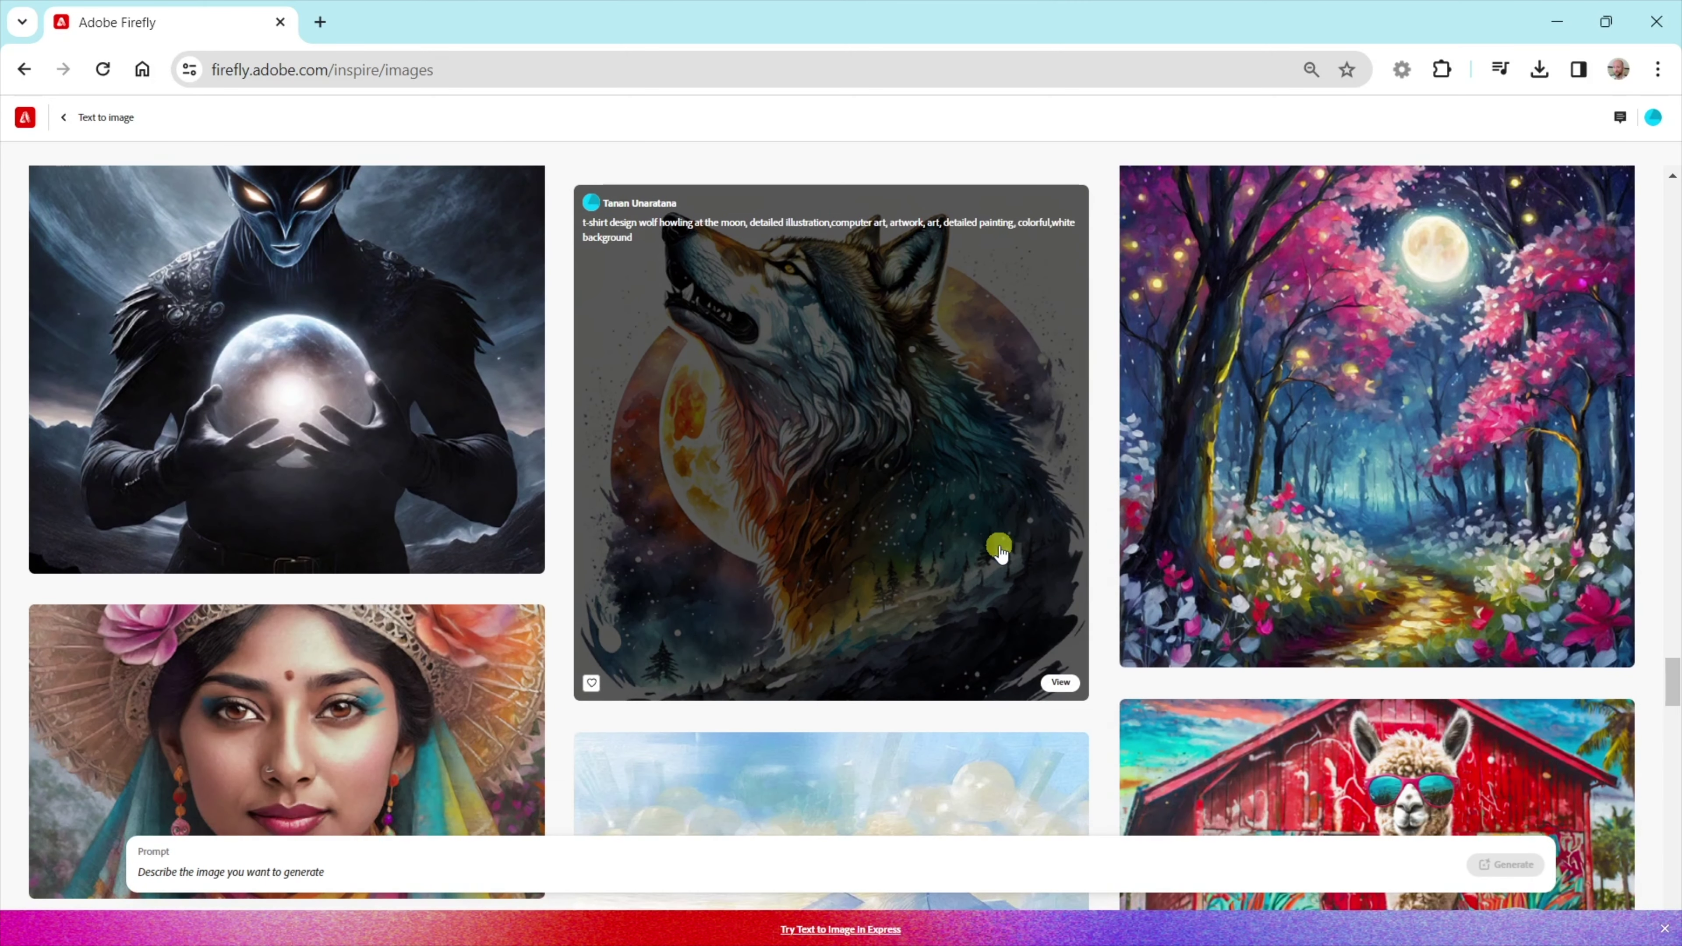
scroll(1000, 552, "down", 5)
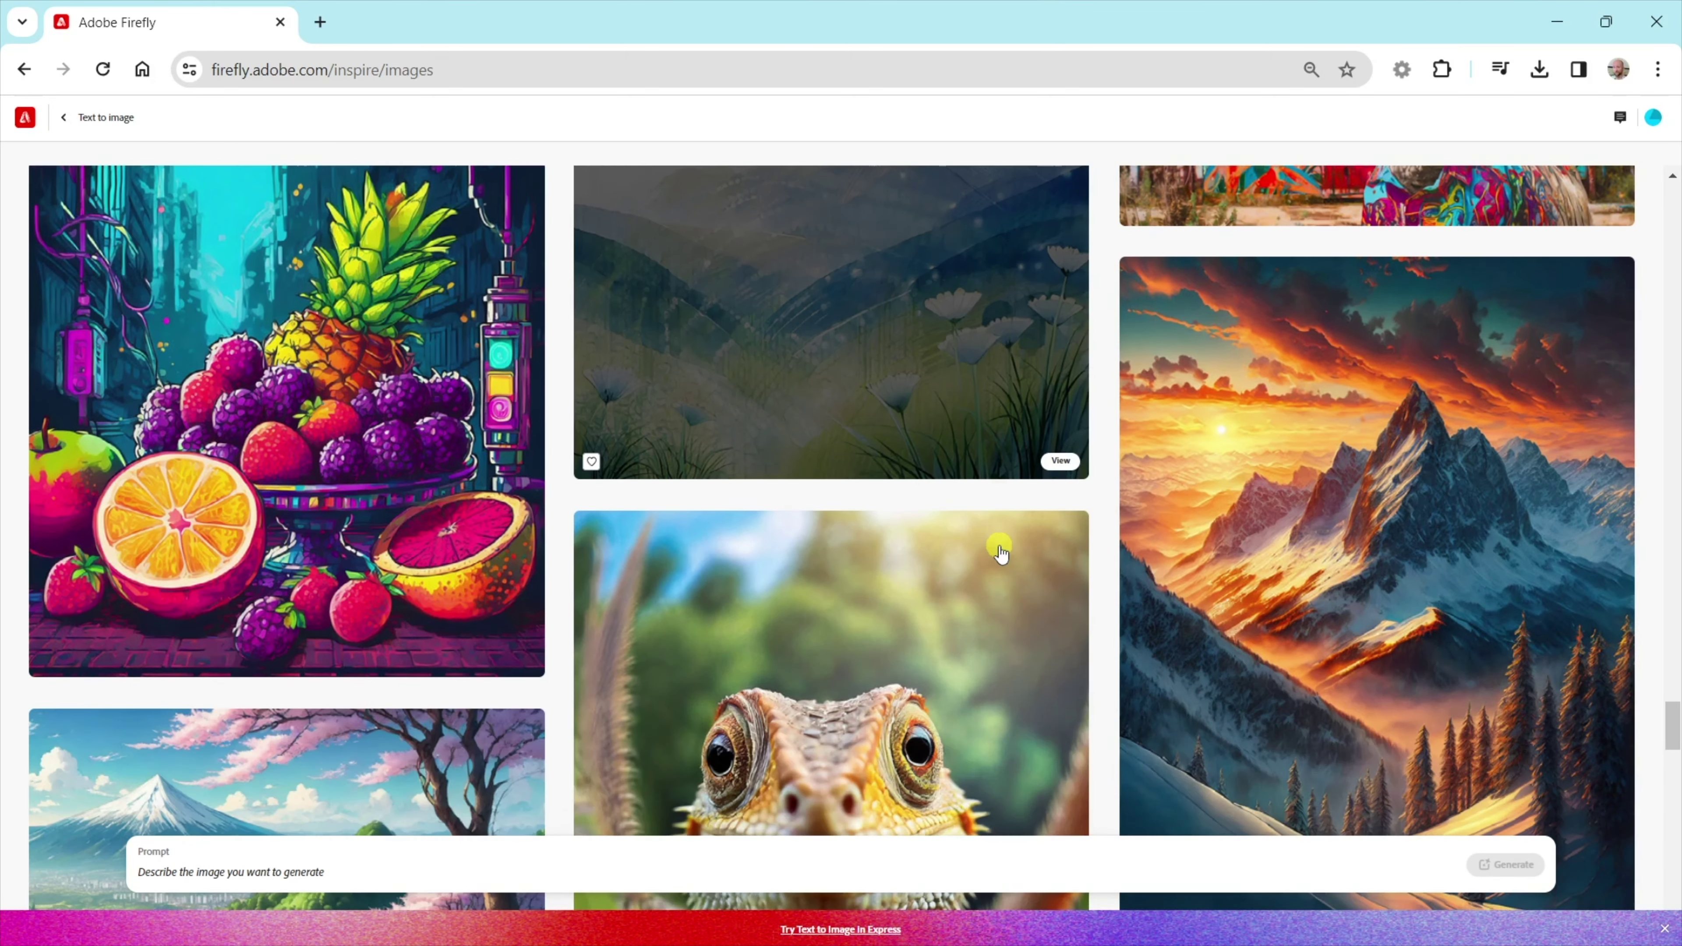
Open the gallery image of the llama in sunglasses, replace "a red barn" with "an office building" in its prompt, and generate new images.
scroll(1163, 563, "up", 8)
left_click(1331, 563)
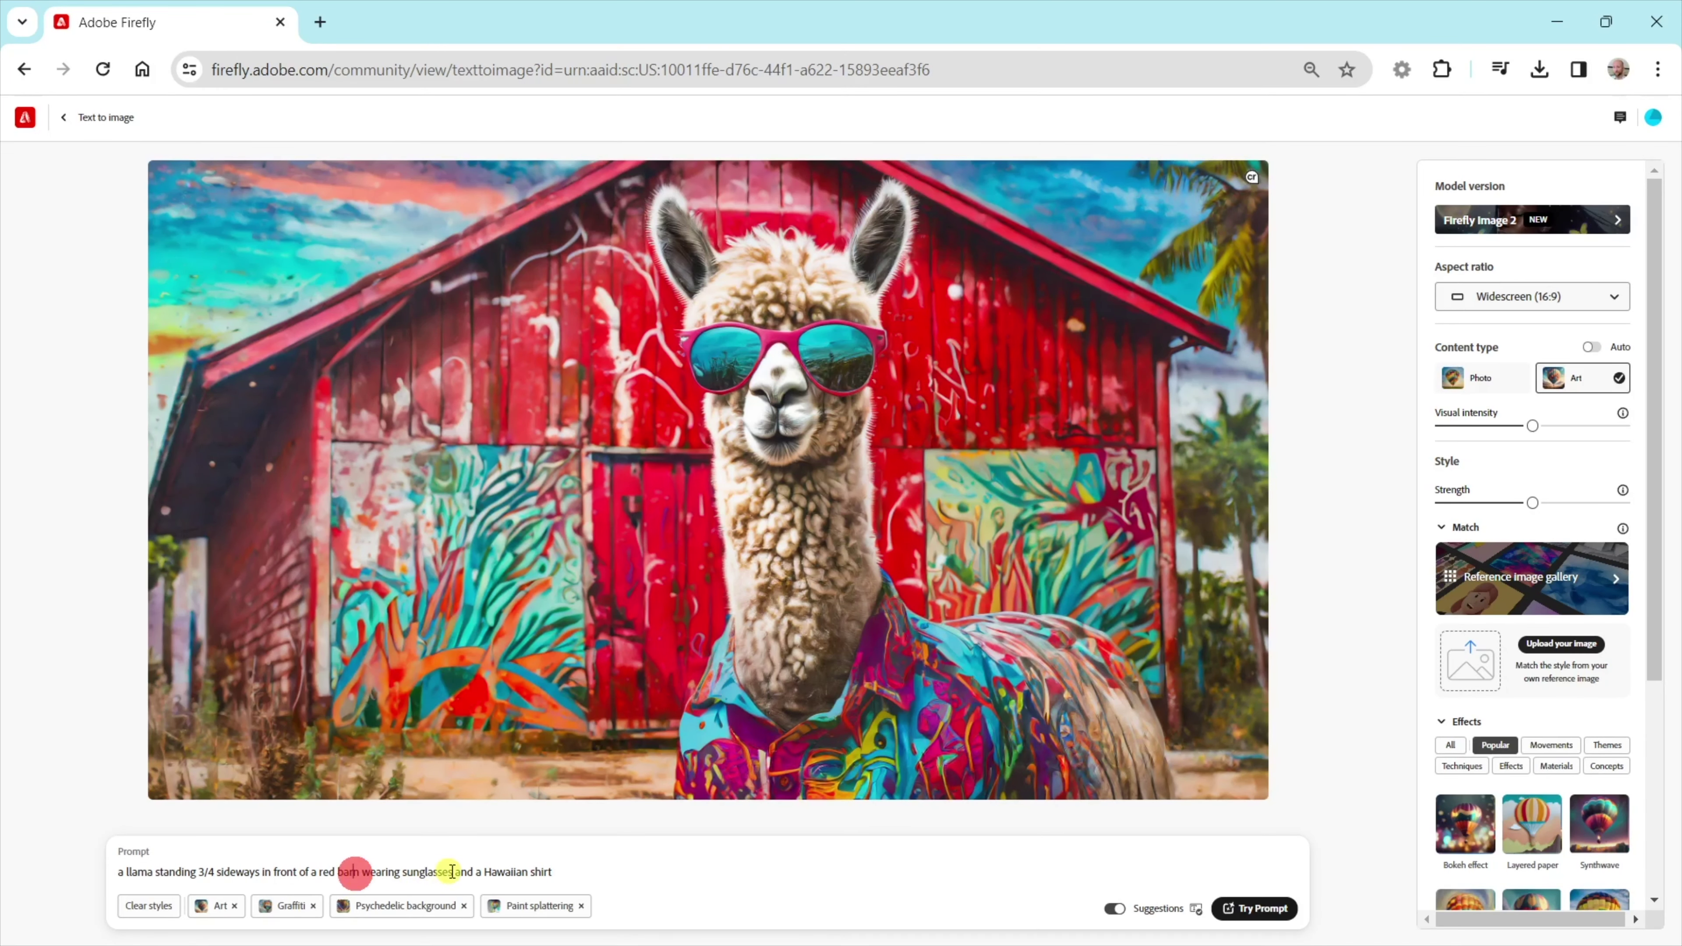
key("BackSpace")
key("BackSpace")
key("BackSpace")
key("BackSpace")
key("BackSpace")
key("BackSpace")
key("BackSpace")
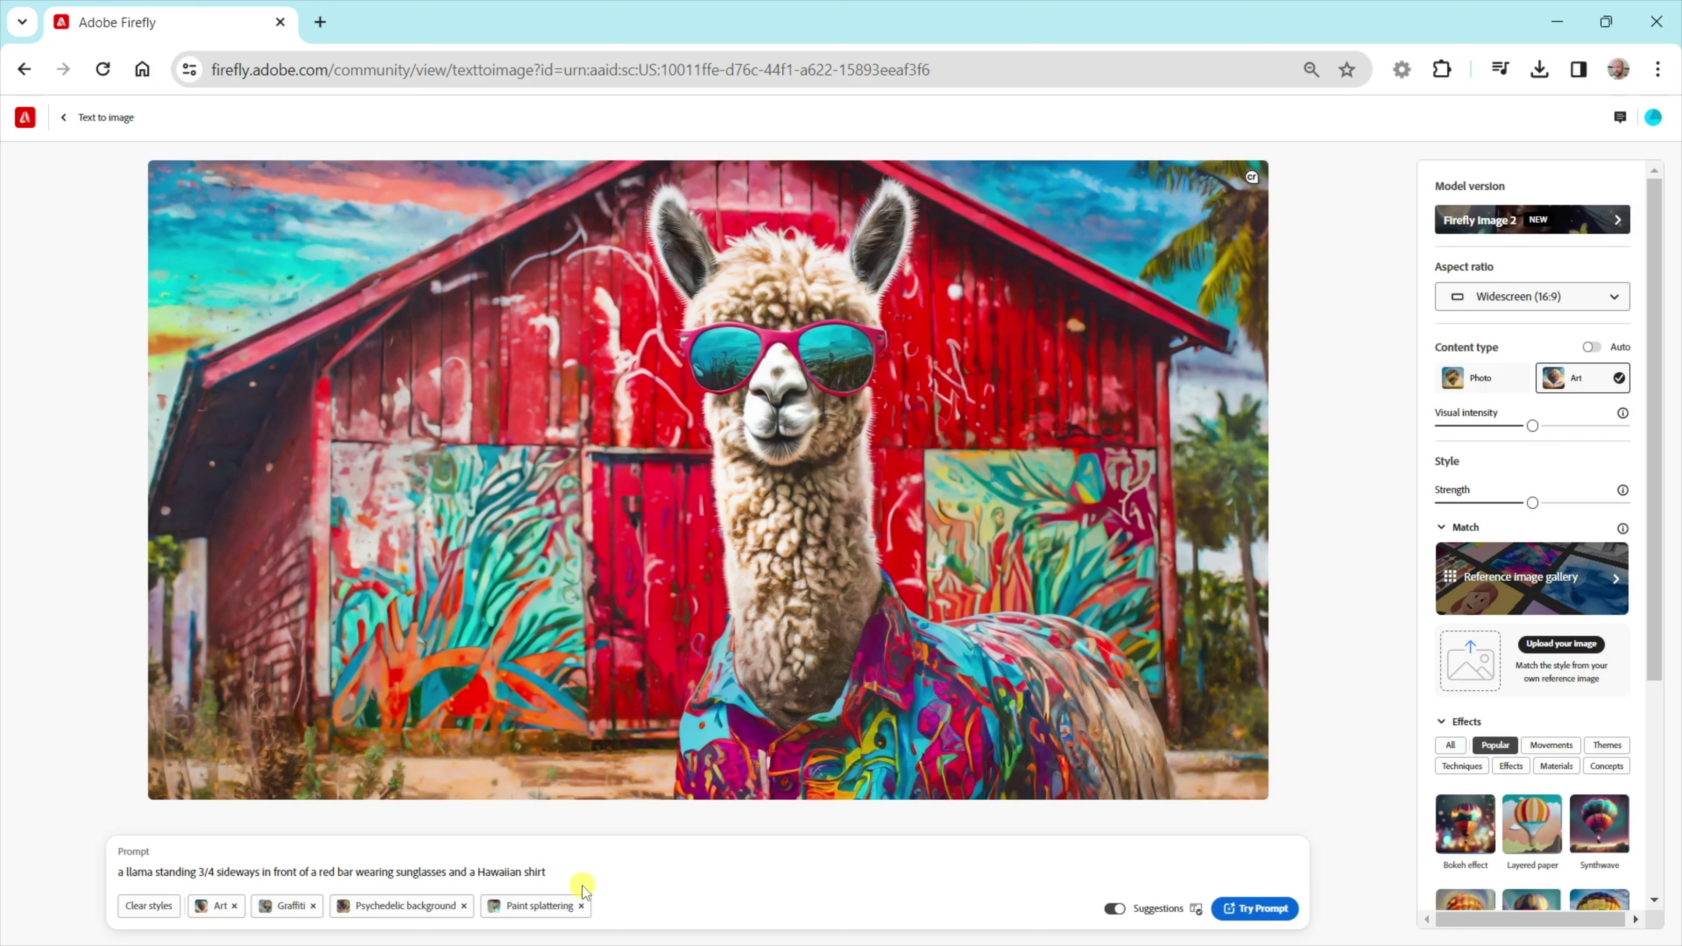
key("BackSpace")
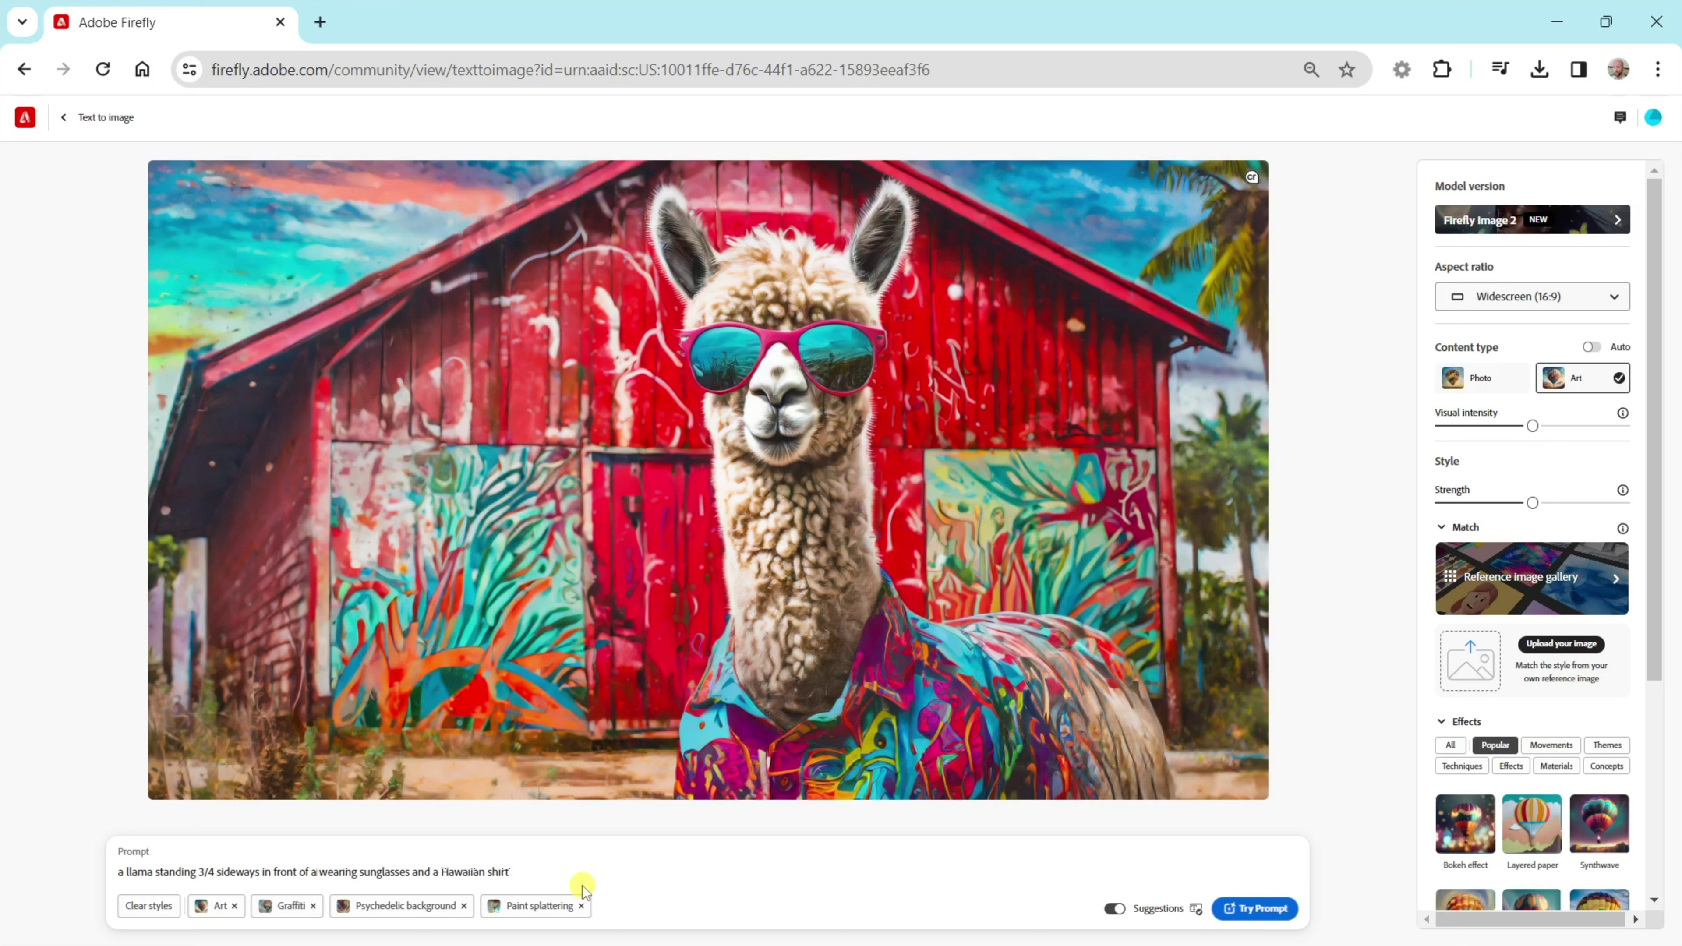
type("n office")
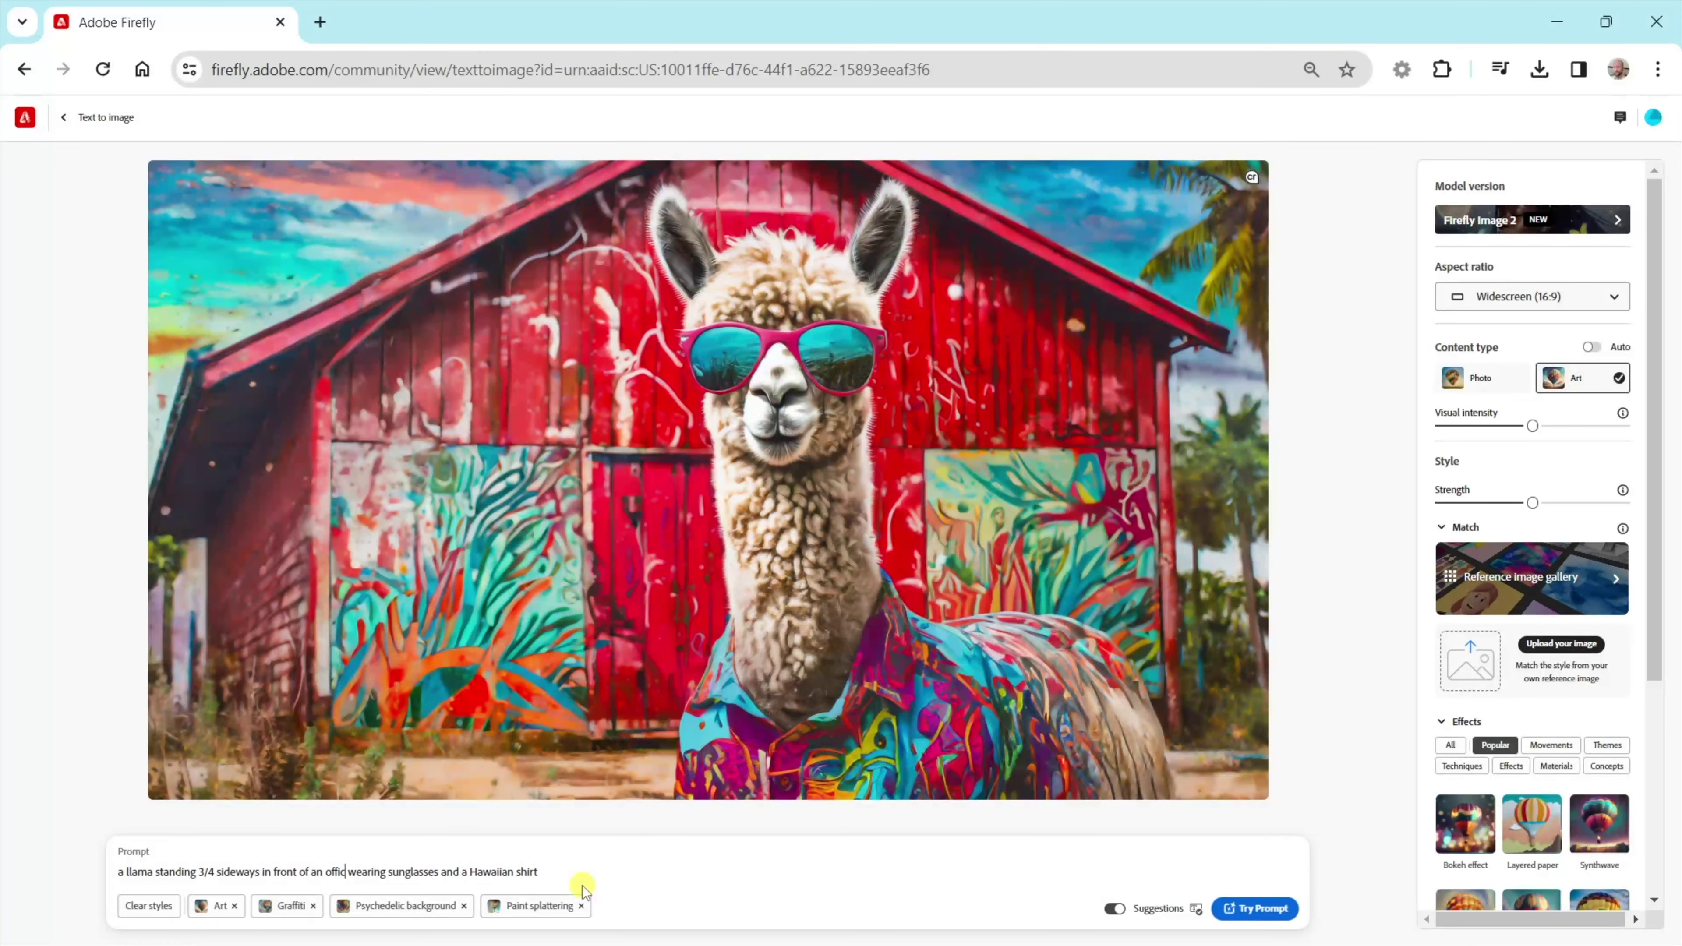
type(" building")
key("Return")
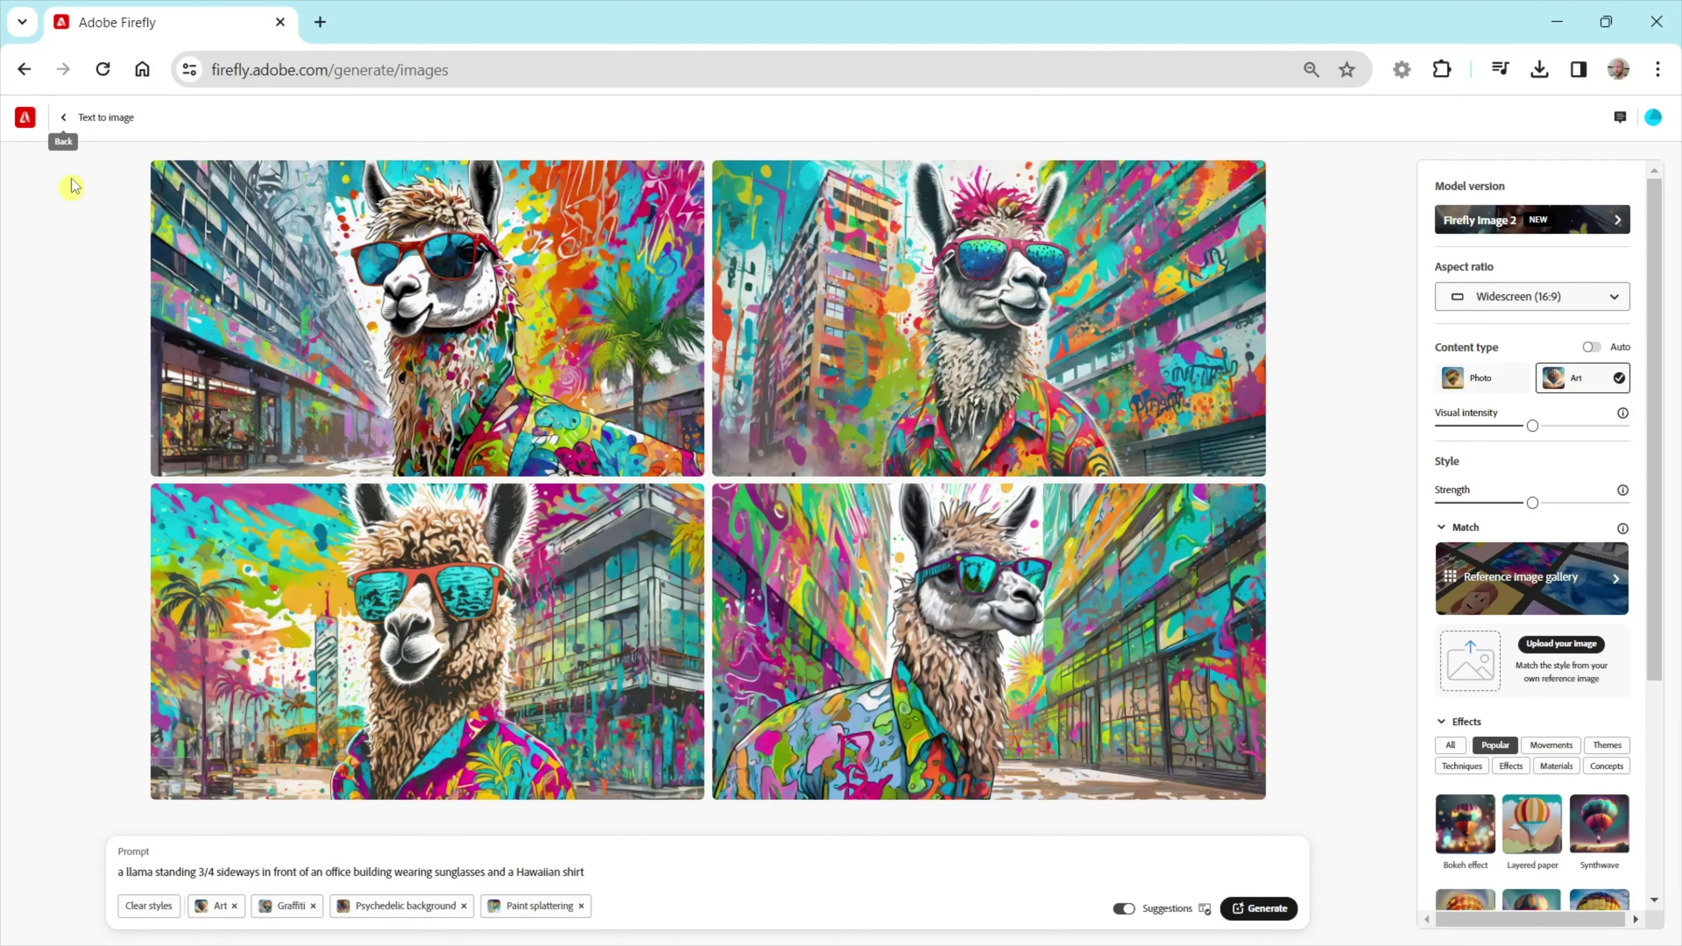
Replace the whole llama prompt with "a giraffe sitting on a directors chair on a movie set holding a megaphone".
left_click_drag(608, 876, 51, 858)
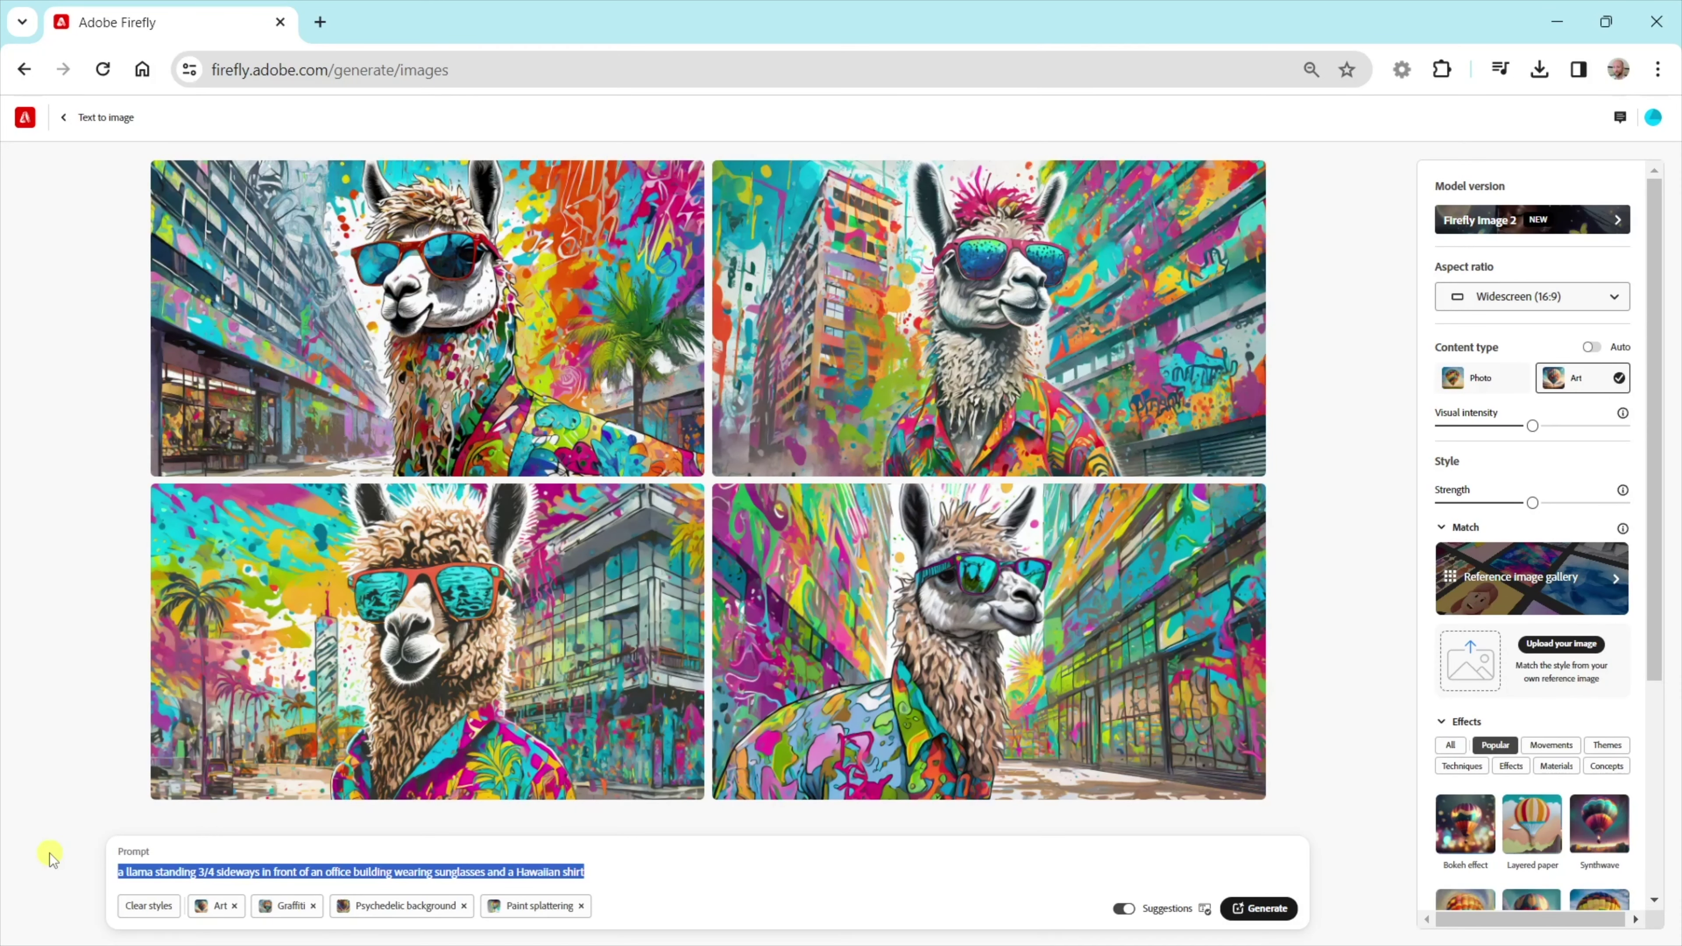
type("a gl")
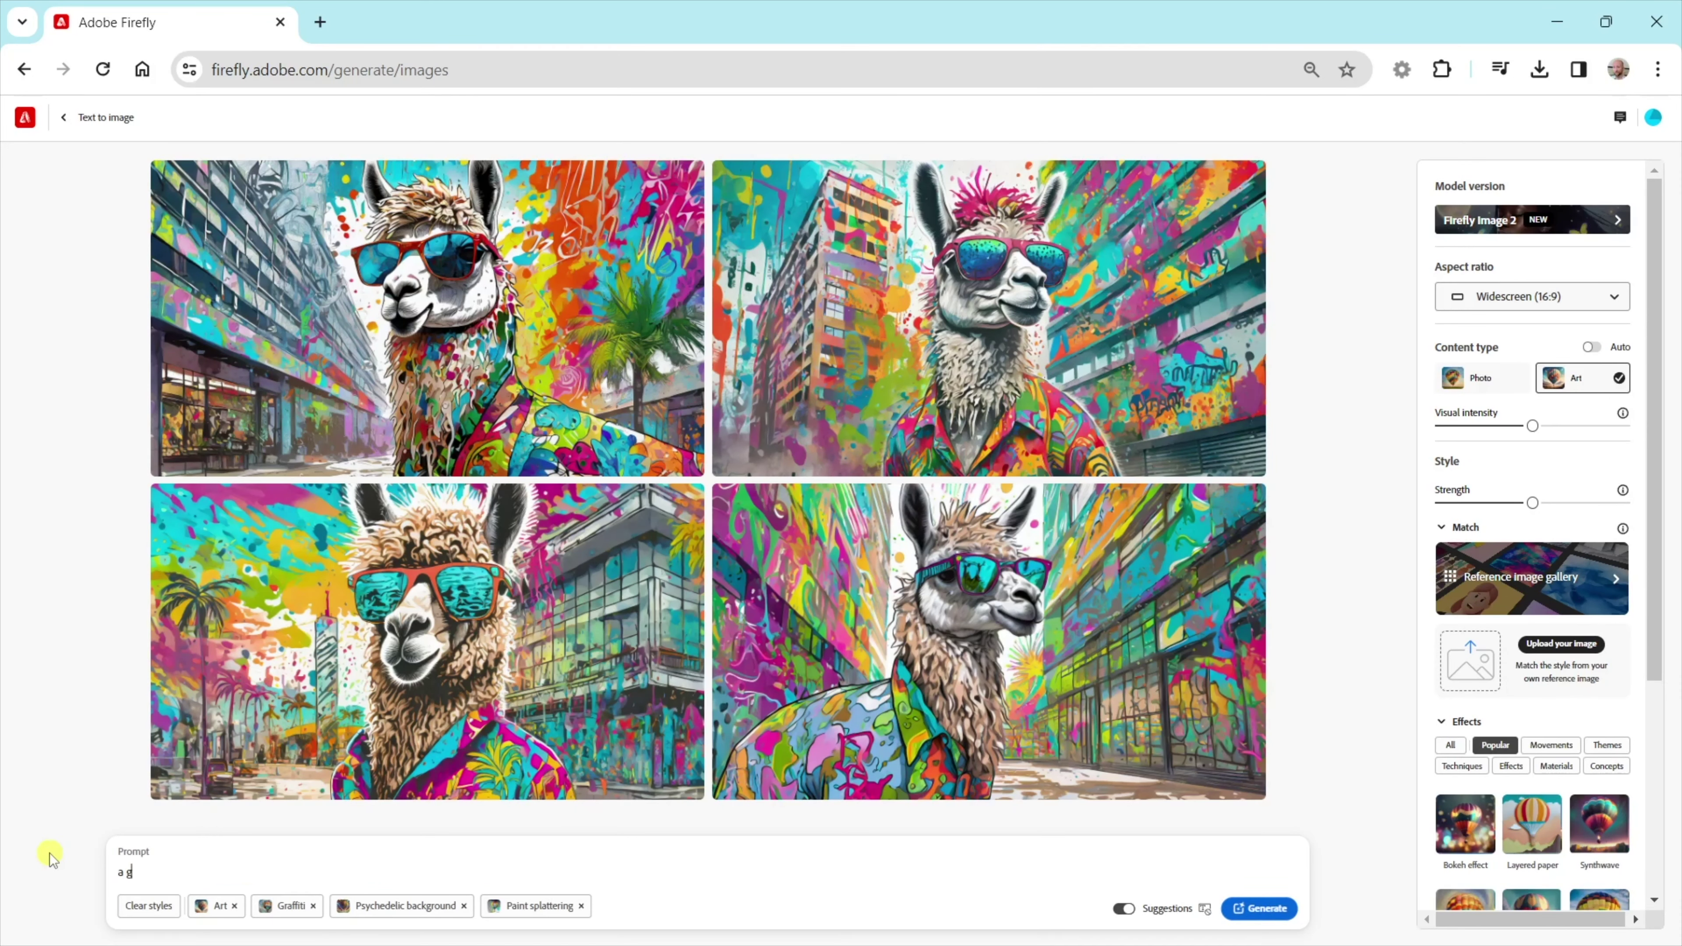
type("raffe sitting on a dir")
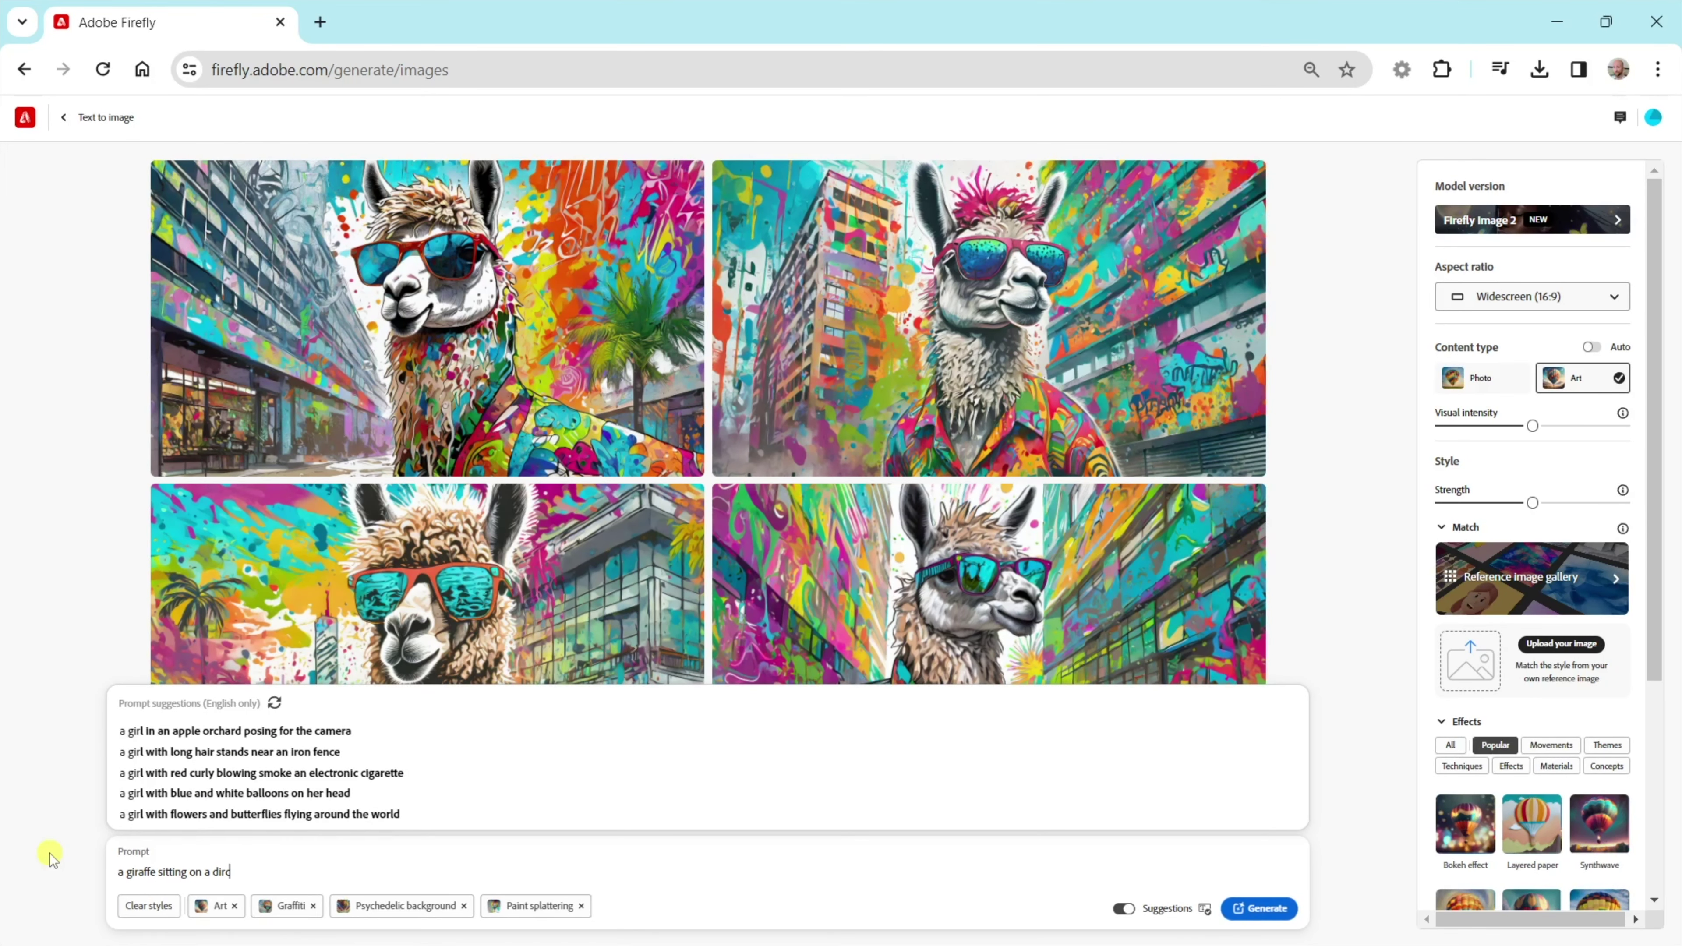
type("ectors chari")
key("BackSpace")
key("BackSpace")
type("ir on a movie set with a ")
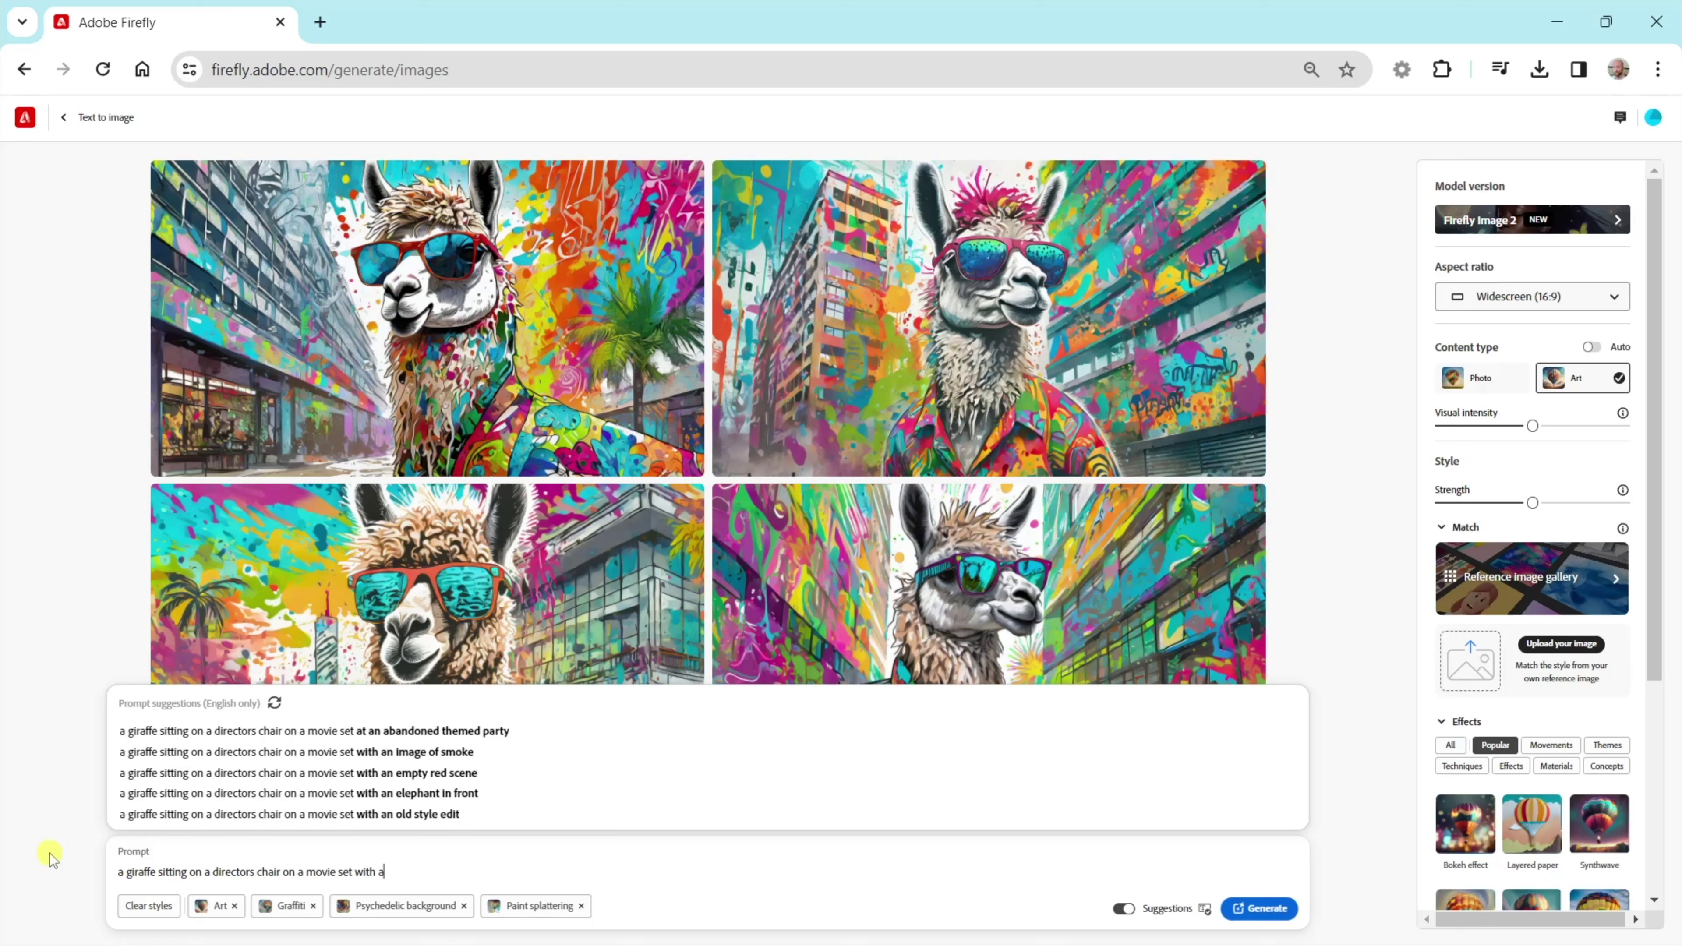
type("megaphon")
key("Left")
key("Left")
key("Left")
key("Left")
key("Left")
key("Left")
key("Left")
key("Left")
key("Left")
key("Left")
key("Left")
key("BackSpace")
key("BackSpace")
key("BackSpace")
key("BackSpace")
type("holding a megaphone")
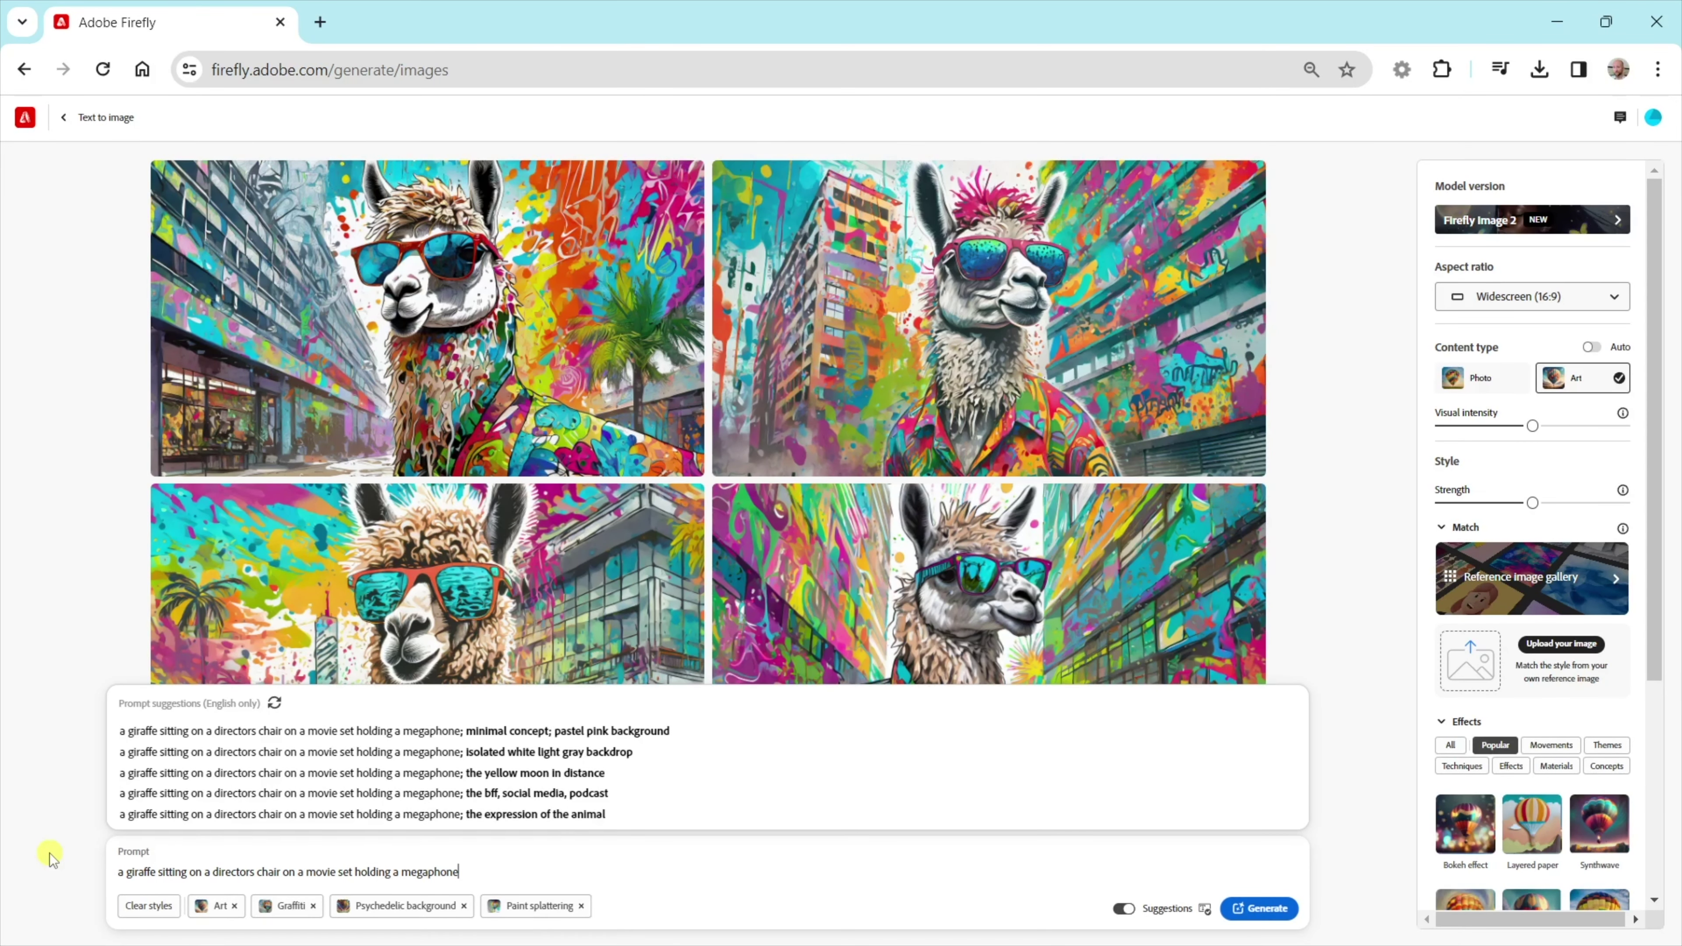
Add "and wearing a baseball cap" to the end of the giraffe prompt and generate the images.
type(" and wearing a ba")
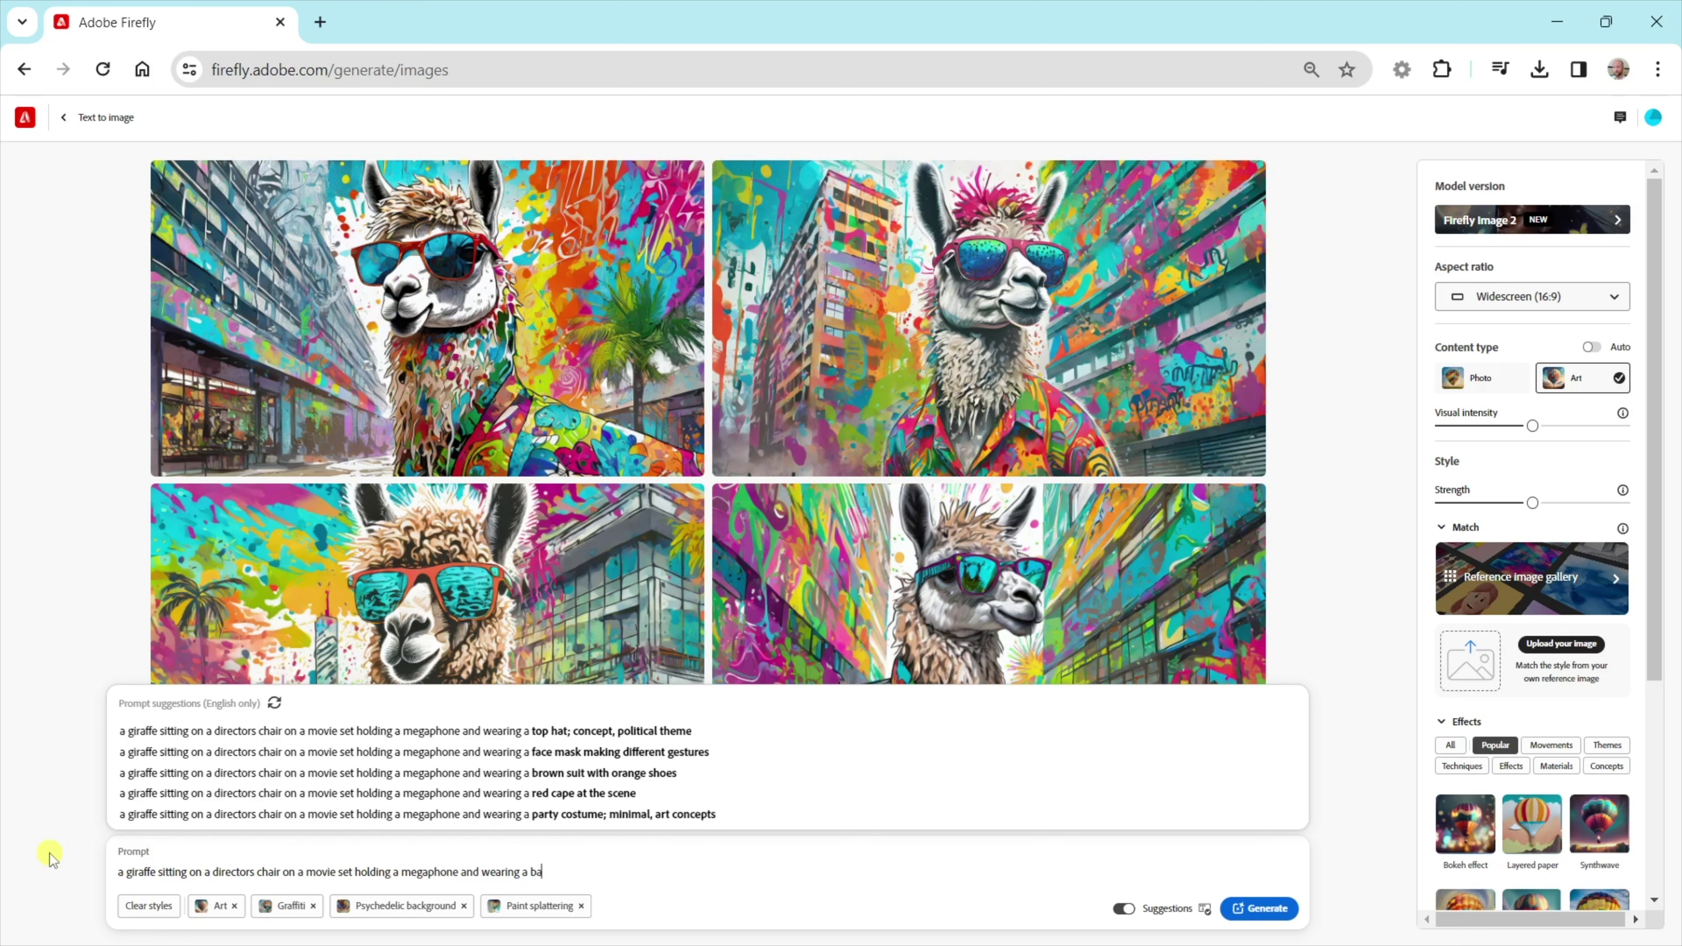
type("seball cap")
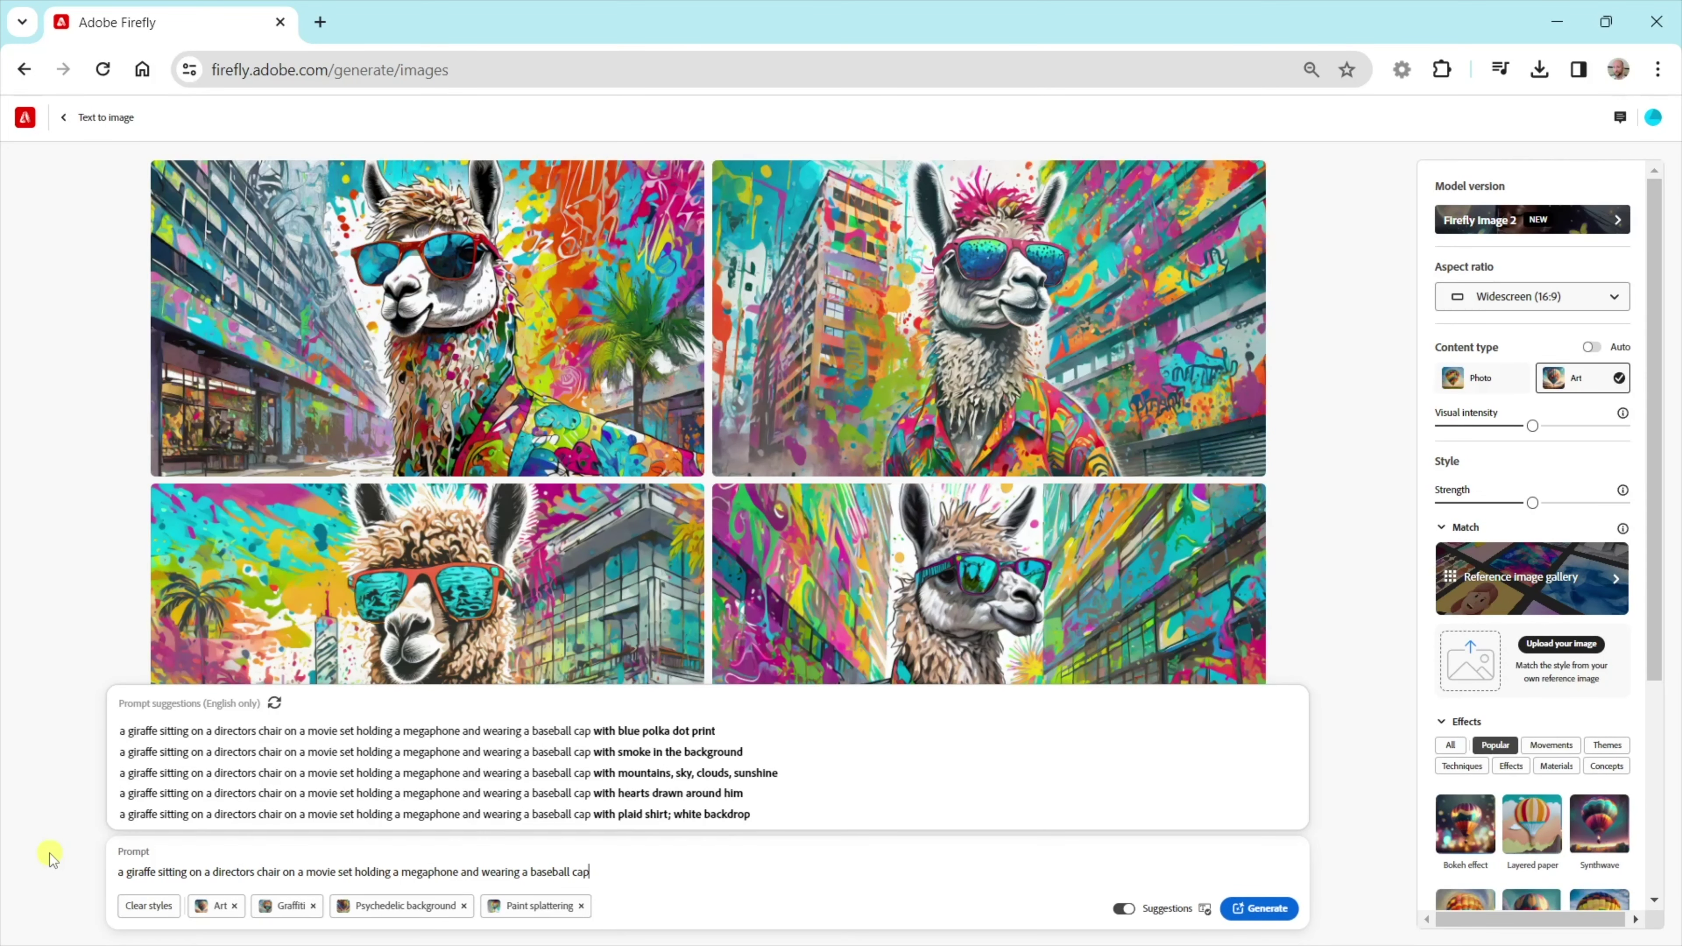
key("Return")
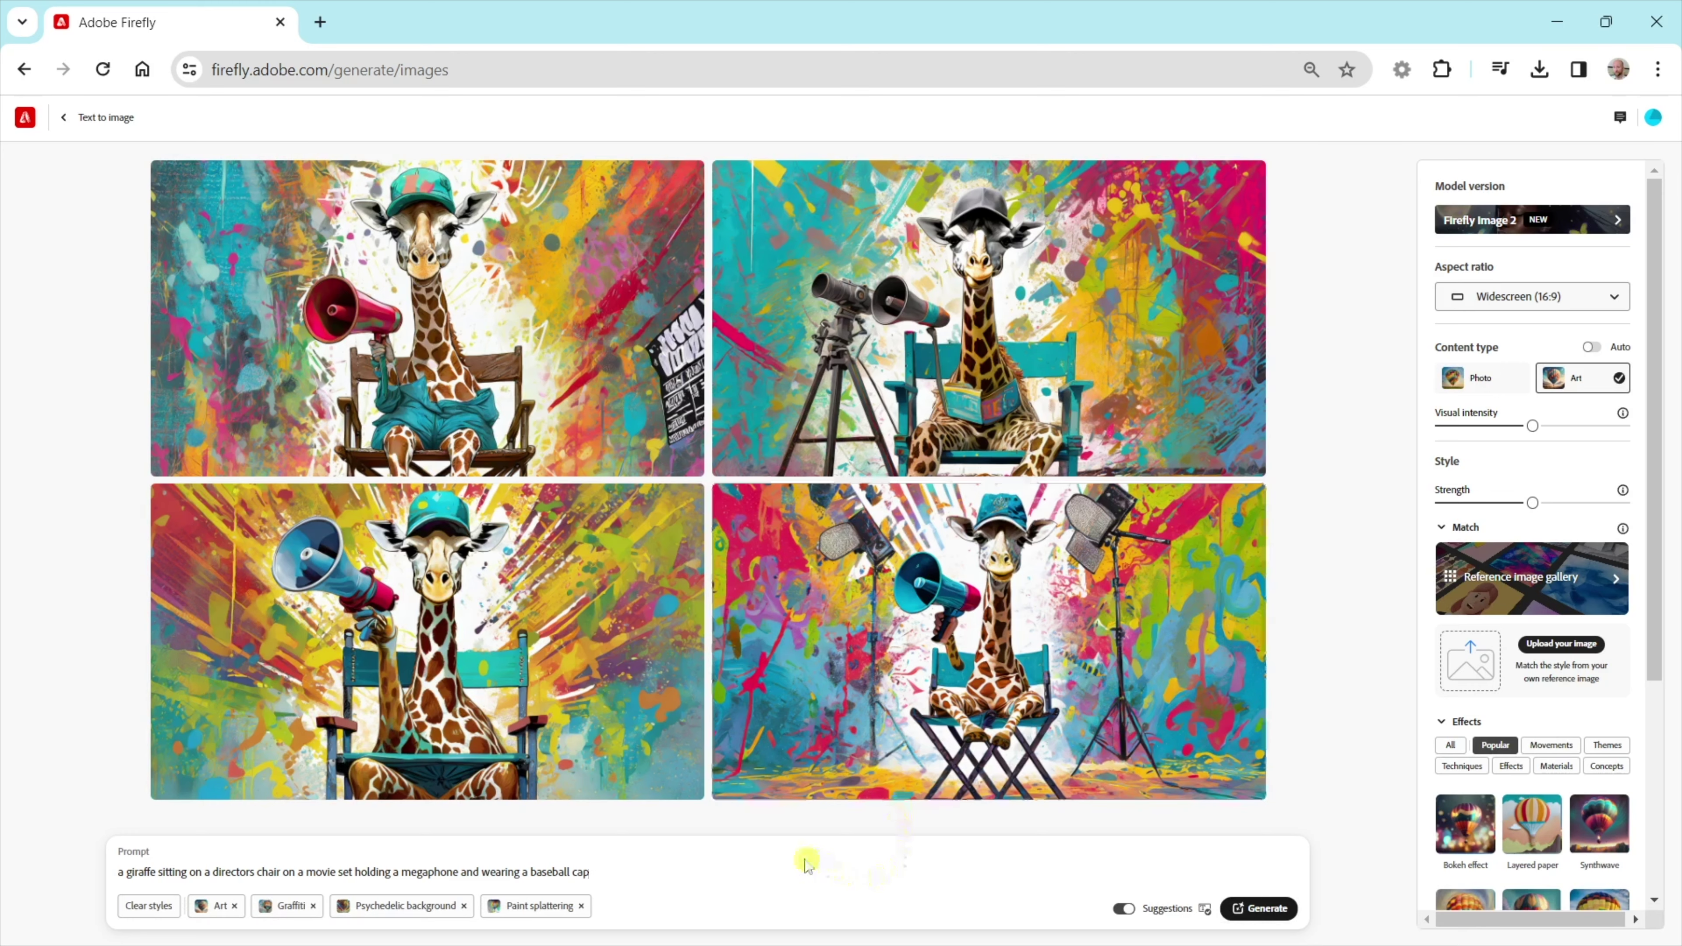
Insert "photo realistic" before "giraffe" in the prompt and generate the images again.
left_click(764, 866)
left_click(130, 873)
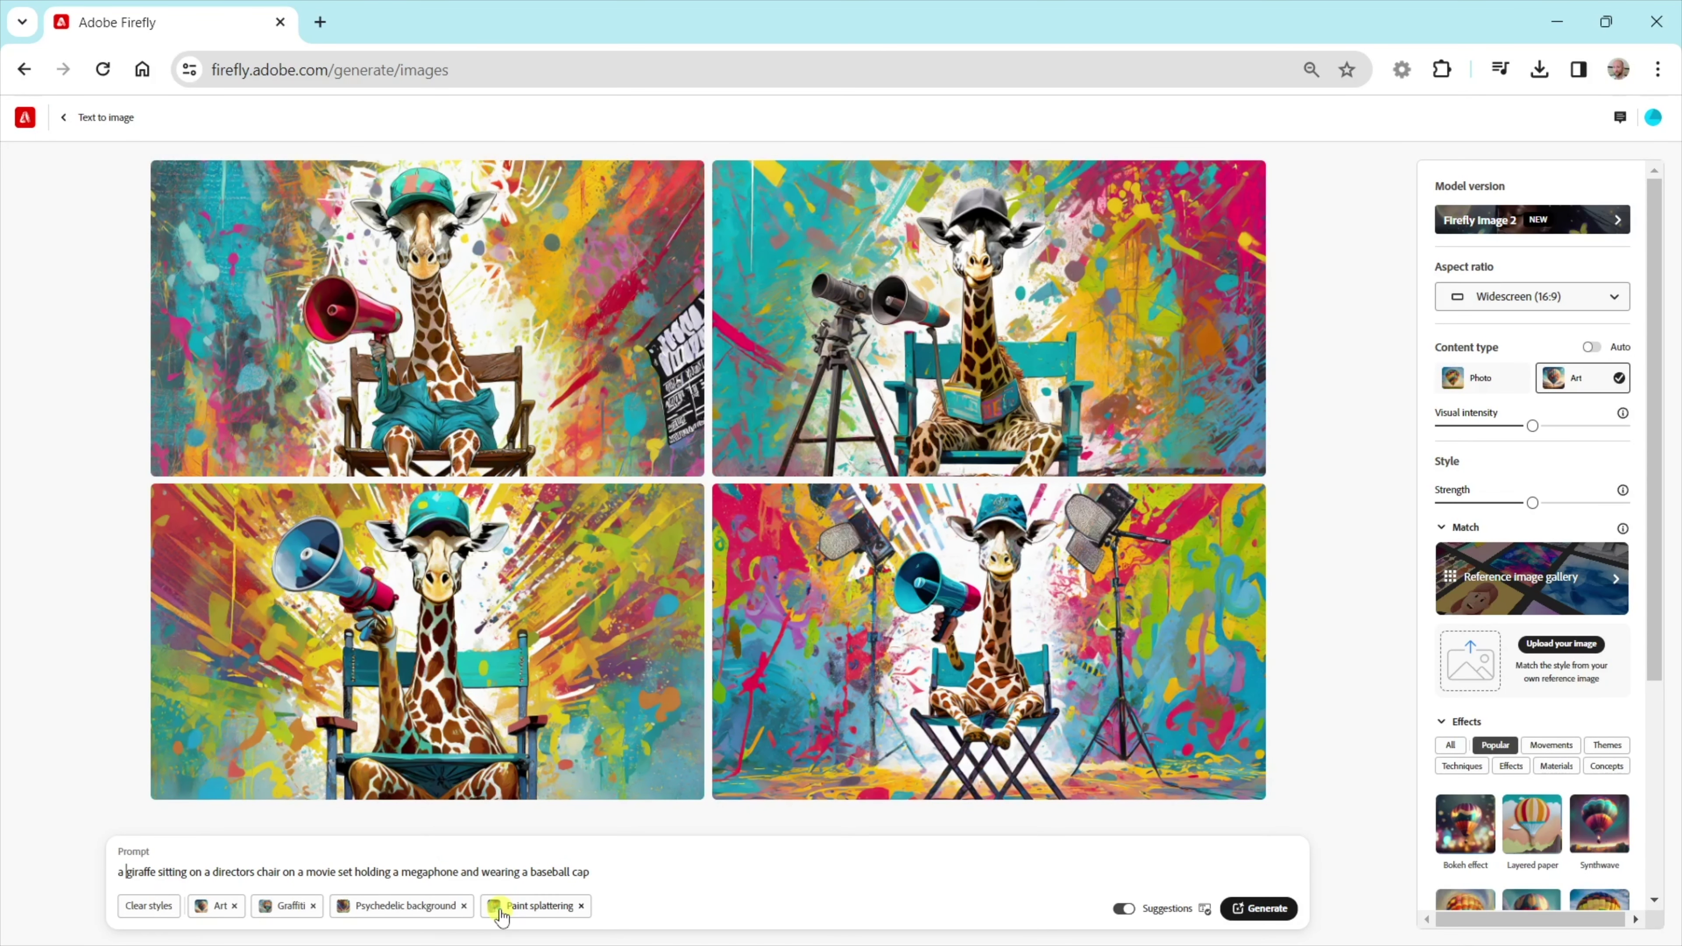
type("photo real")
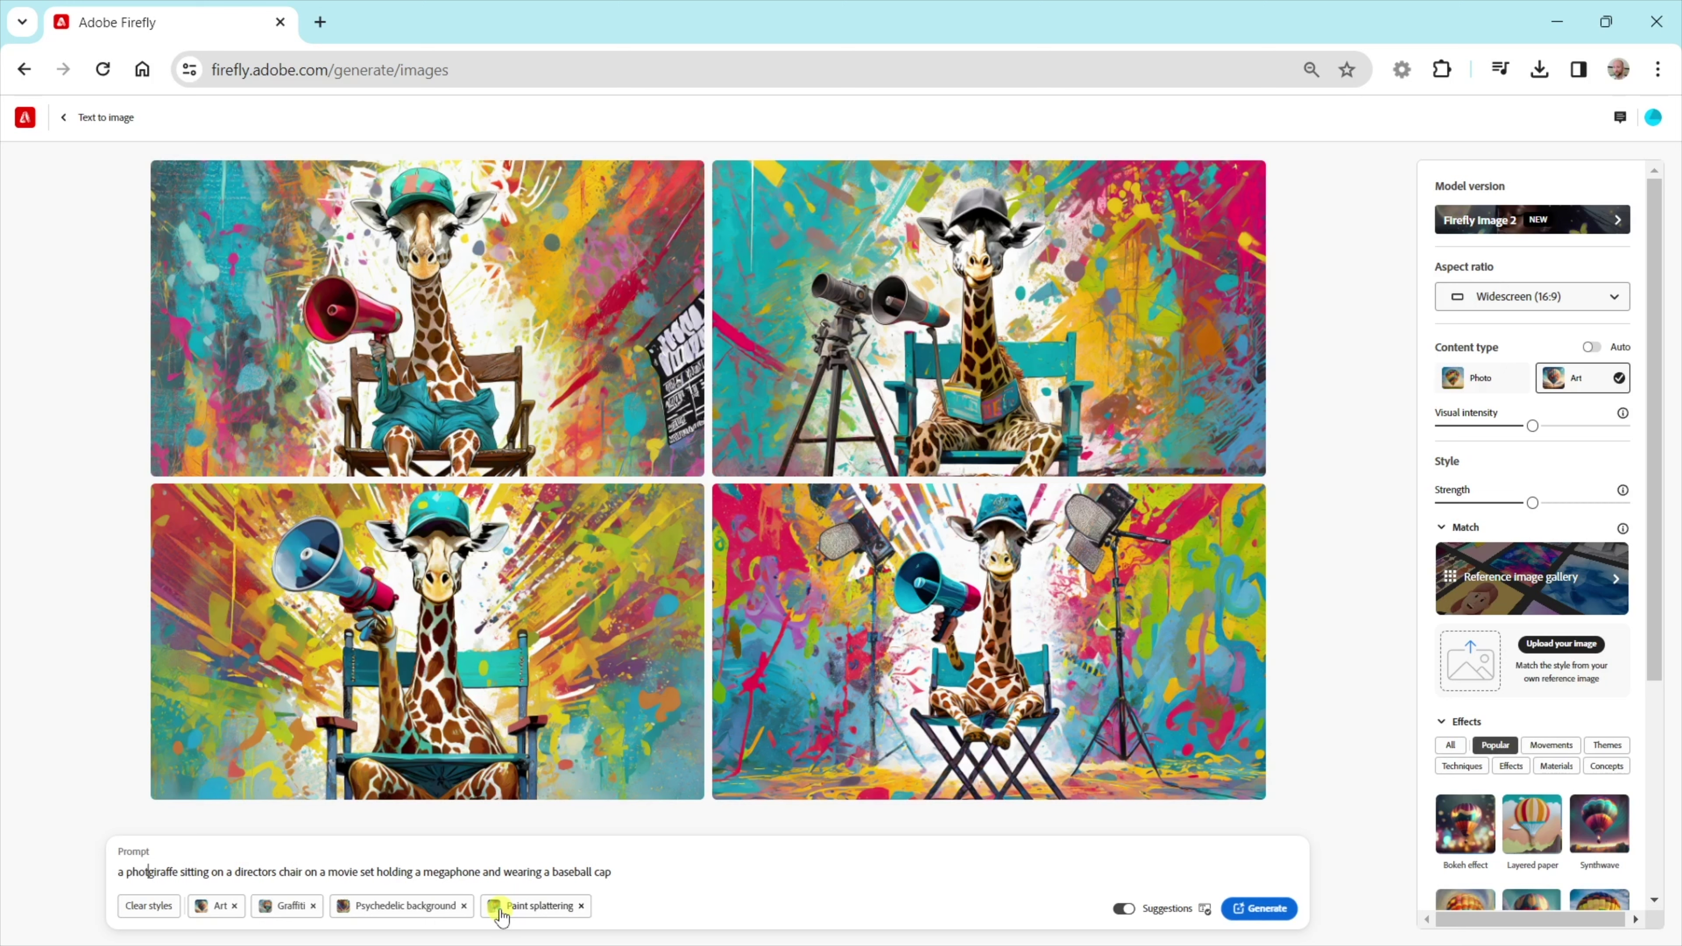
type("istic")
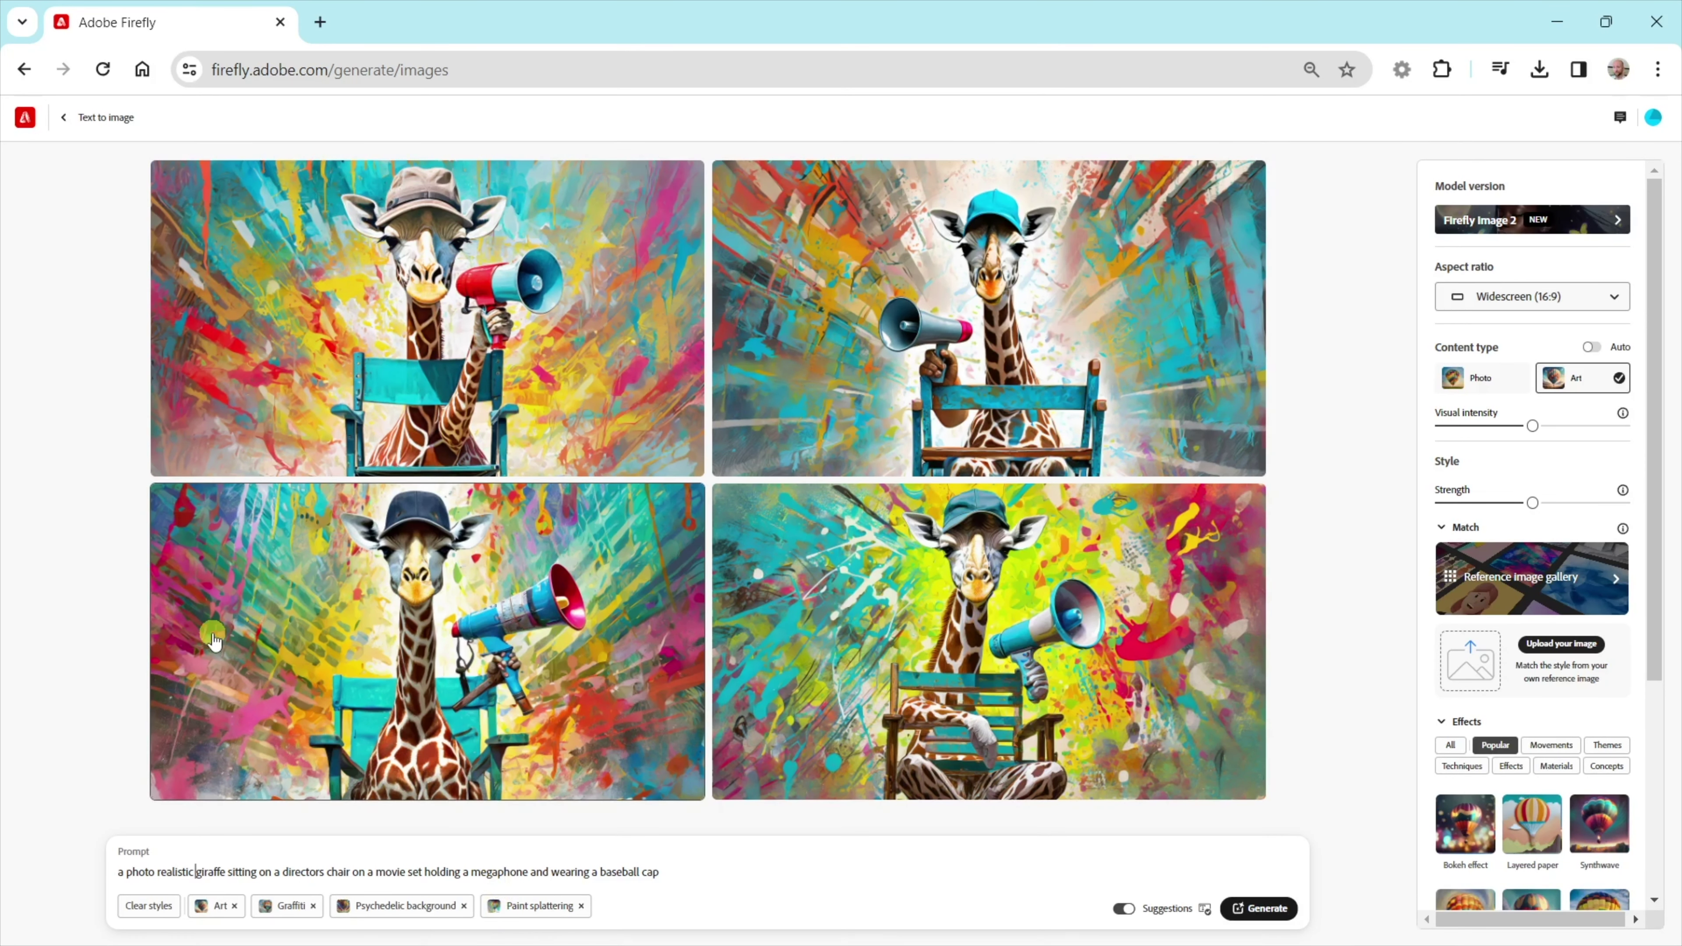
Leave Text to image for the Firefly home page and open Text effects.
left_click(64, 118)
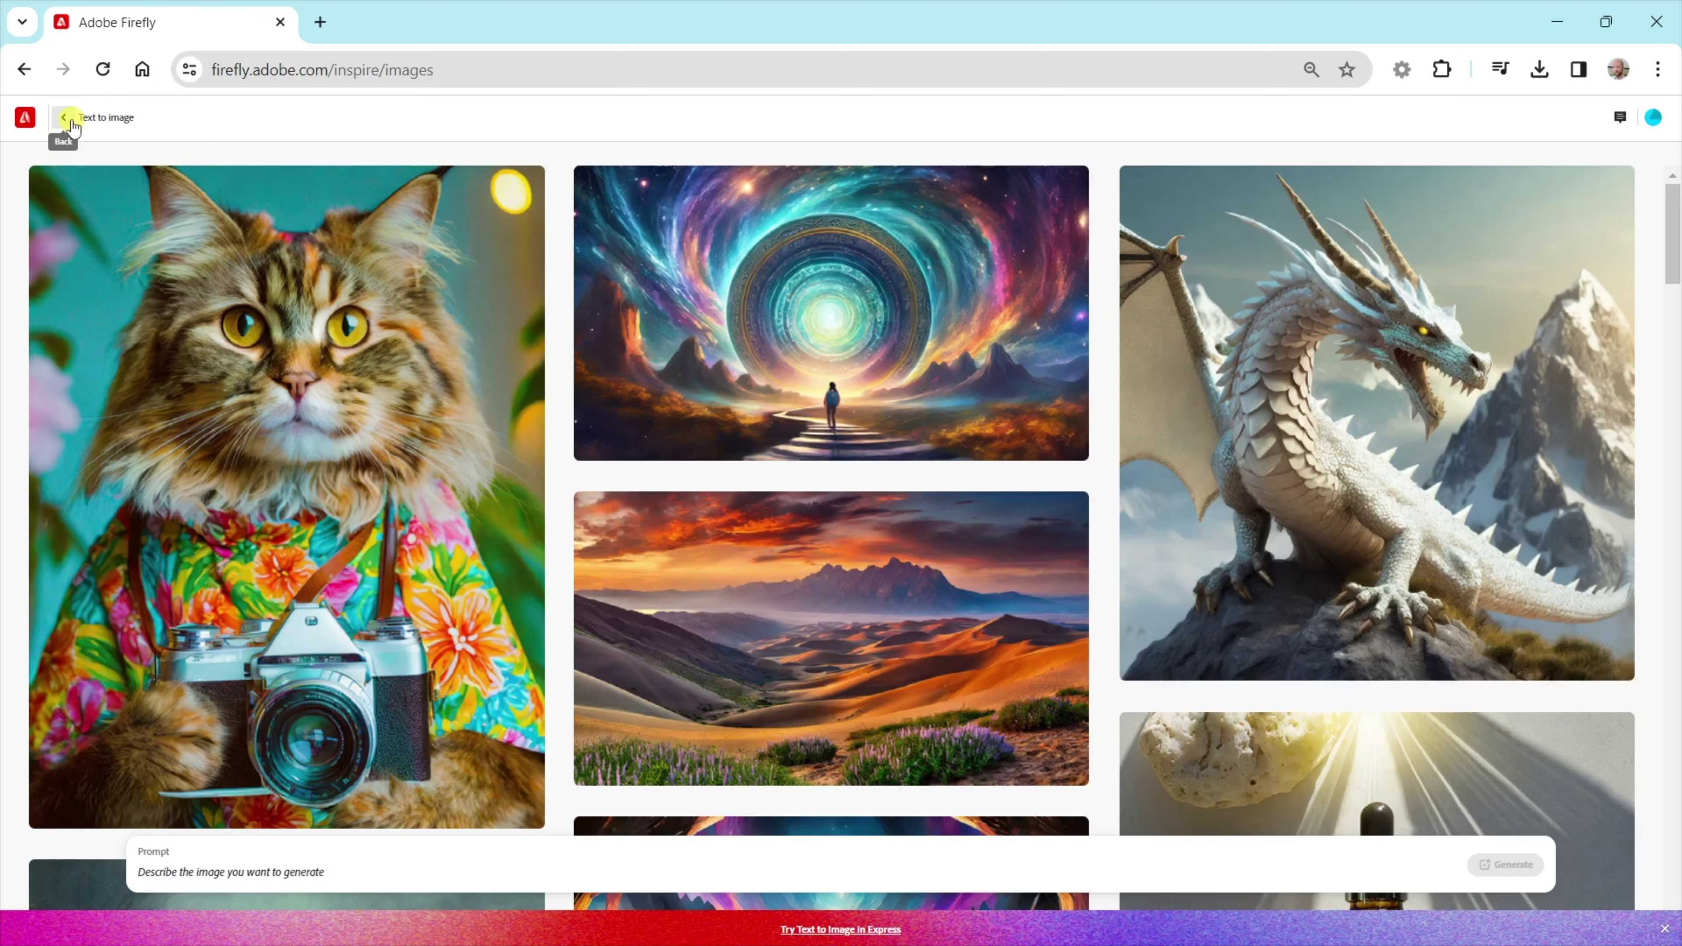
left_click(26, 126)
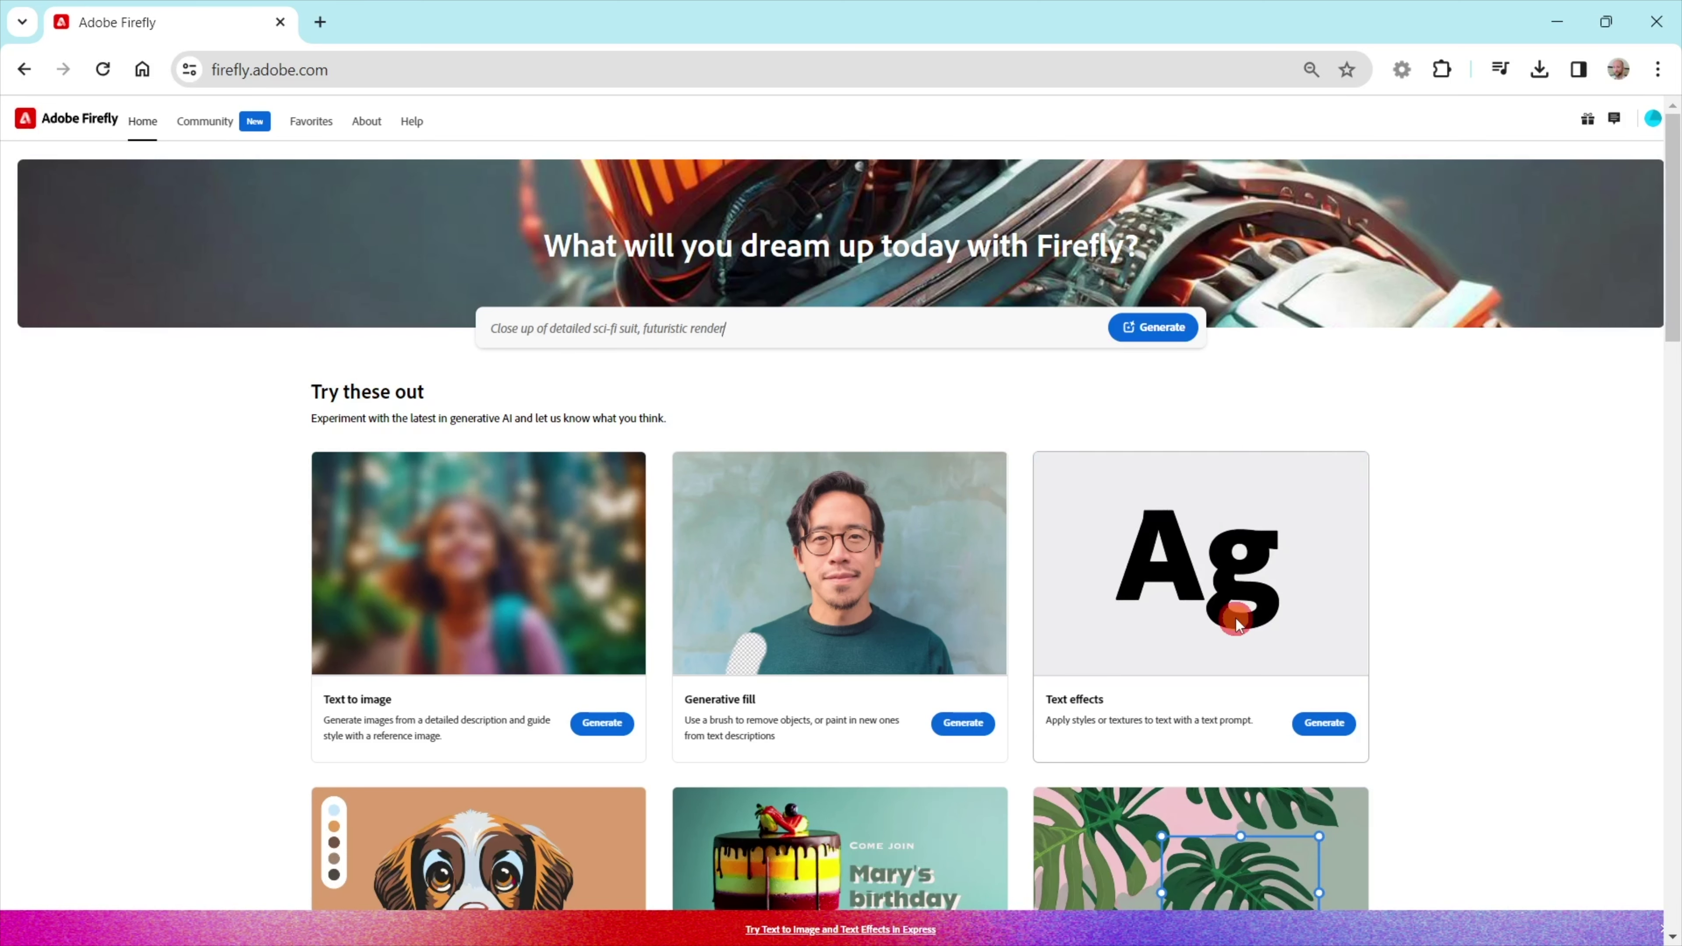
left_click(1237, 623)
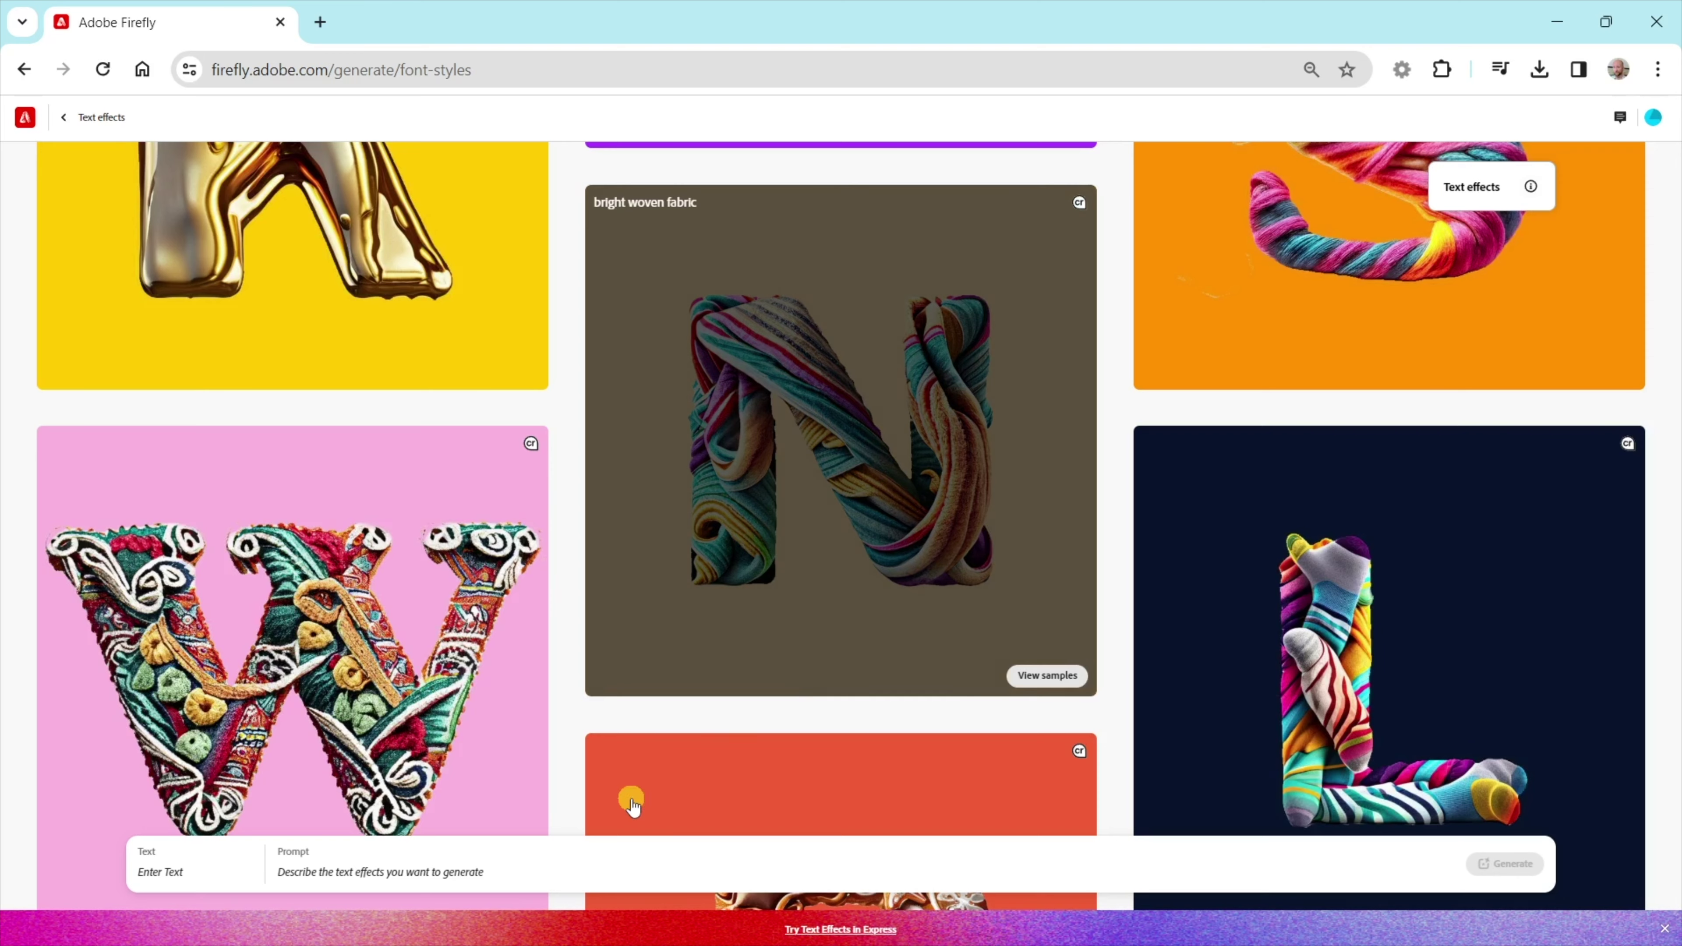
Generate a text effect for the word "Traditional" with the prompt "william morris style".
left_click(470, 878)
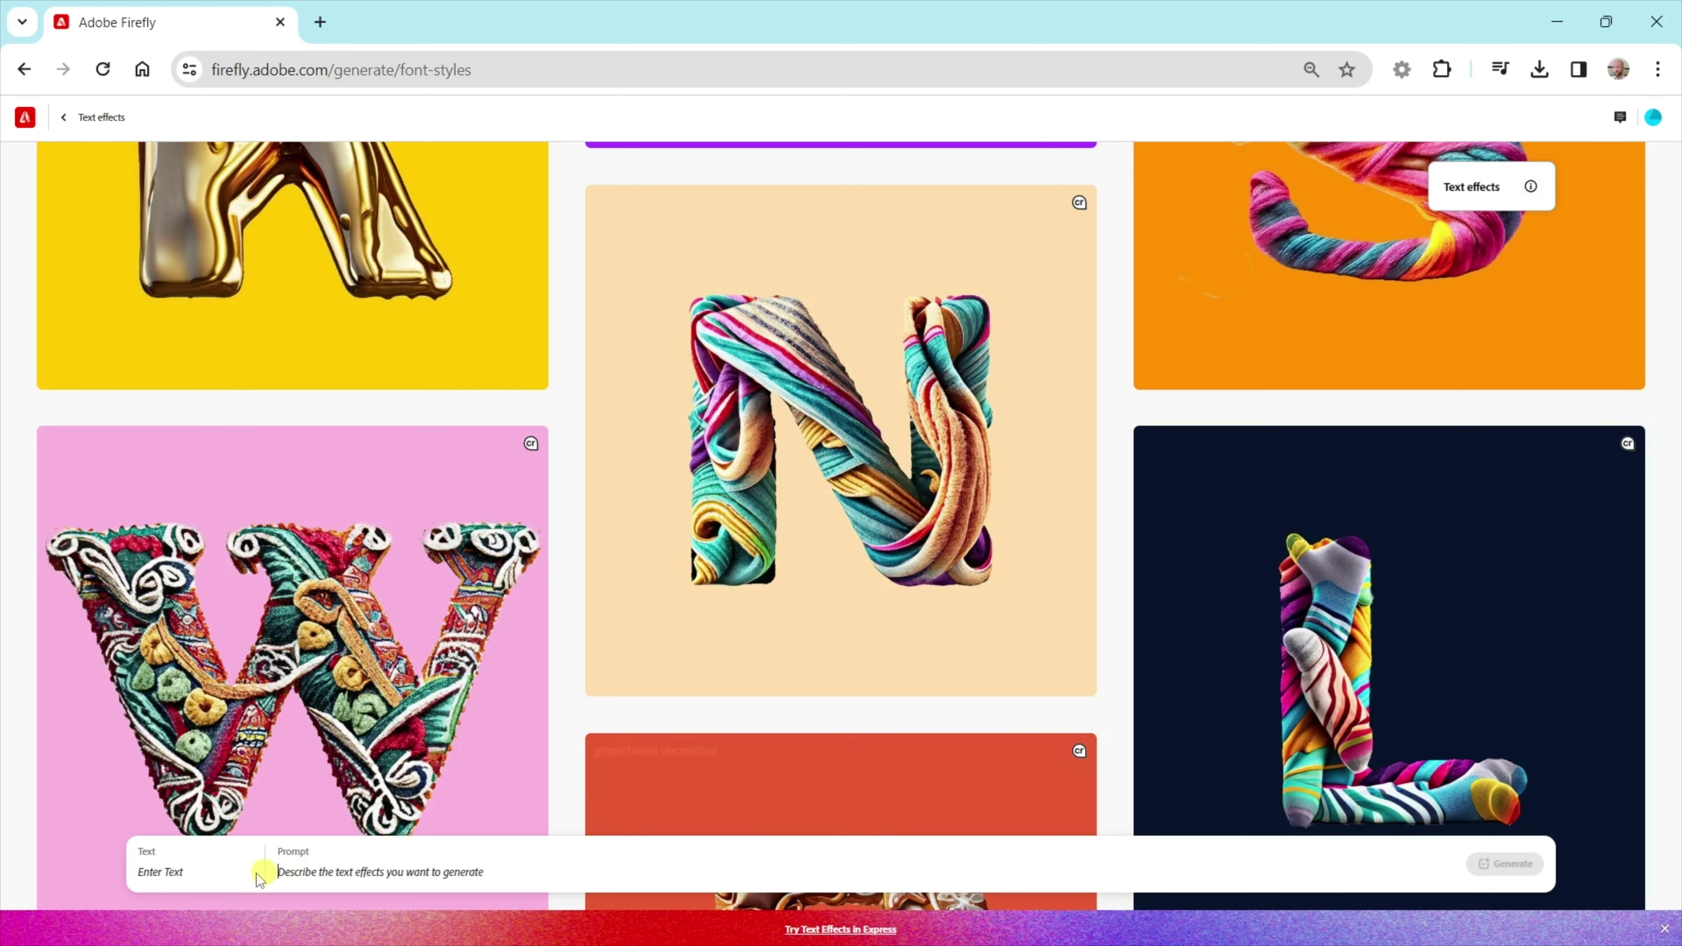
left_click(217, 881)
left_click(145, 868)
type("Tra")
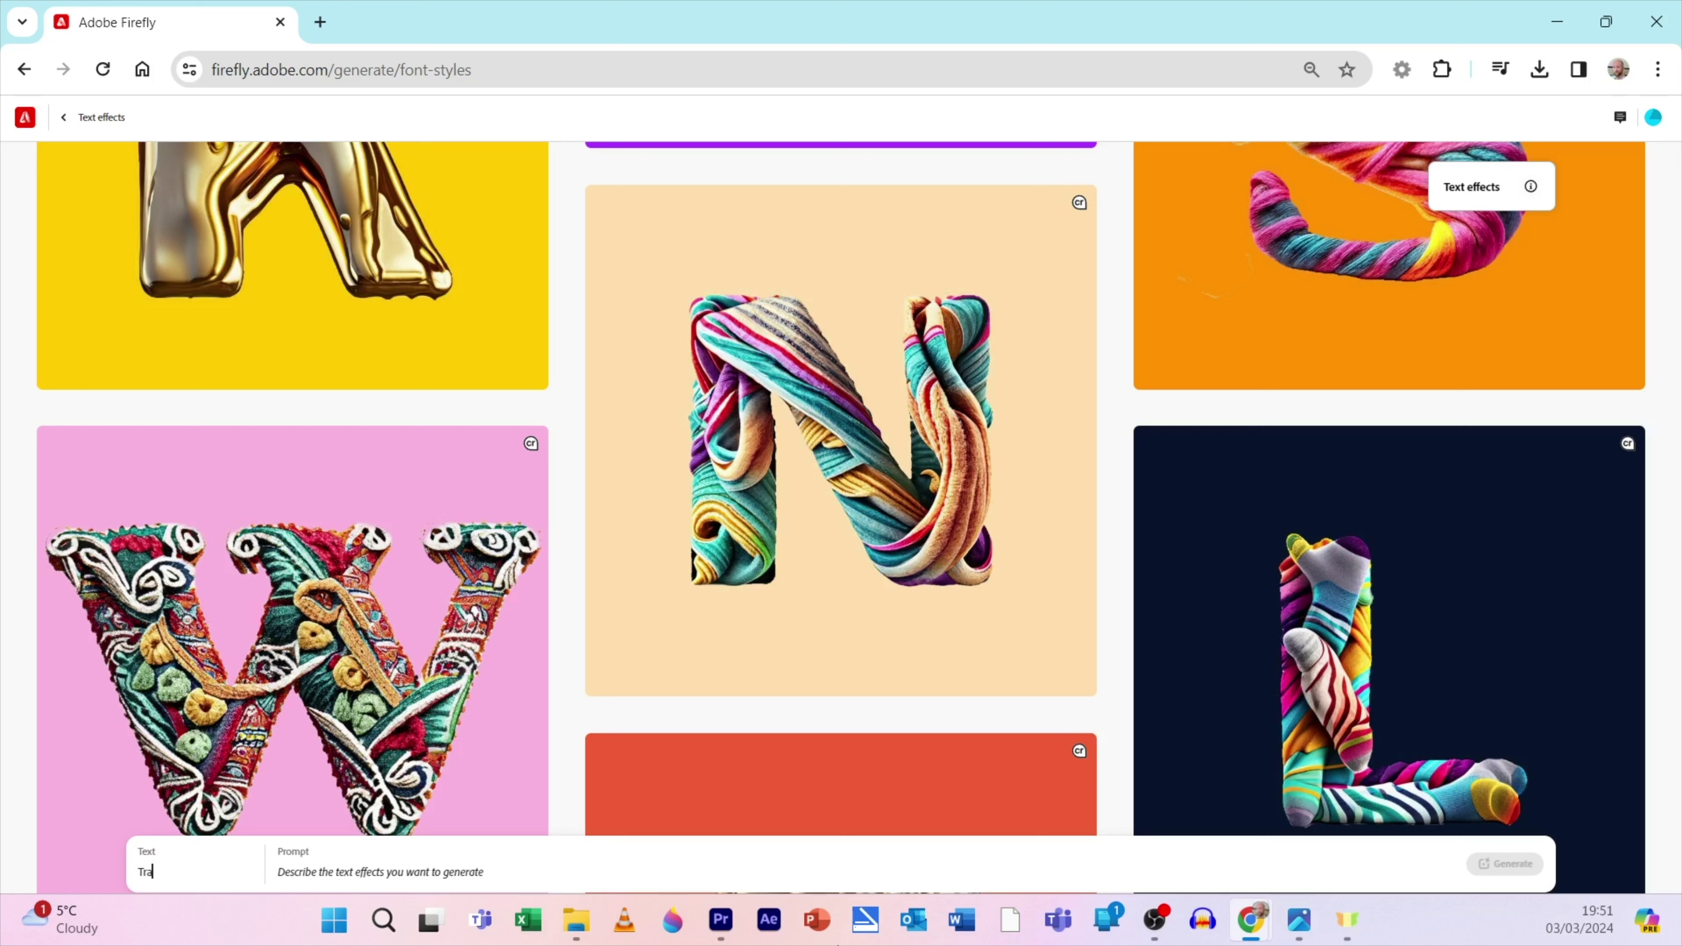
type("ditional")
left_click(421, 869)
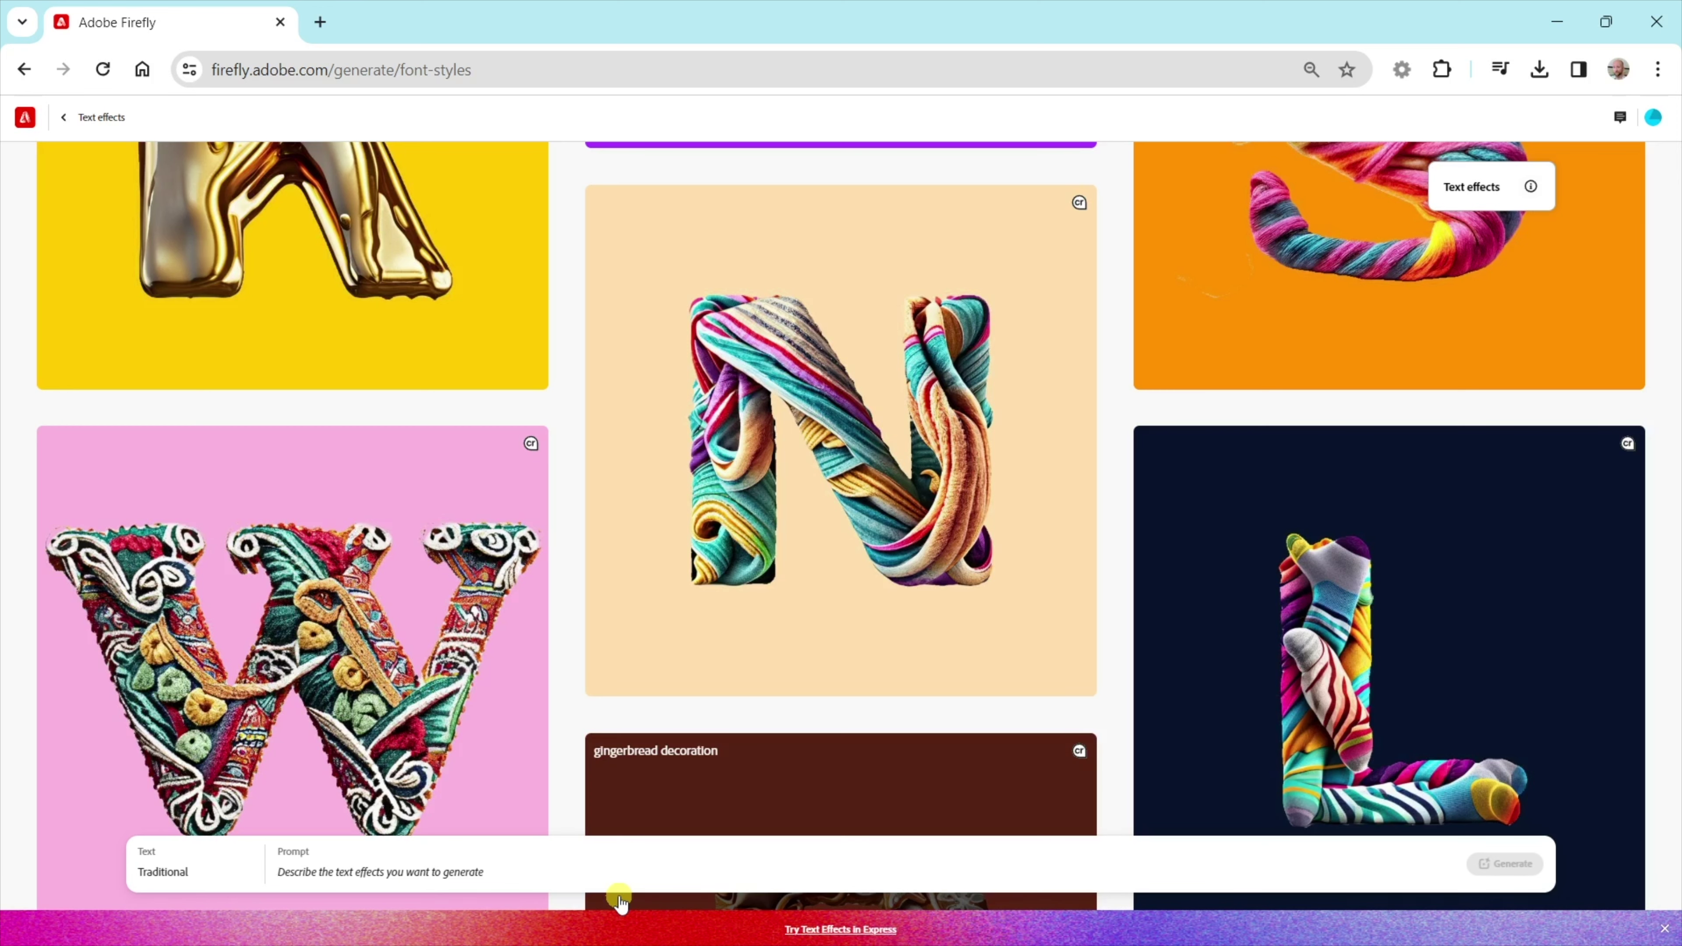
type("william mor")
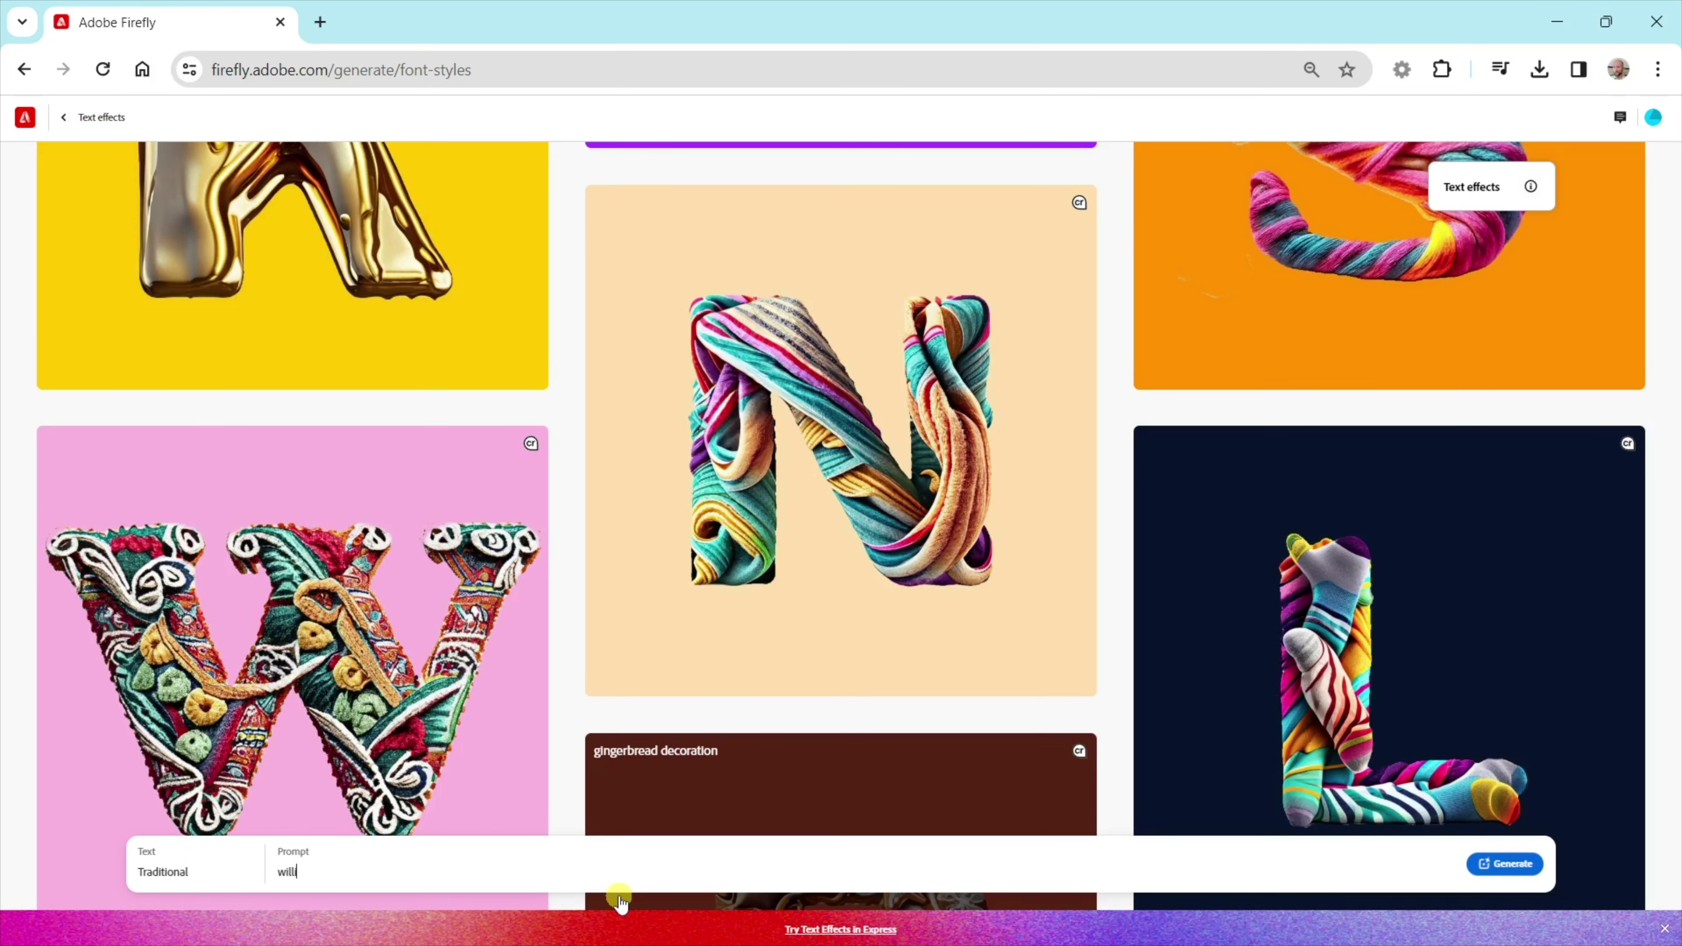
type("ris style")
key("Return")
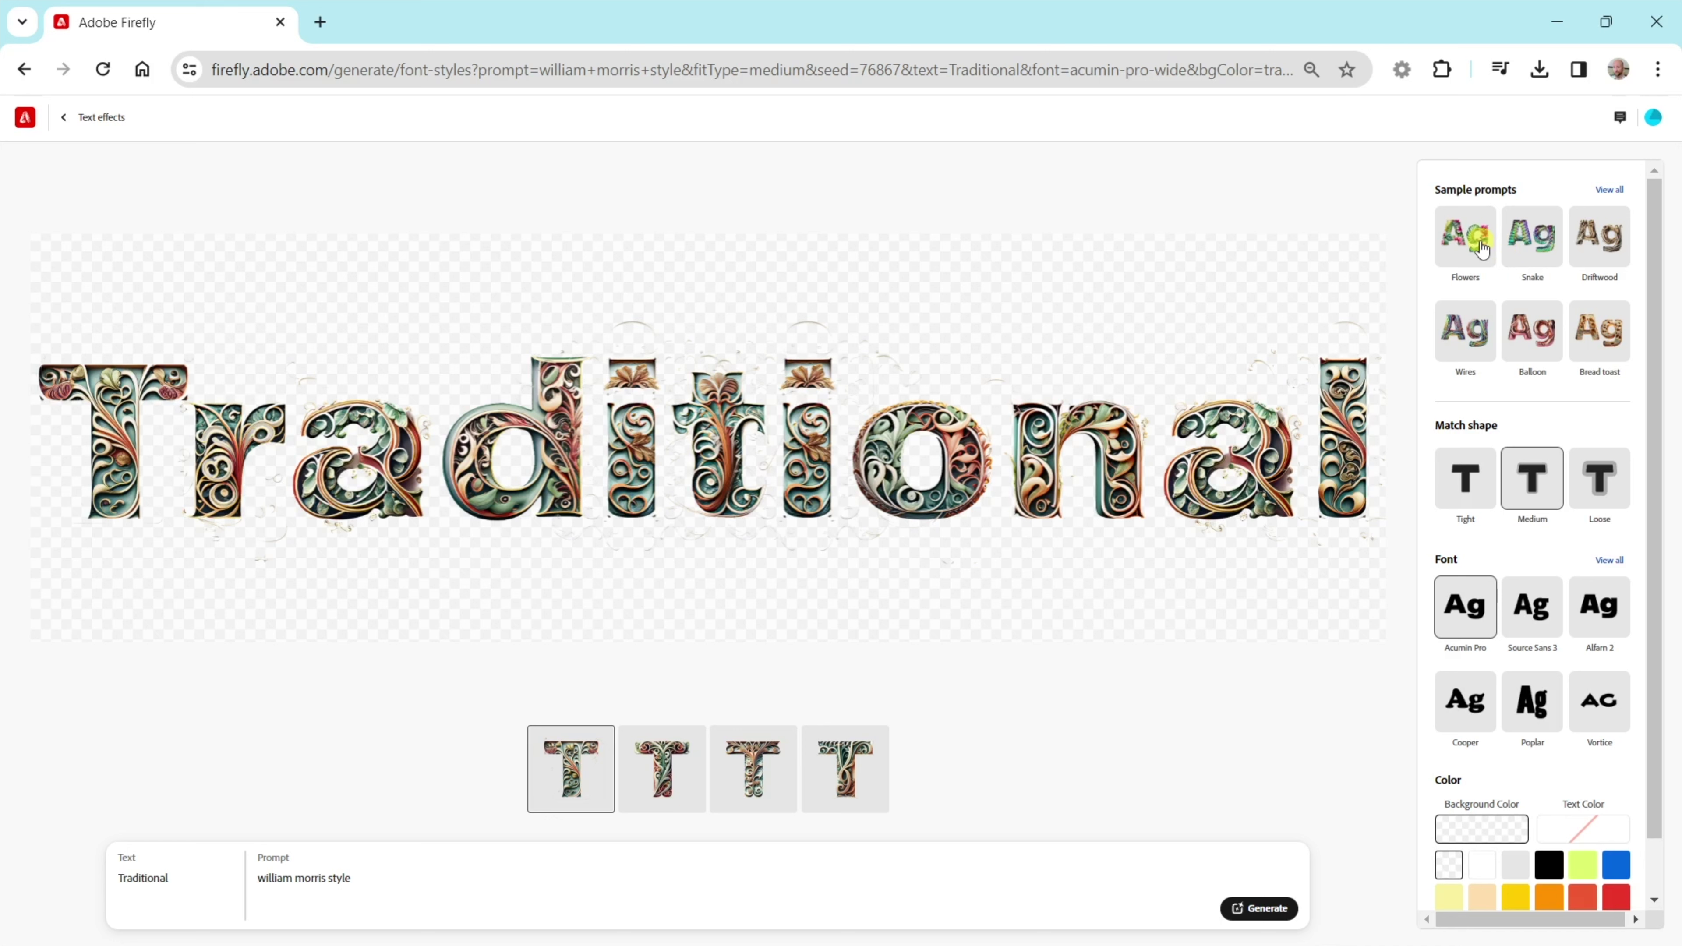
Generate the text effect from the Snake sample prompt with the Loose match shape, and display the third variation.
left_click(1539, 253)
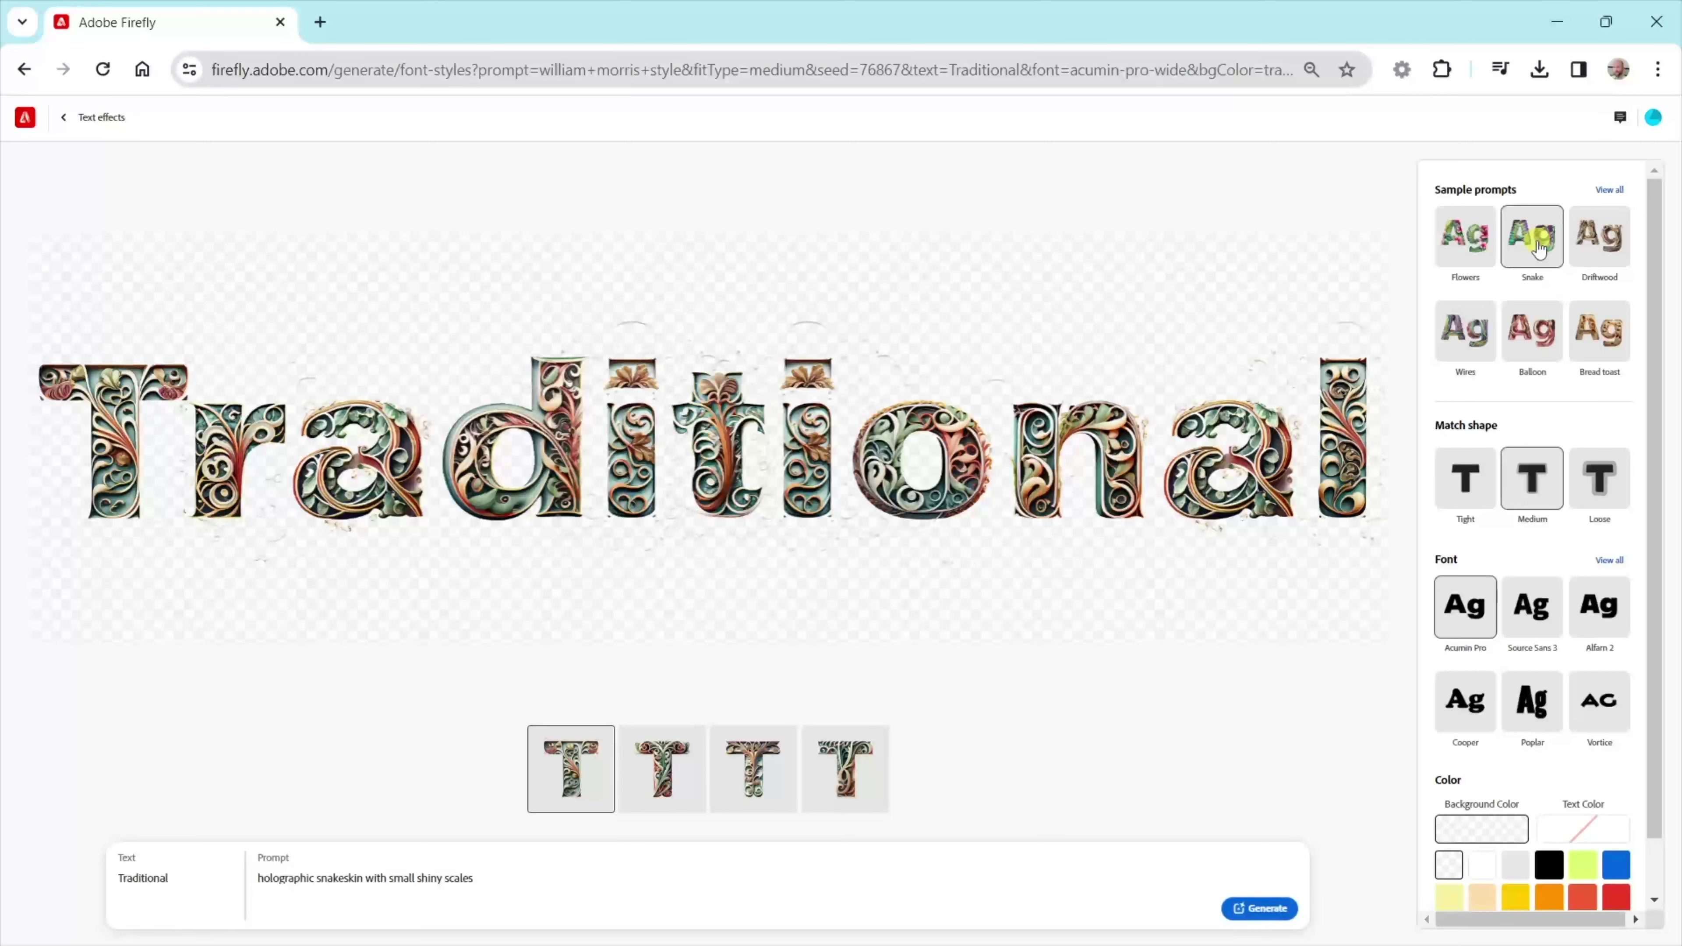
left_click(1536, 250)
left_click(1481, 481)
left_click(1482, 482)
left_click(1613, 487)
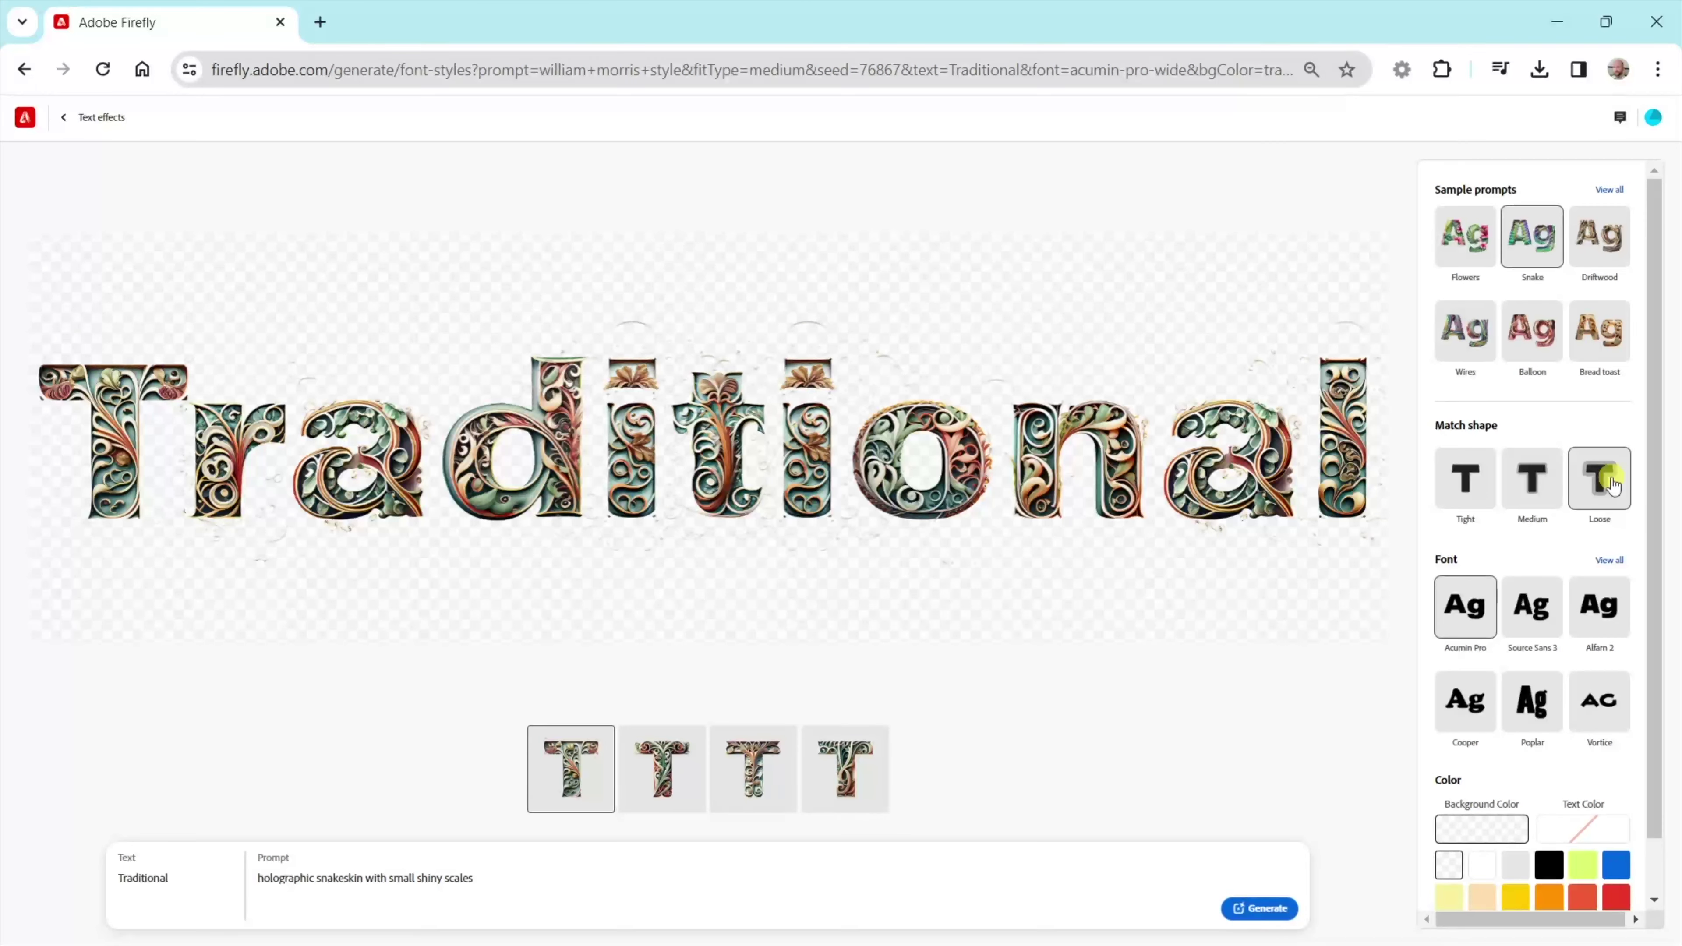
left_click(848, 777)
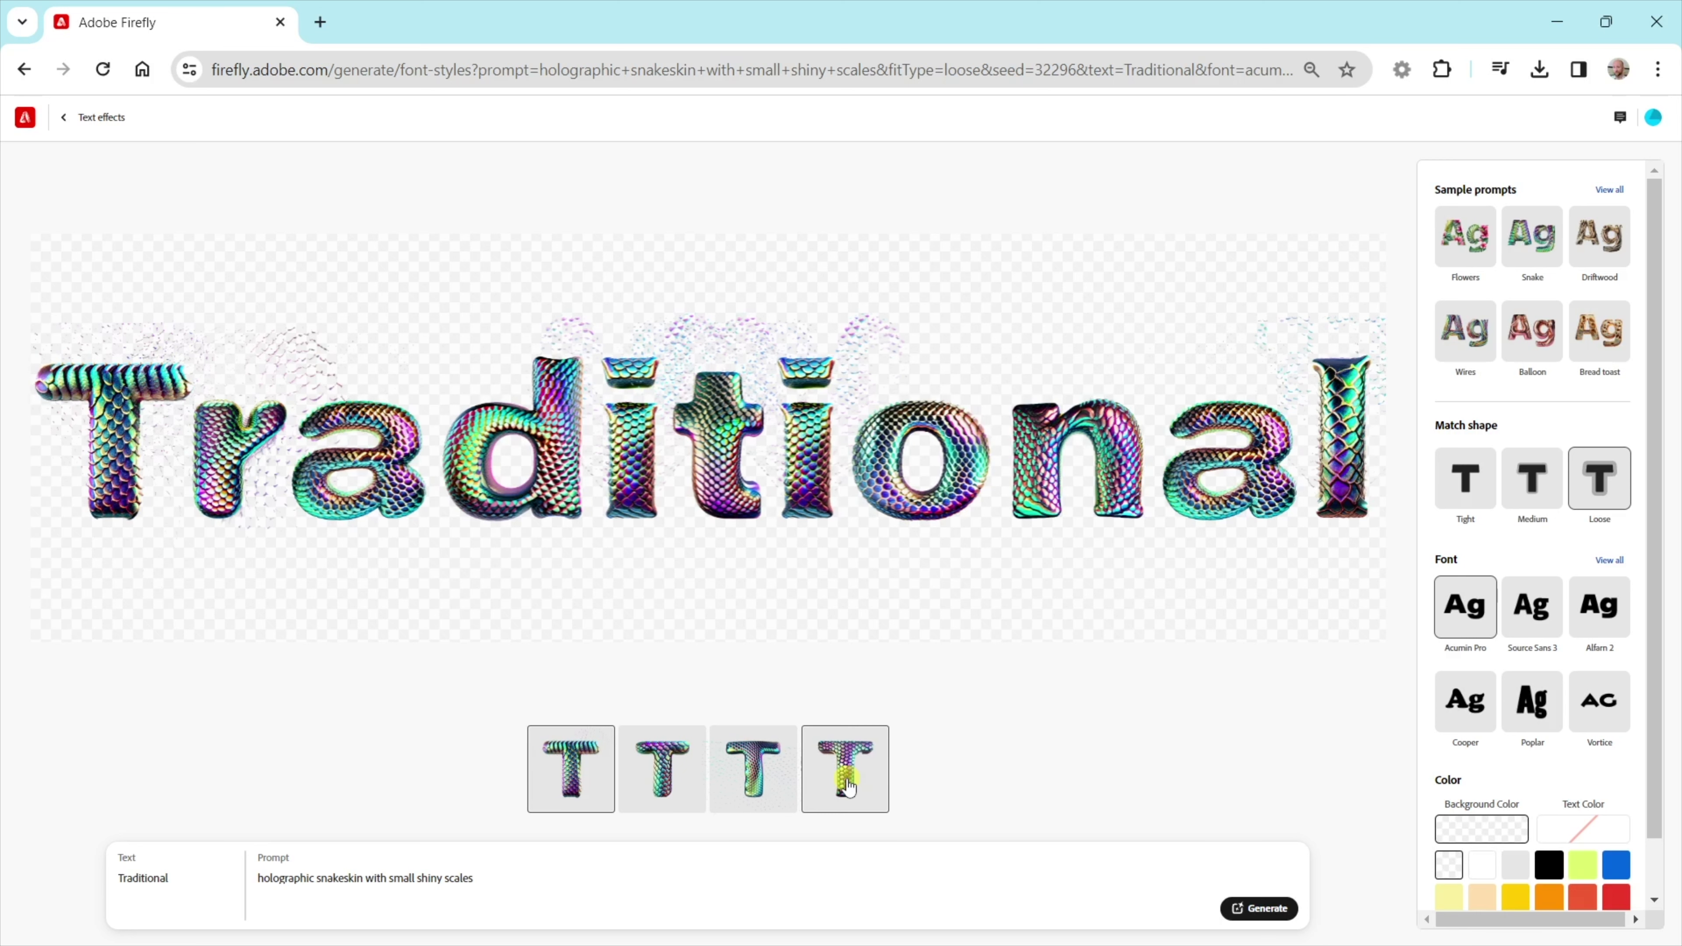
left_click(754, 782)
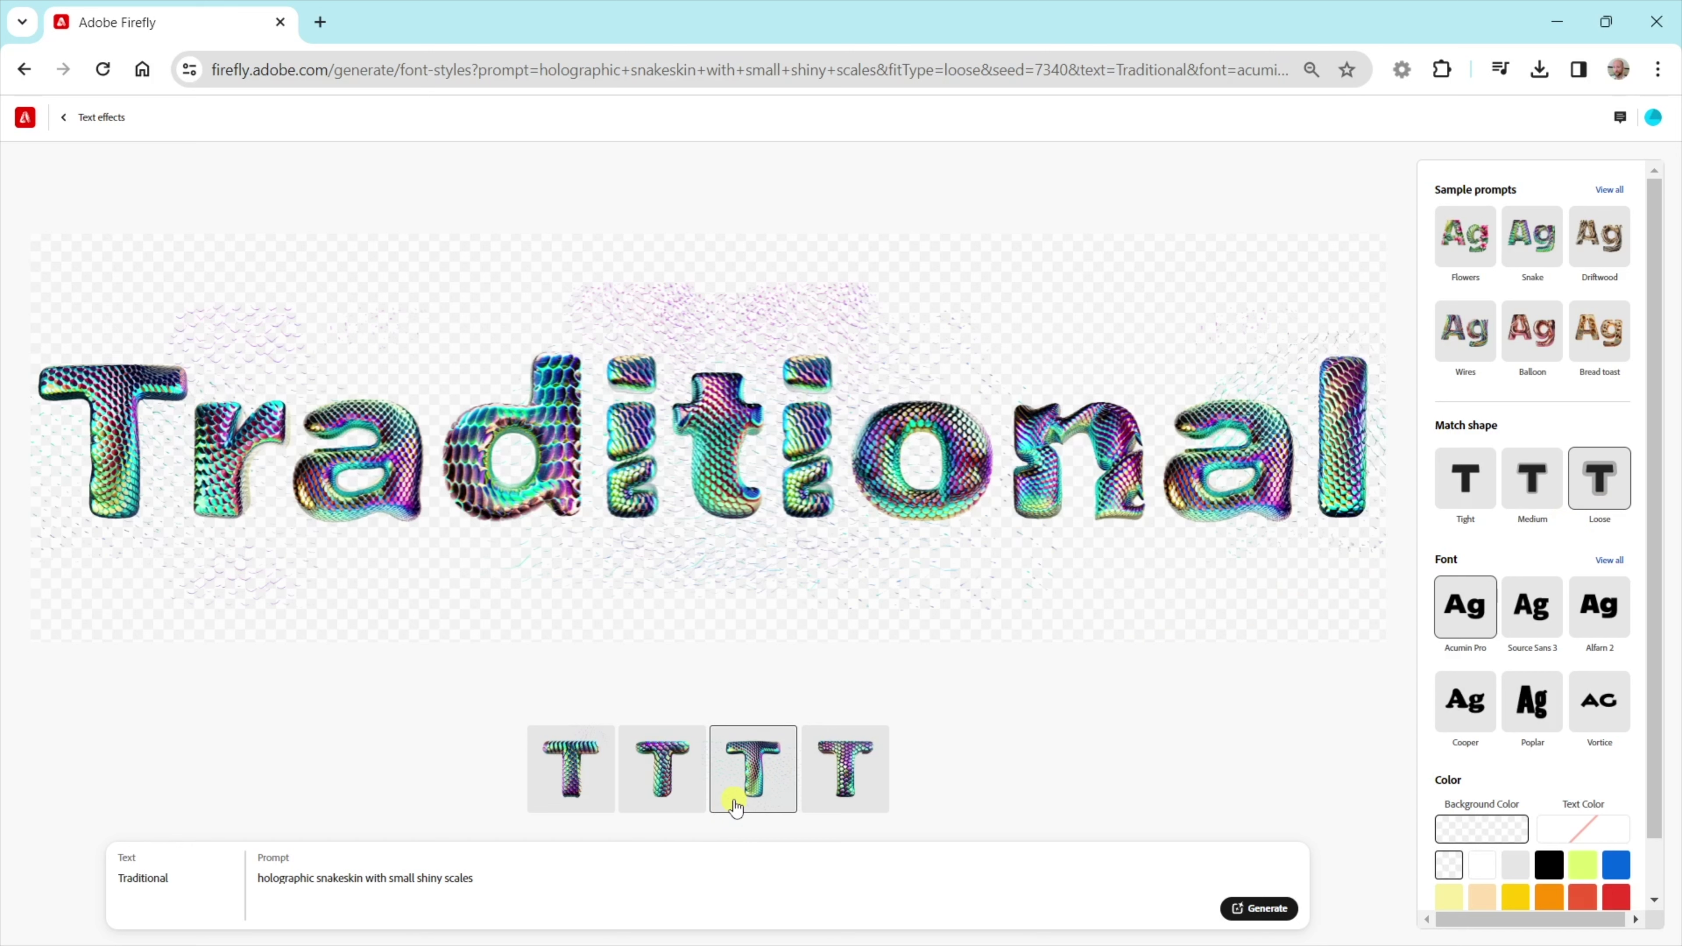
Replace the word "Traditional" in the effect's text with "gizmo".
left_click(375, 882)
left_click_drag(478, 879, 258, 865)
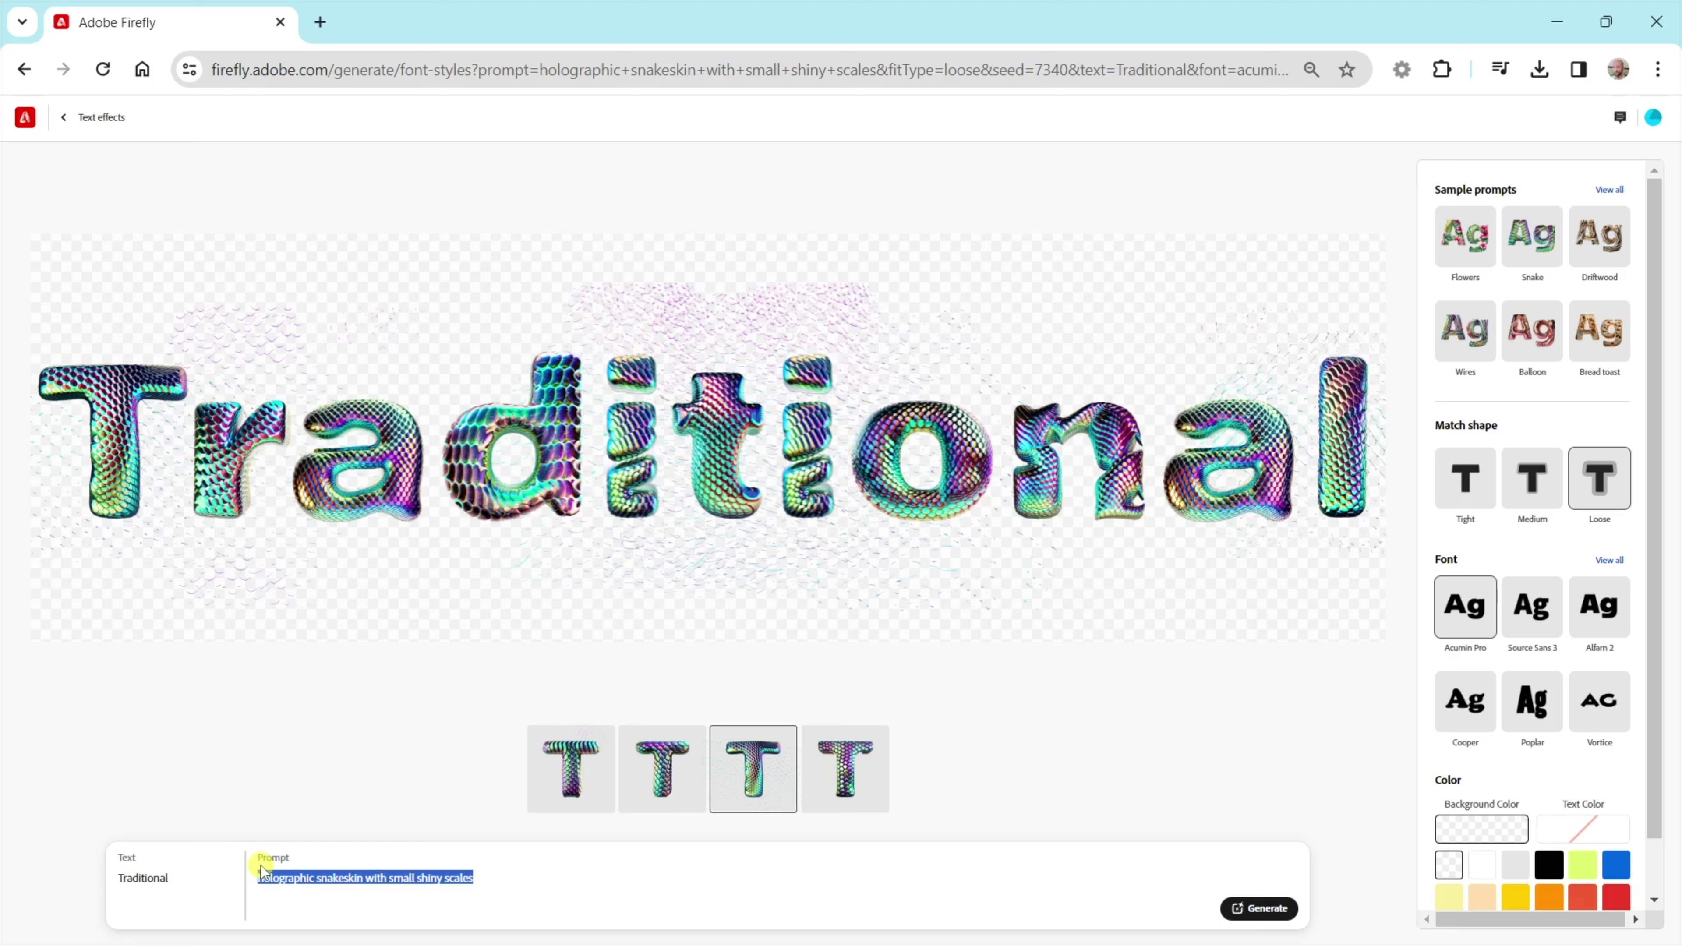
double_click(201, 880)
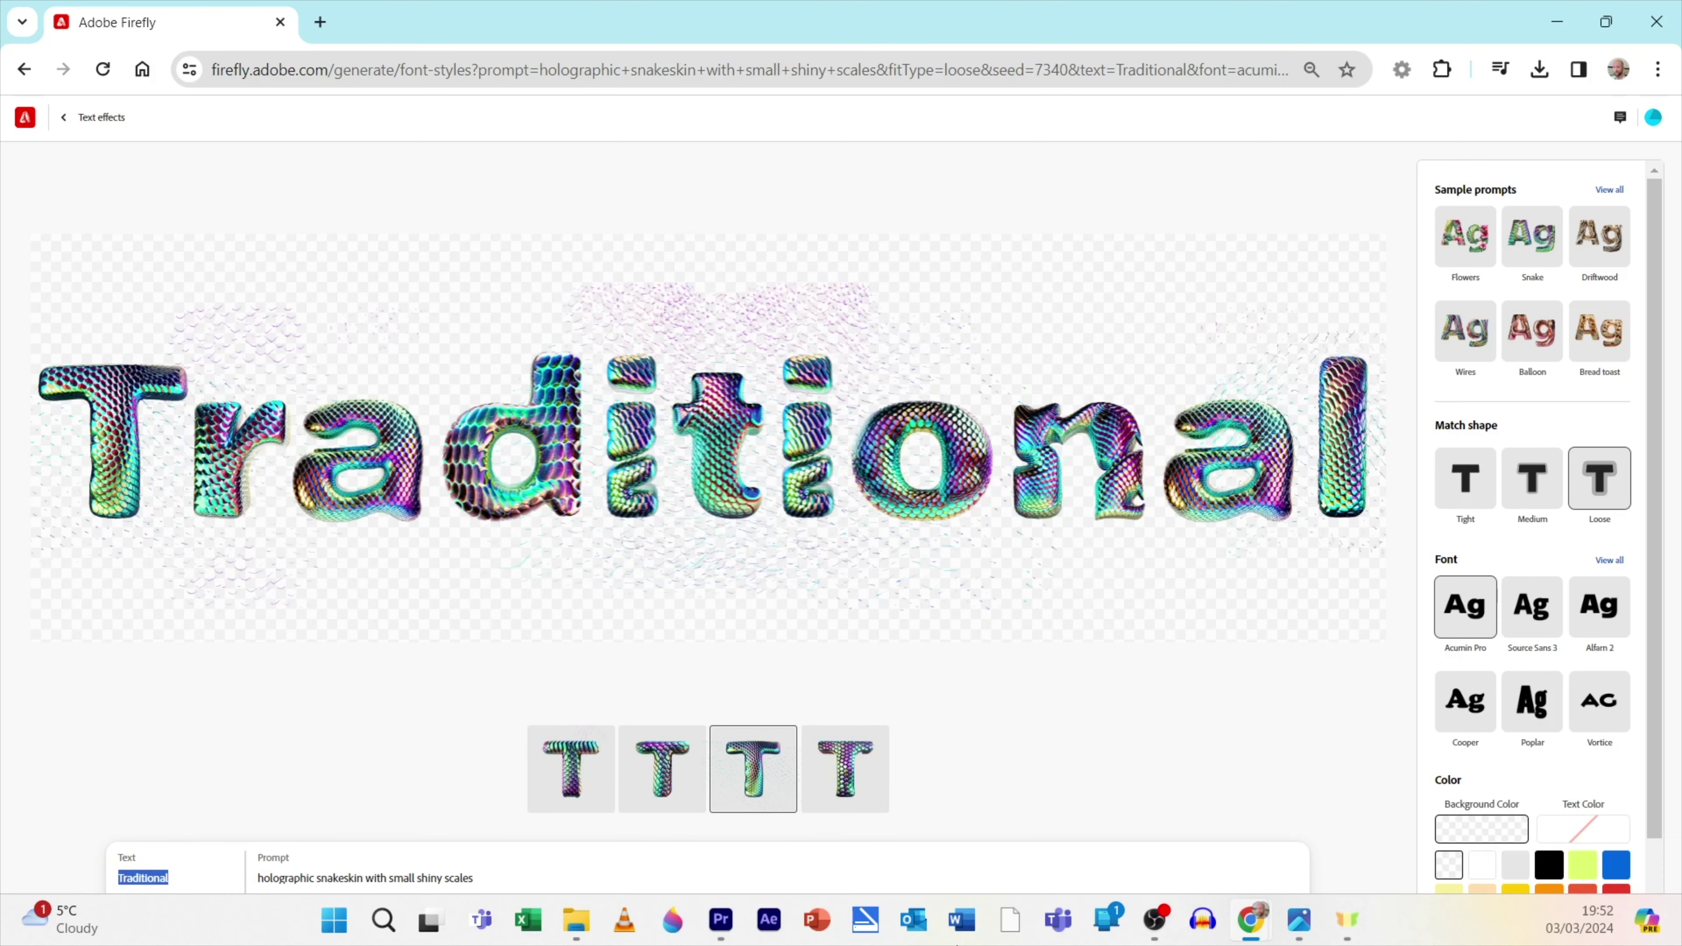
type("gizmo")
Replace the snakeskin prompt with "gizmo from gremlins fur" and generate the text effect.
left_click(532, 868)
left_click_drag(498, 873, 180, 857)
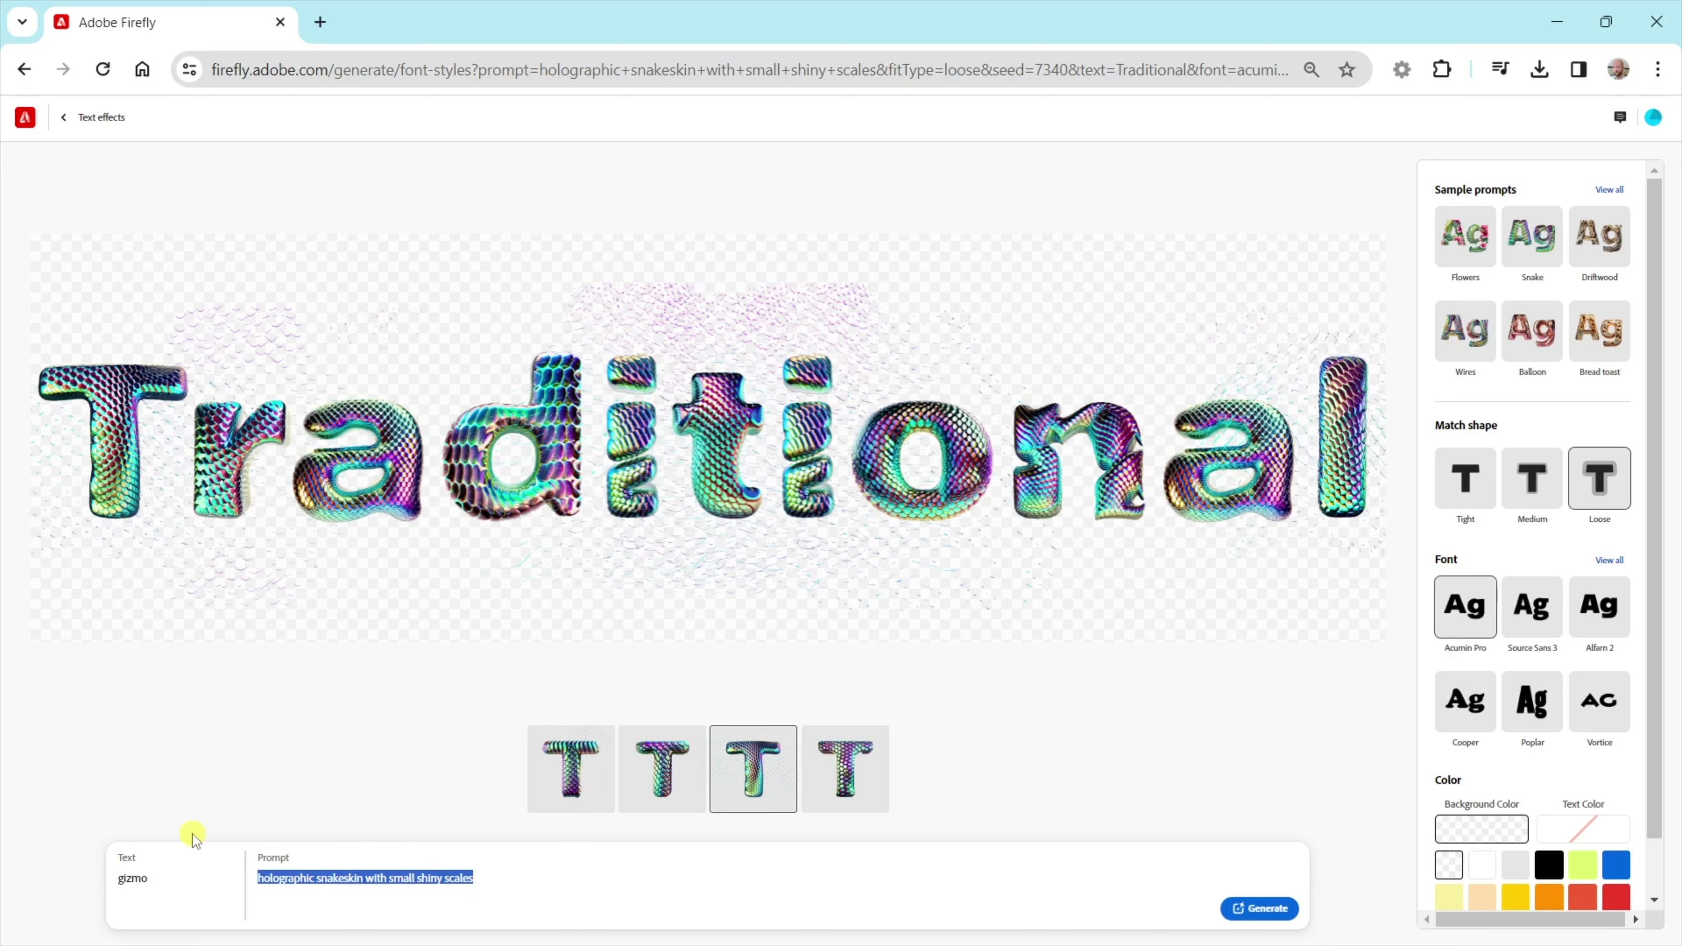
type("giz")
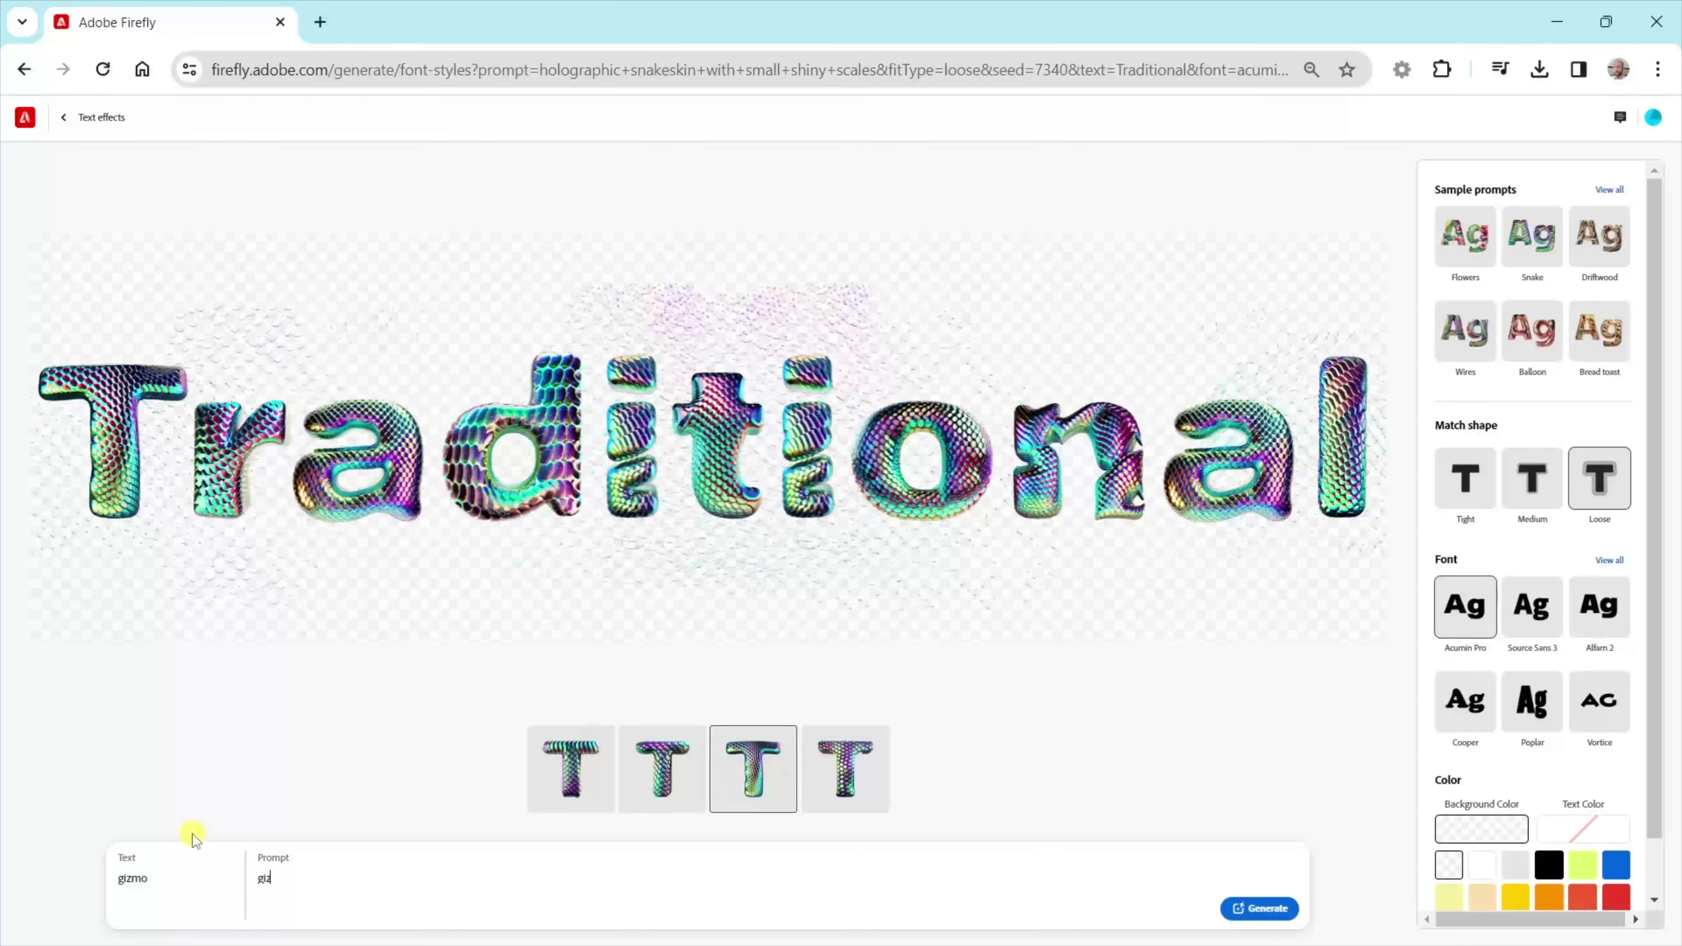
type("mo gremlin furs")
key("Left")
key("Left")
key("Left")
type("from")
key("Return")
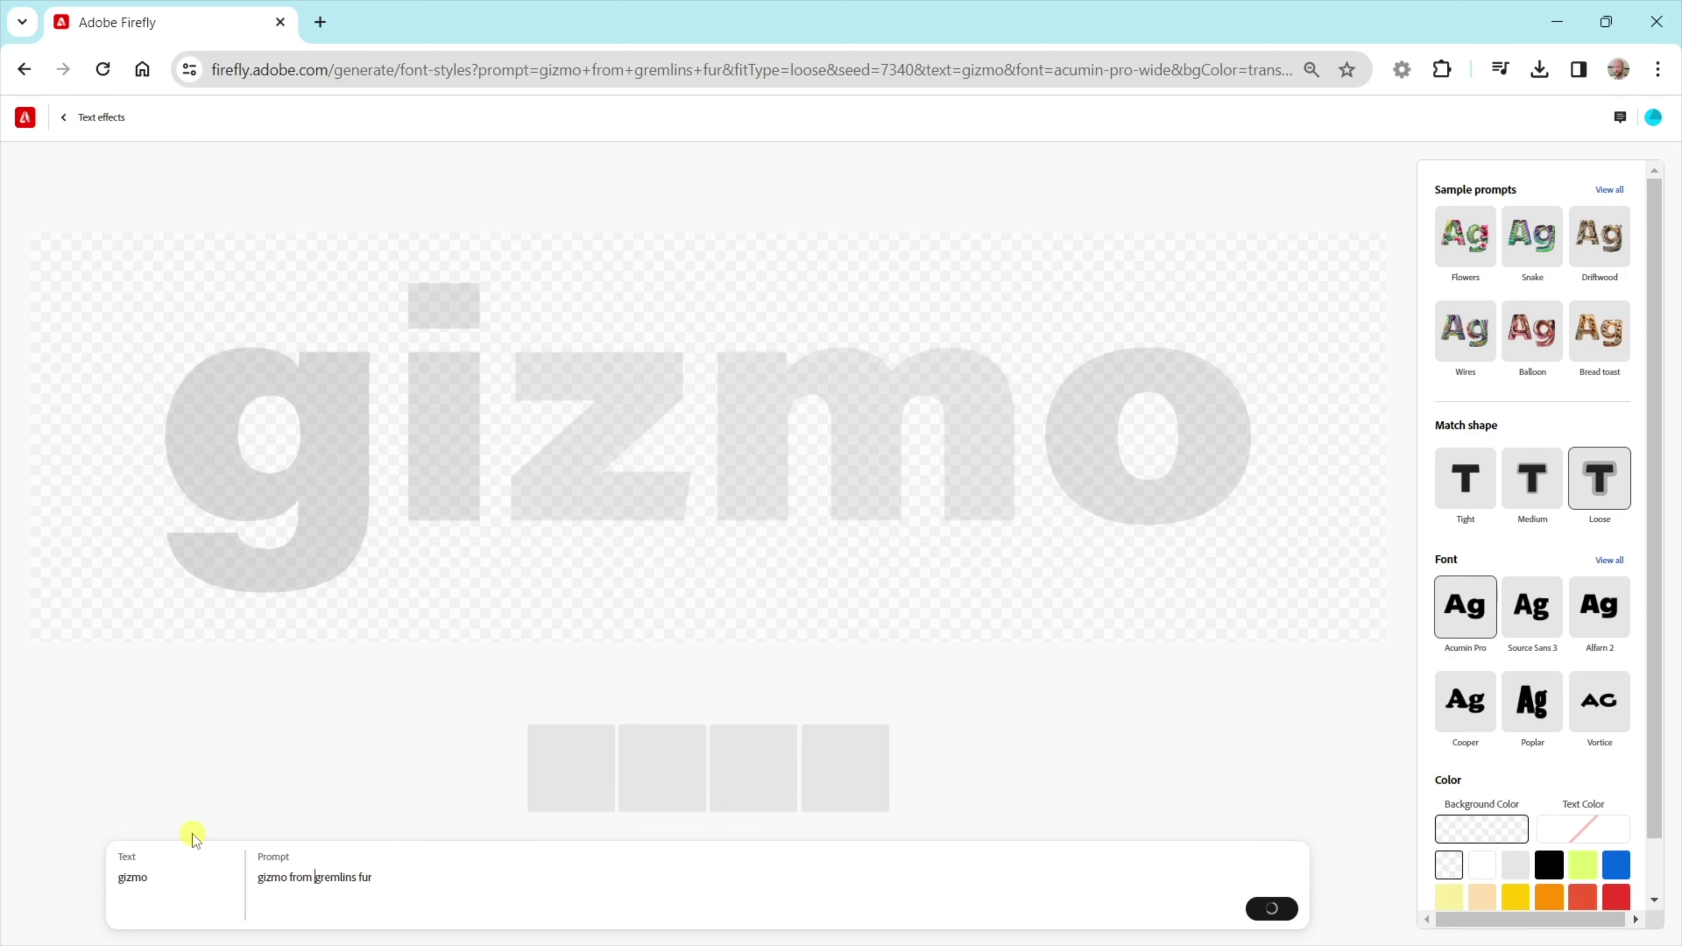